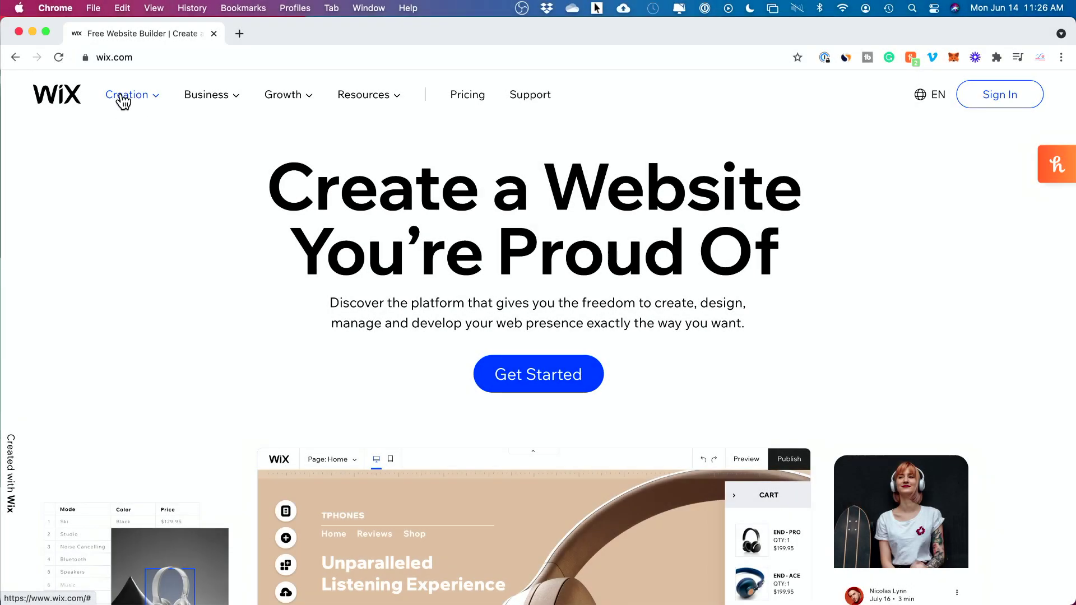
Open the Website Templates gallery from the Creation menu
{"action": "mouse_move", "coordinate": [124, 101]}
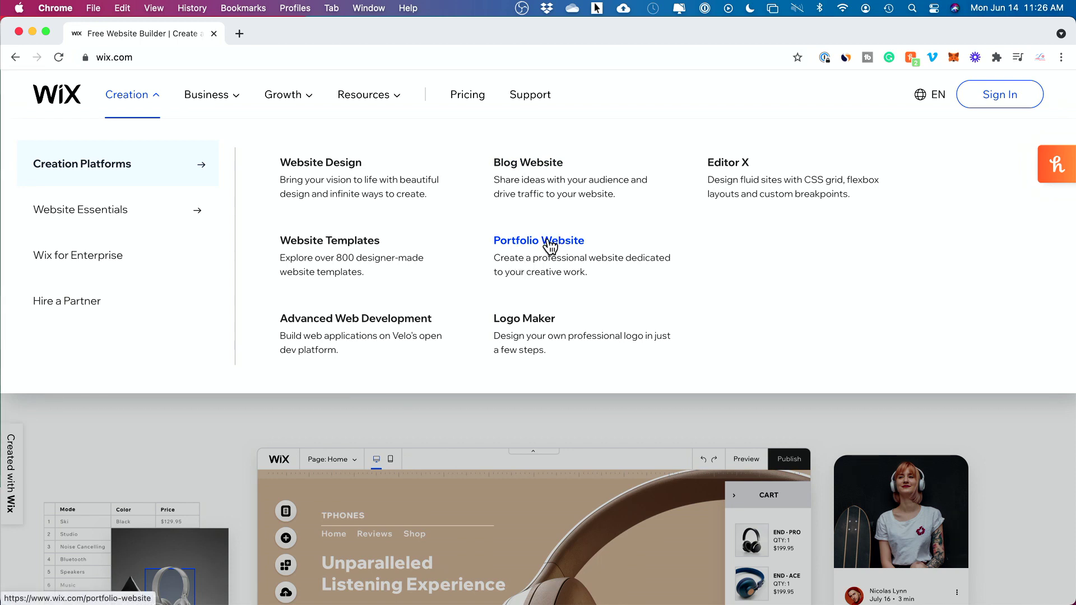
{"action": "left_click", "coordinate": [306, 242]}
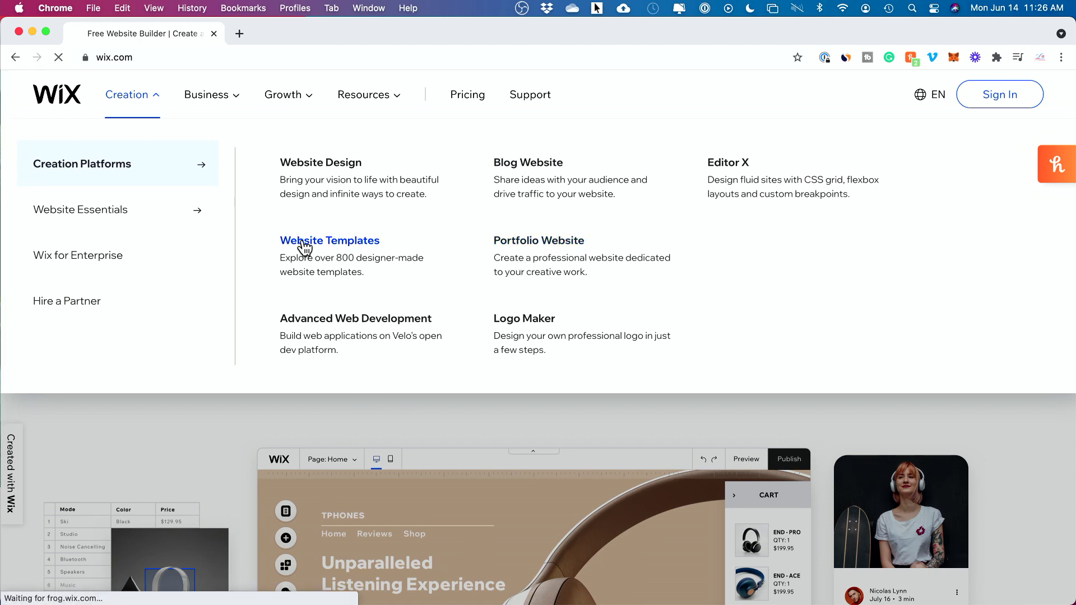
{"action": "mouse_move", "coordinate": [305, 249]}
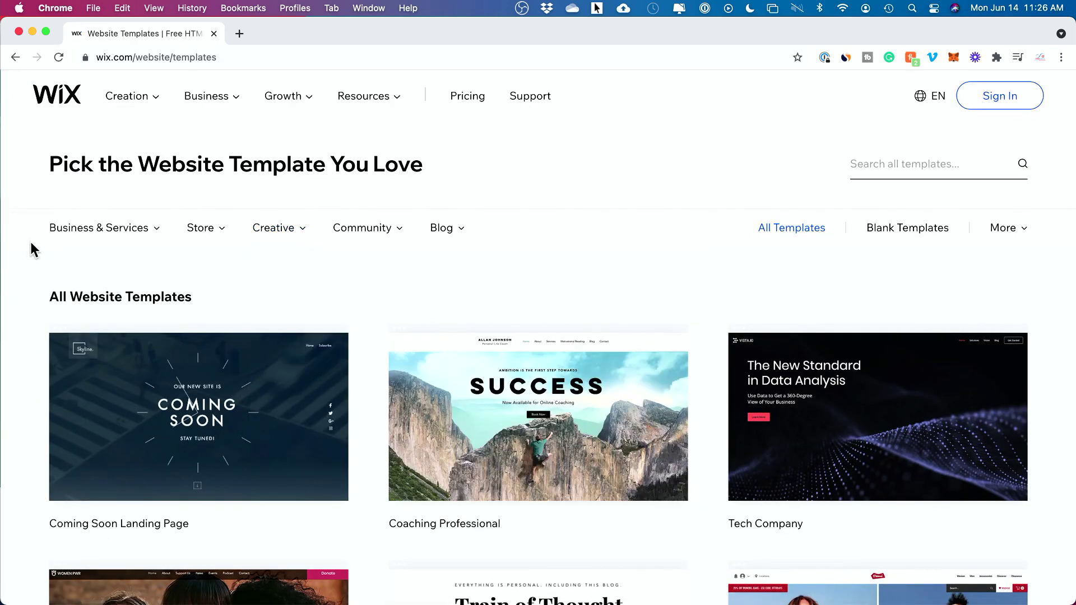
Filter the template gallery to Film & TV and scroll through the results
{"action": "mouse_move", "coordinate": [206, 237]}
{"action": "mouse_move", "coordinate": [269, 235]}
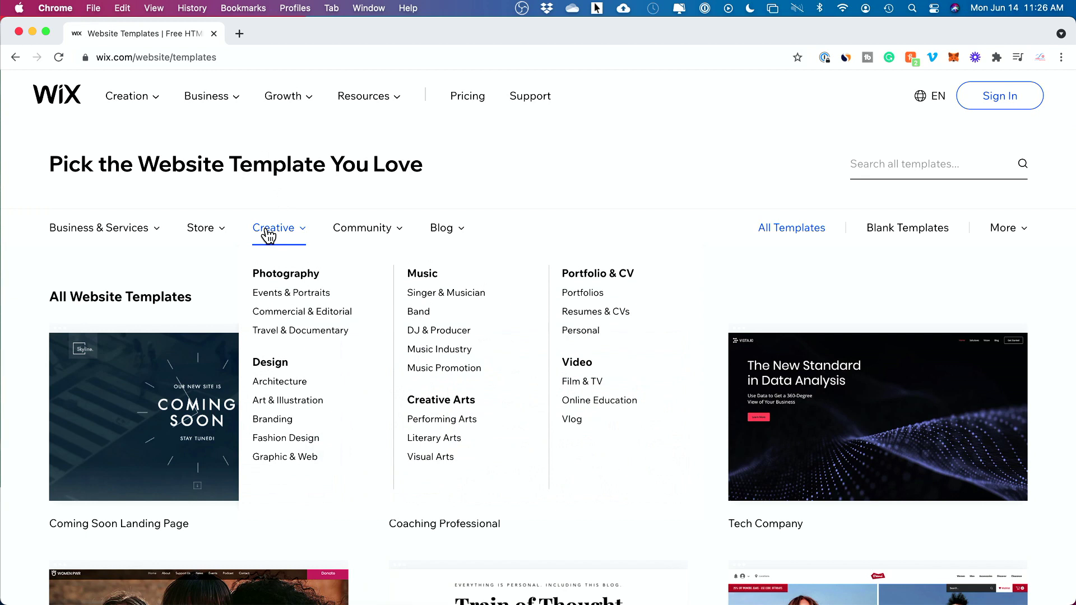
{"action": "left_click", "coordinate": [571, 387]}
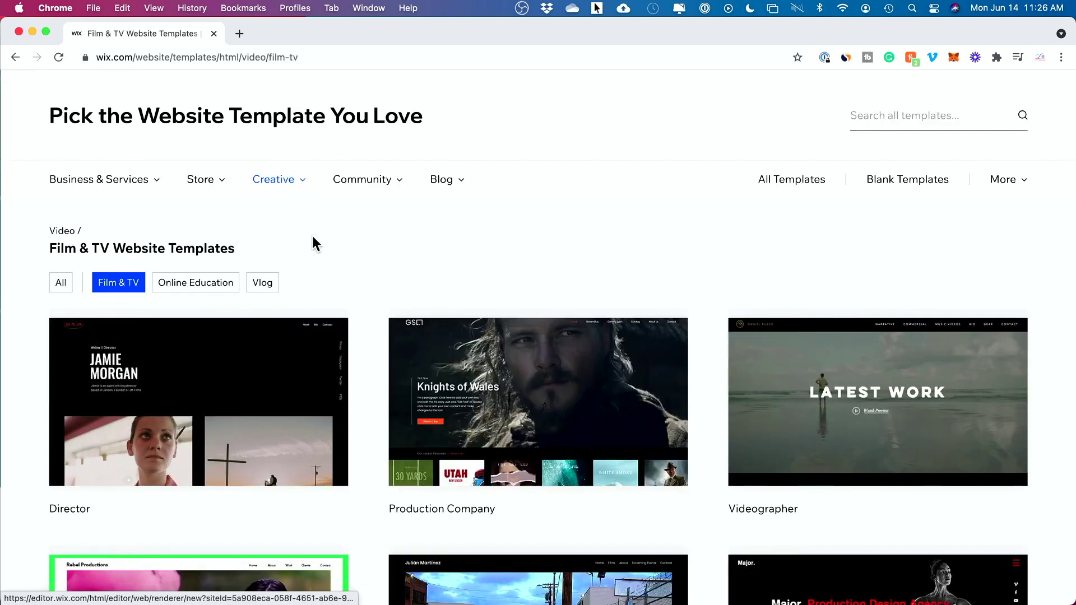
{"action": "scroll", "coordinate": [312, 235], "scroll_direction": "down", "scroll_amount": 3}
{"action": "scroll", "coordinate": [381, 250], "scroll_direction": "down", "scroll_amount": 6}
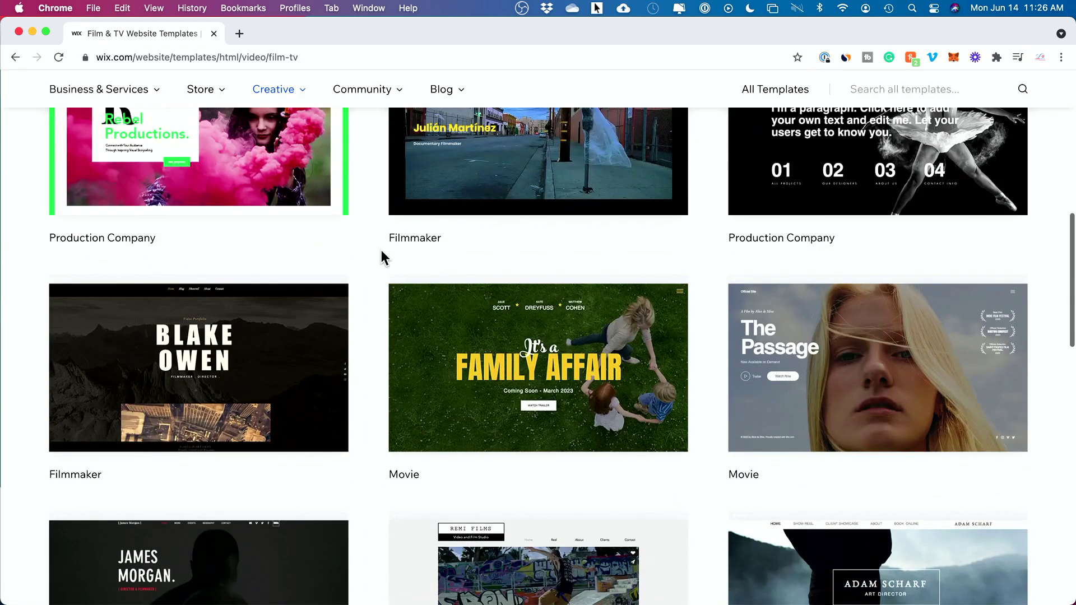
{"action": "scroll", "coordinate": [382, 252], "scroll_direction": "up", "scroll_amount": 10}
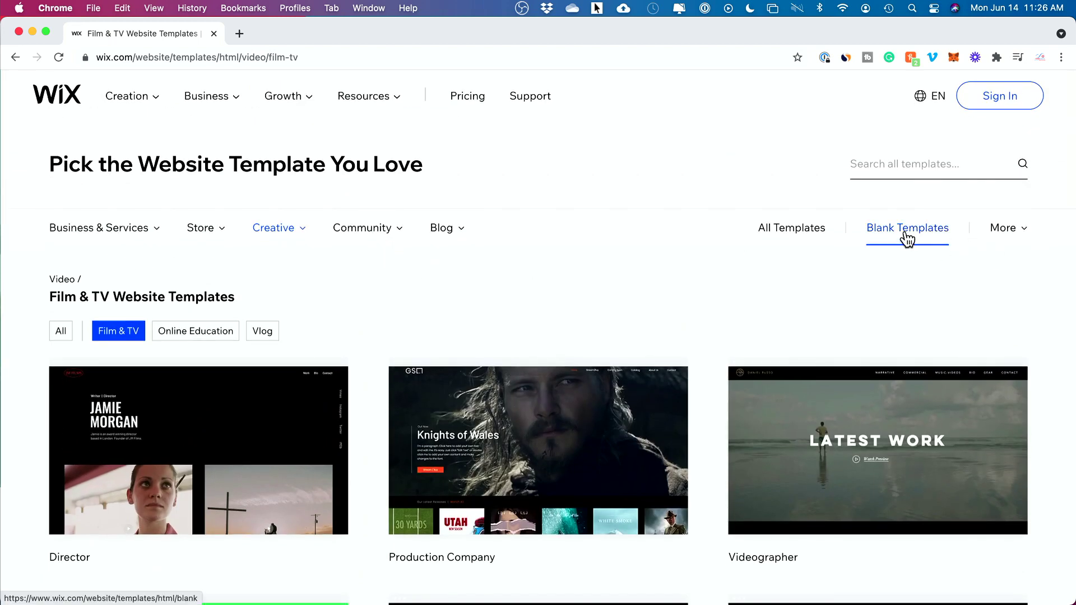
Look through the Blank and All Templates views, then return to Film & TV
{"action": "left_click", "coordinate": [907, 239]}
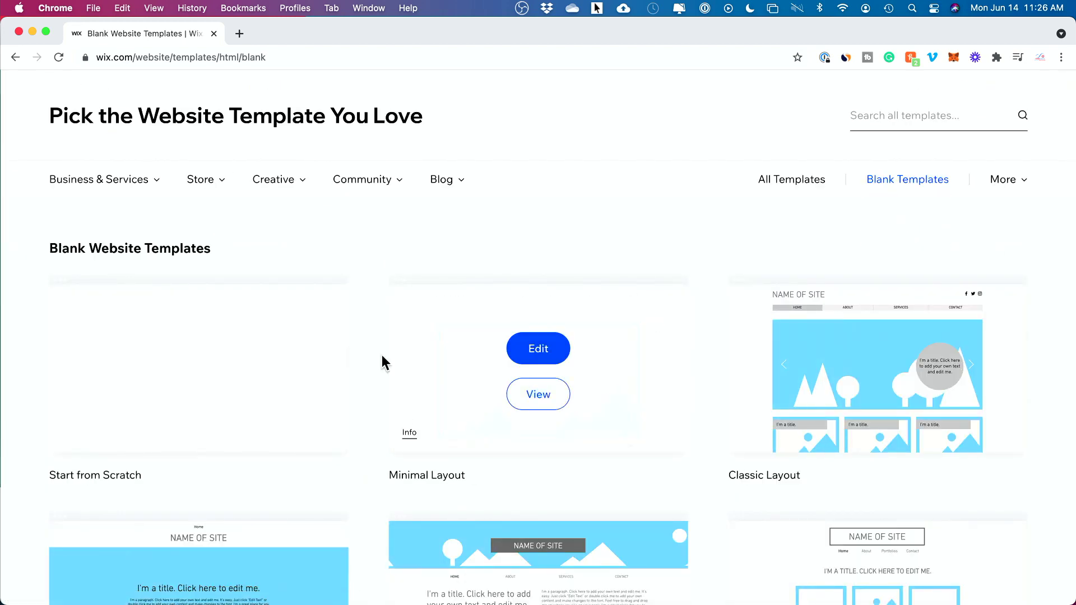
{"action": "scroll", "coordinate": [380, 327], "scroll_direction": "down", "scroll_amount": 4}
{"action": "scroll", "coordinate": [404, 325], "scroll_direction": "up", "scroll_amount": 5}
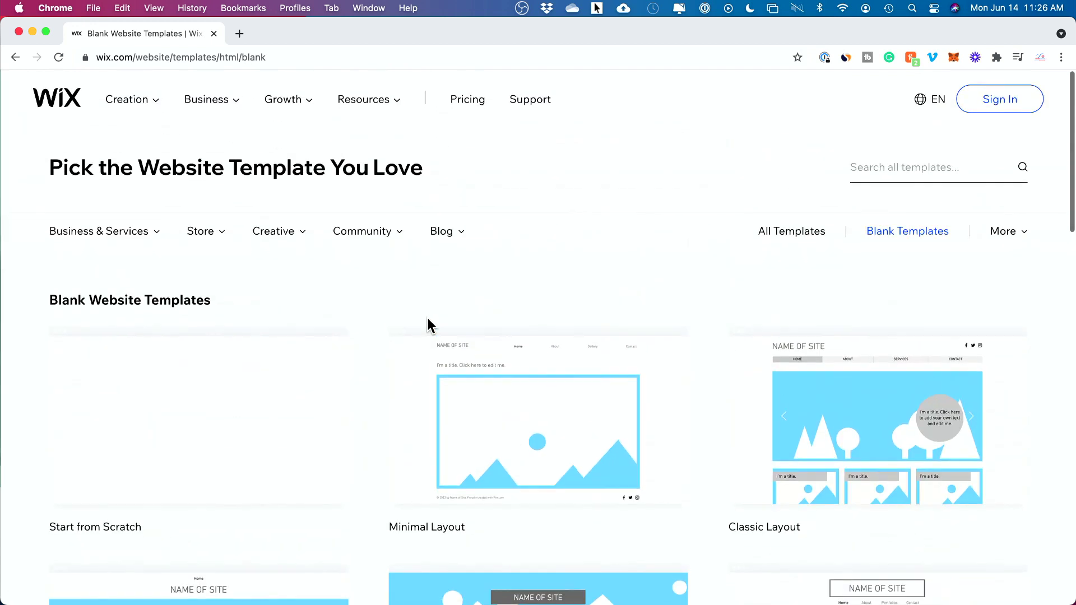
{"action": "left_click", "coordinate": [793, 239]}
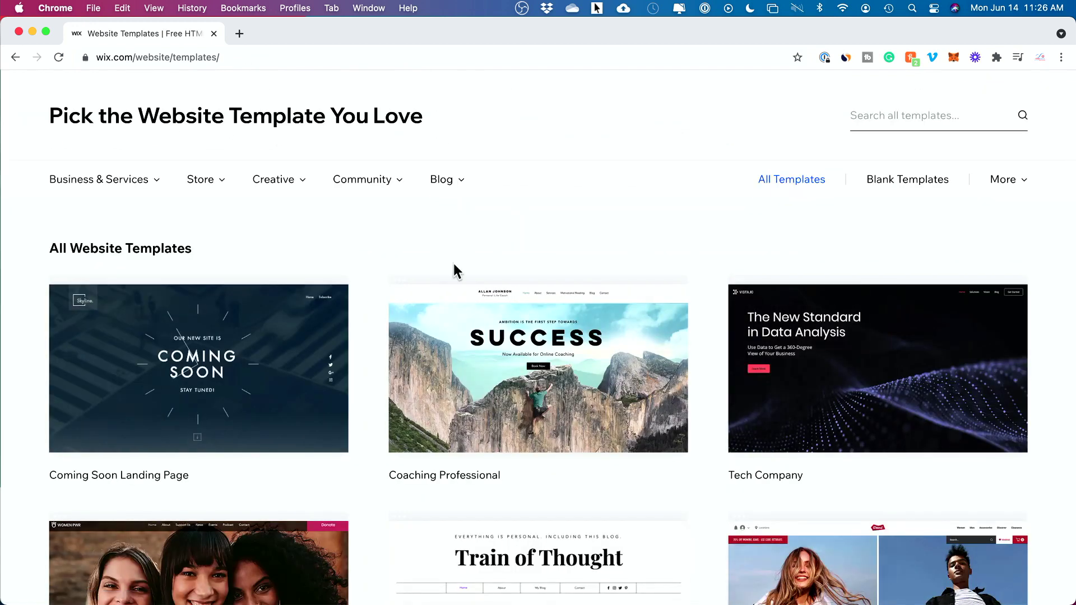
{"action": "scroll", "coordinate": [353, 279], "scroll_direction": "down", "scroll_amount": 4}
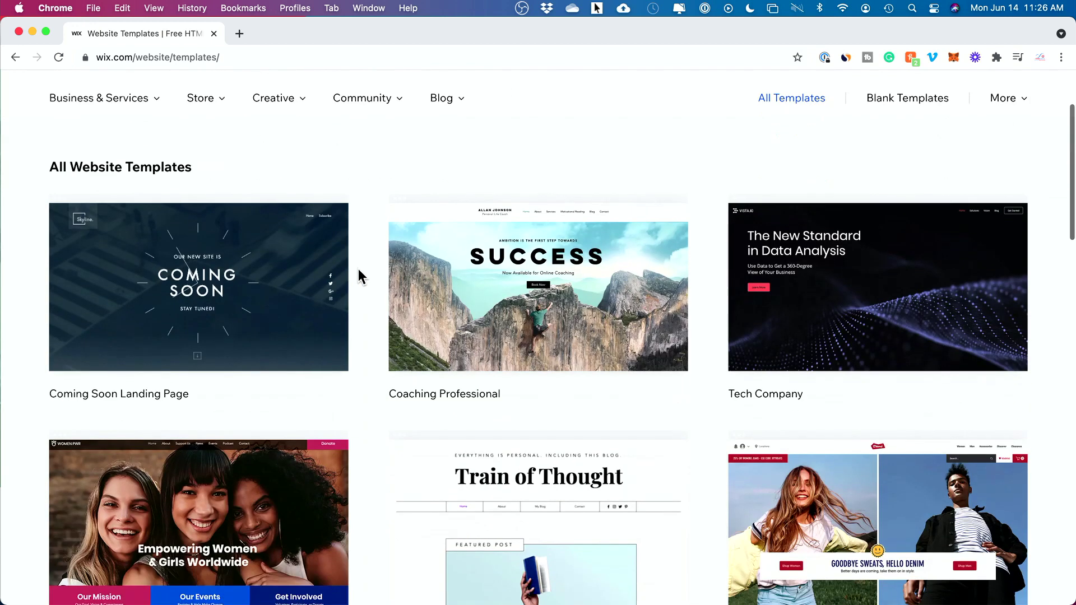
{"action": "scroll", "coordinate": [358, 268], "scroll_direction": "down", "scroll_amount": 4}
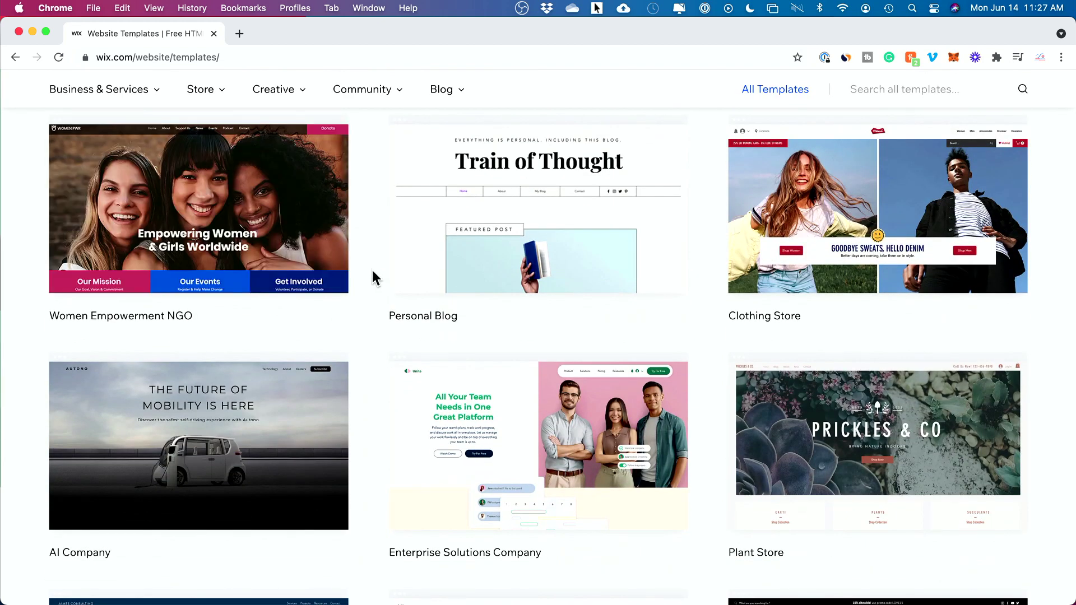
{"action": "scroll", "coordinate": [372, 274], "scroll_direction": "up", "scroll_amount": 8}
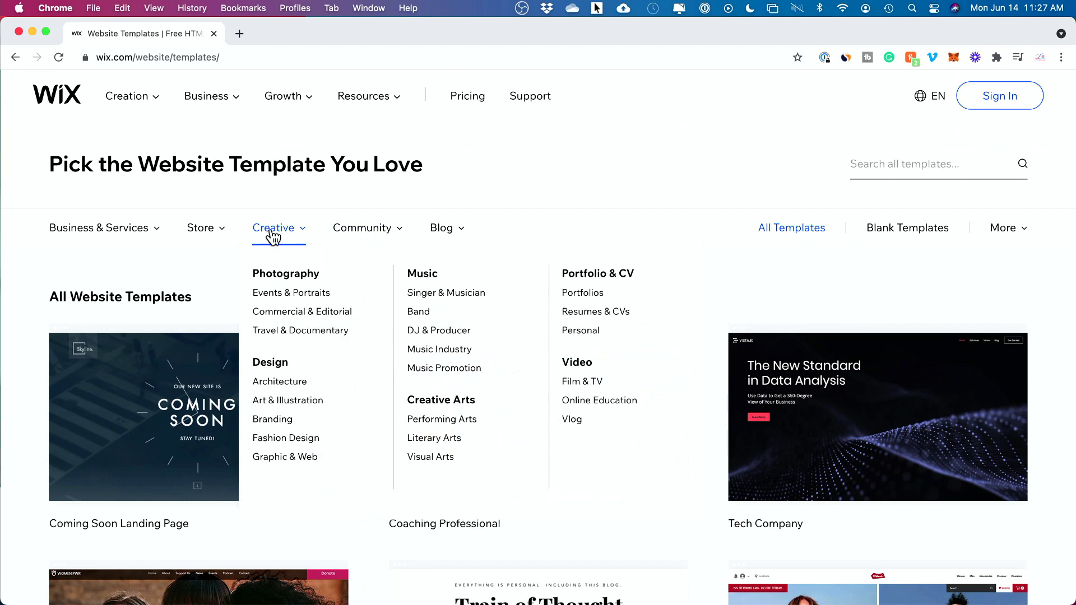
{"action": "left_click", "coordinate": [574, 381]}
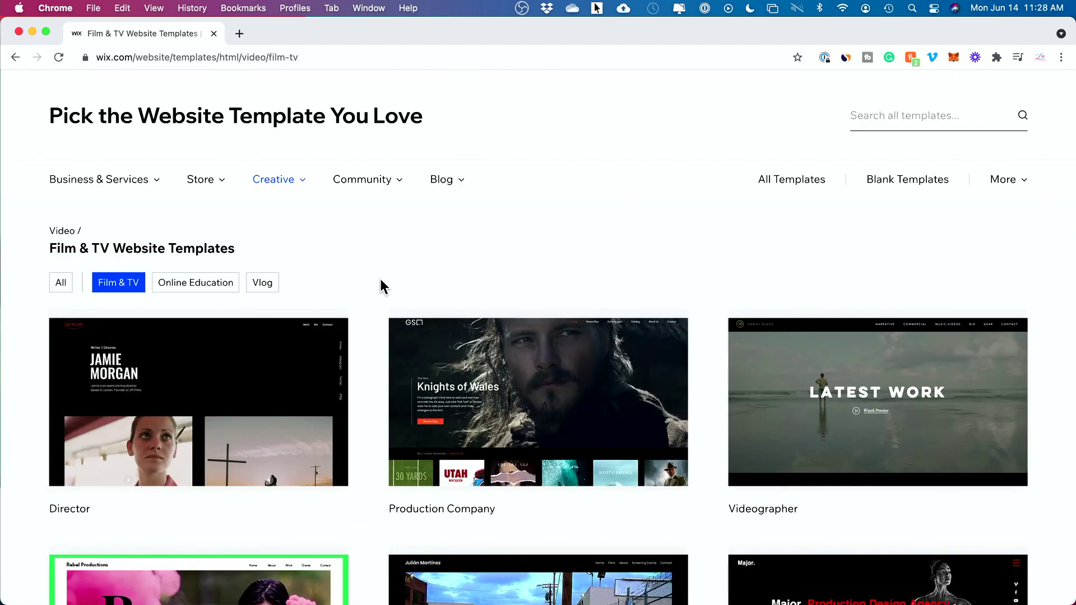
{"action": "mouse_move", "coordinate": [675, 432]}
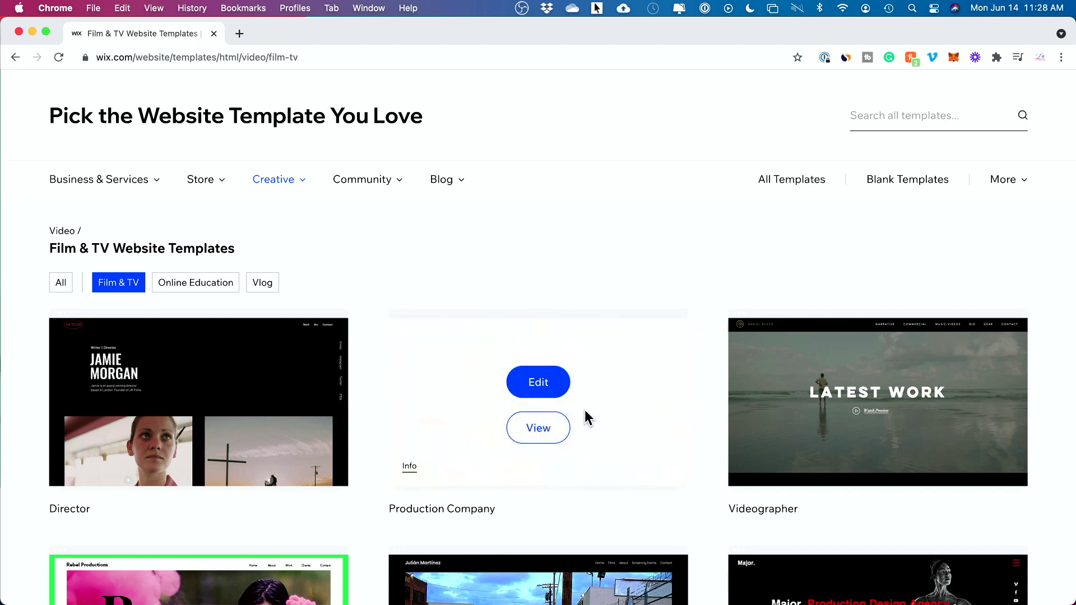
{"action": "left_click", "coordinate": [547, 431]}
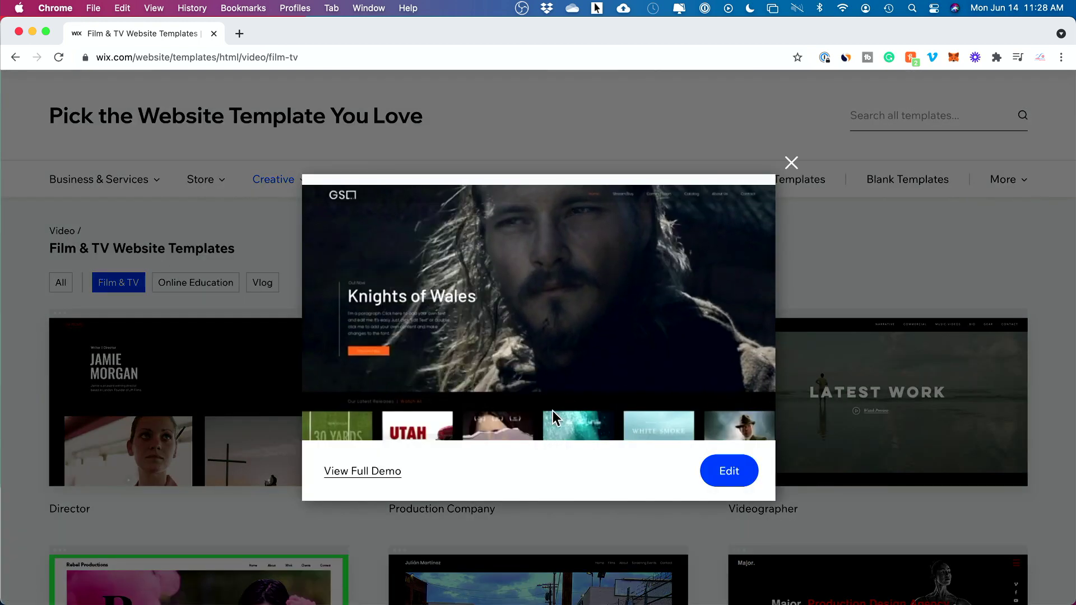
{"action": "scroll", "coordinate": [564, 361], "scroll_direction": "down", "scroll_amount": 1}
{"action": "scroll", "coordinate": [564, 362], "scroll_direction": "down", "scroll_amount": 2}
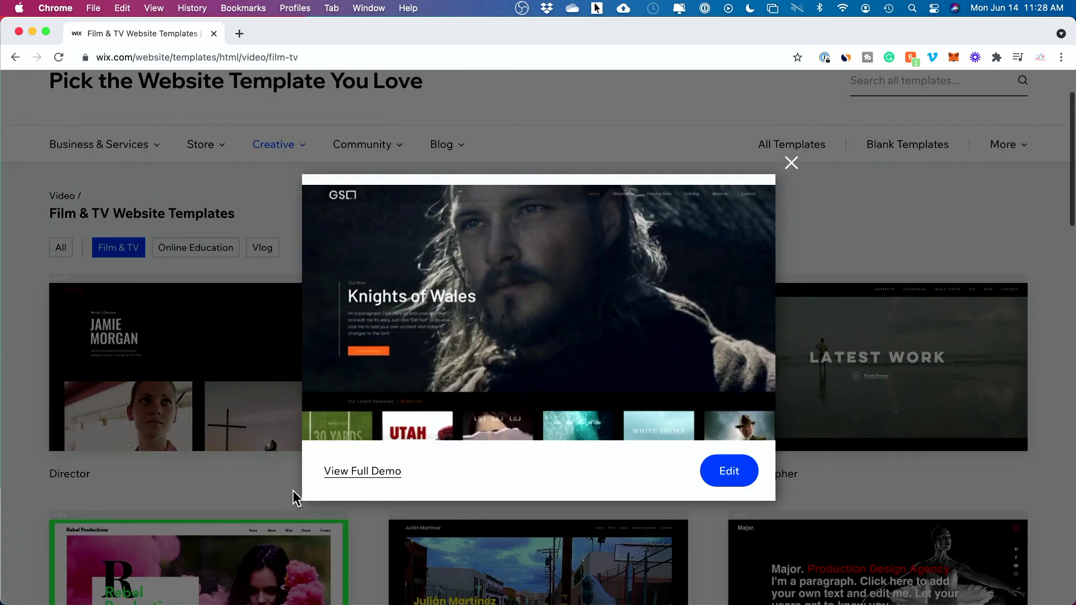
{"action": "left_click", "coordinate": [346, 475]}
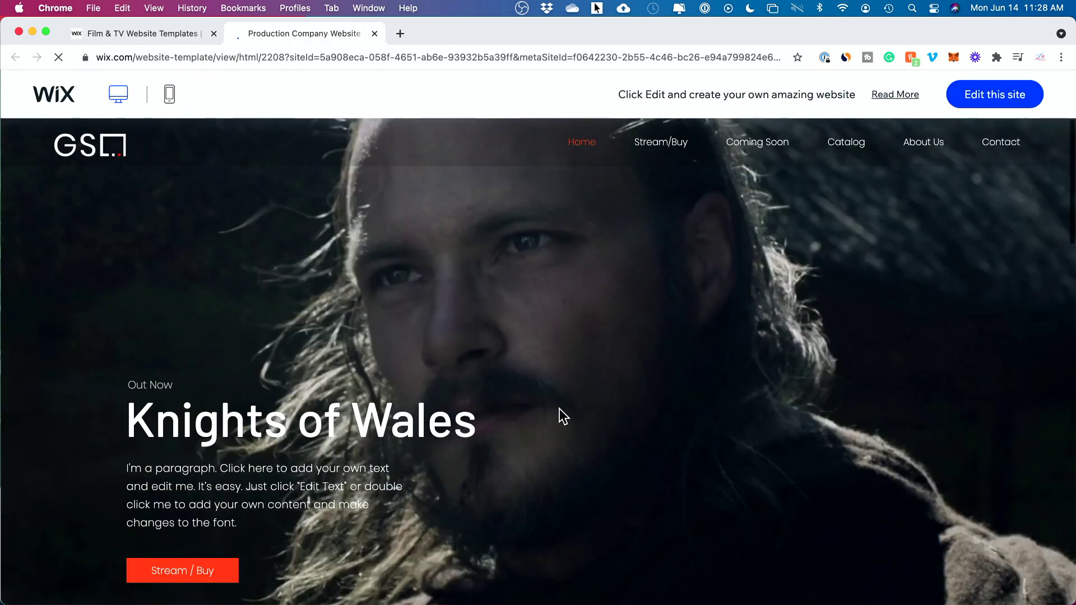
{"action": "scroll", "coordinate": [543, 328], "scroll_direction": "down", "scroll_amount": 10}
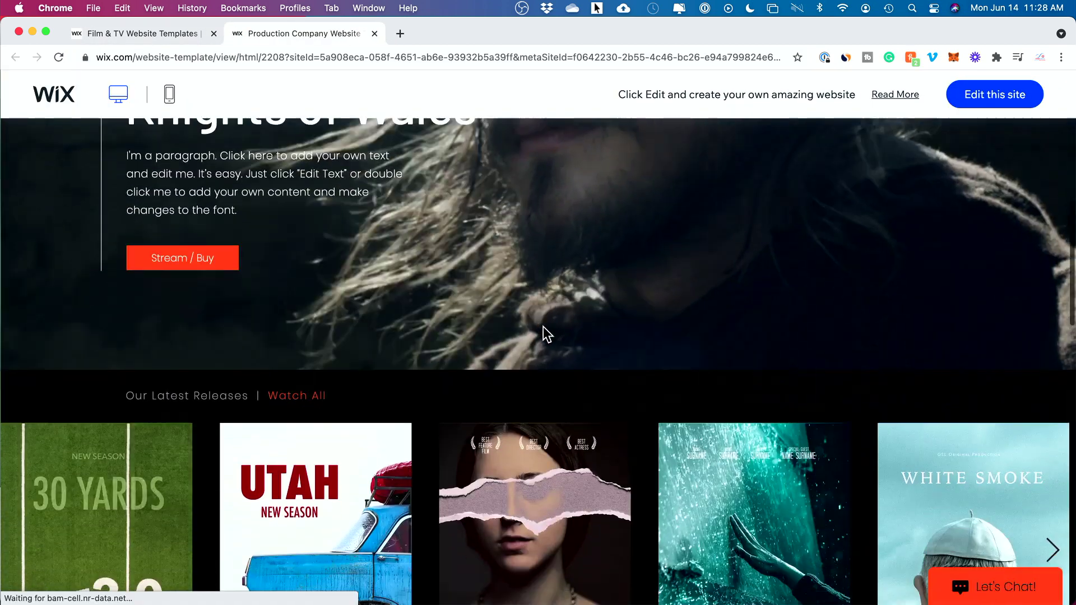
{"action": "scroll", "coordinate": [544, 328], "scroll_direction": "down", "scroll_amount": 8}
{"action": "scroll", "coordinate": [543, 334], "scroll_direction": "up", "scroll_amount": 20}
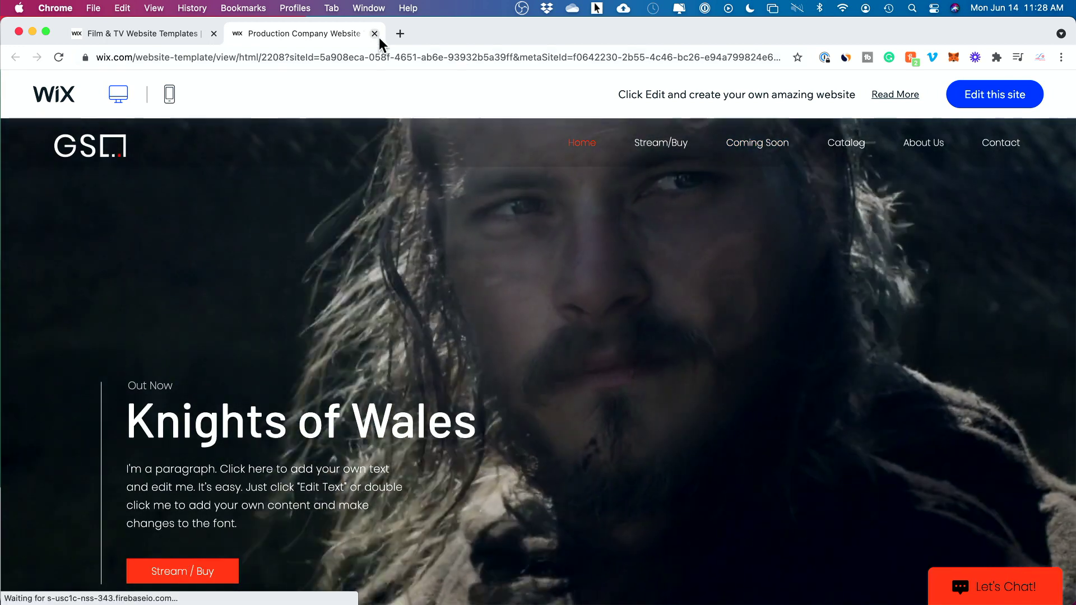
{"action": "left_click", "coordinate": [374, 34]}
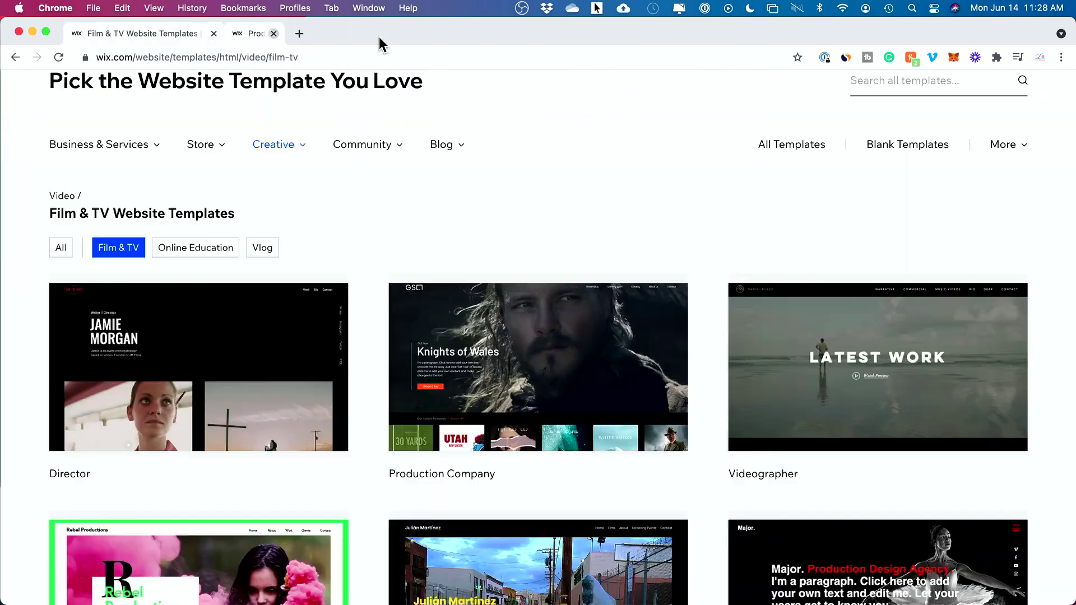
{"action": "mouse_move", "coordinate": [524, 435]}
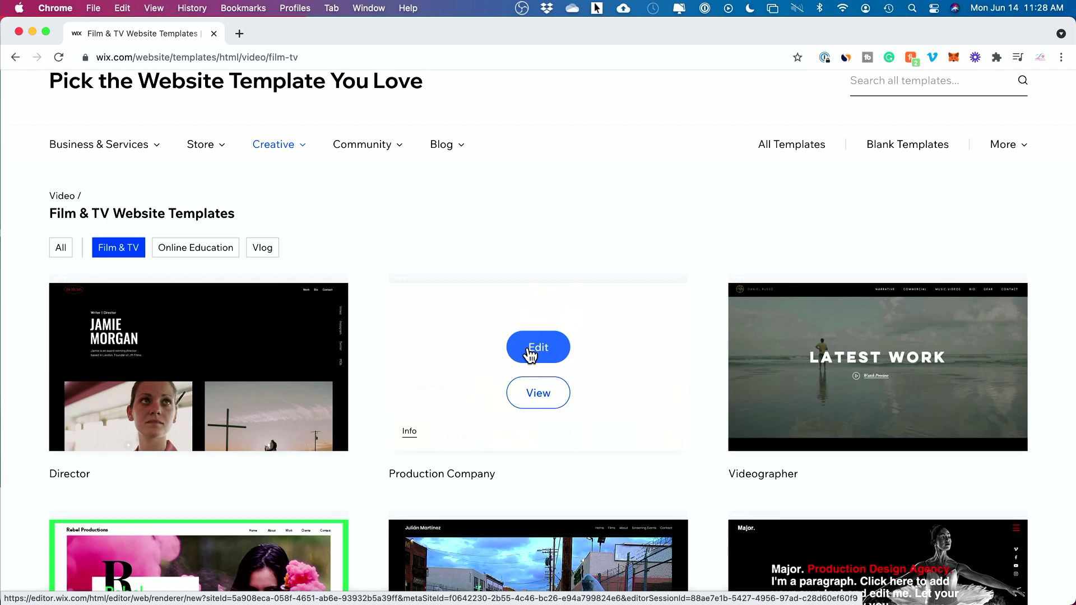
{"action": "left_click", "coordinate": [530, 353]}
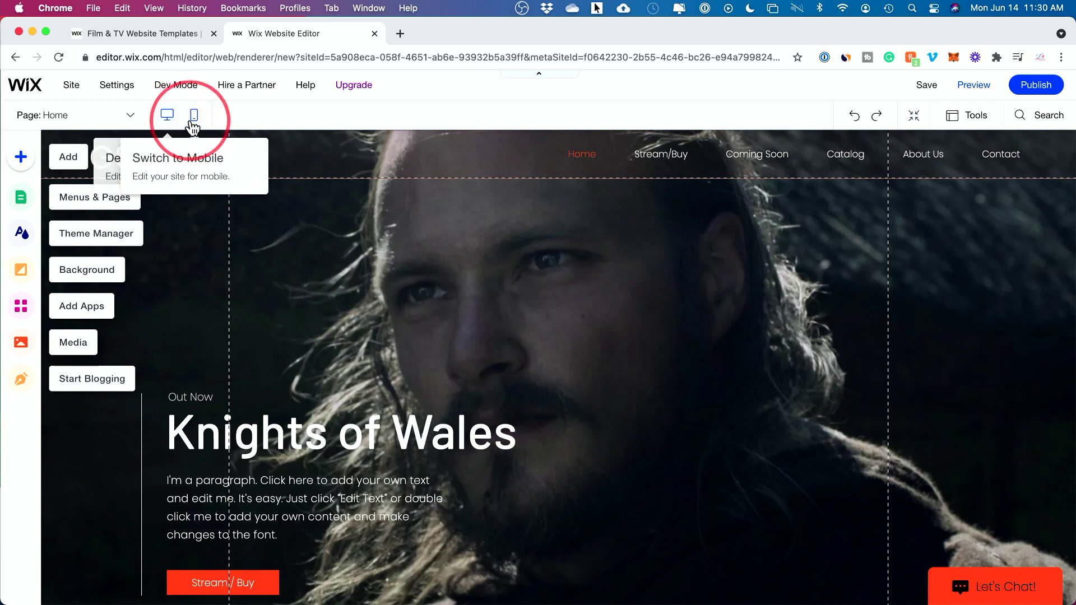
Preview the Production Company template on mobile, start the Let's Go walkthrough, then return to desktop
{"action": "left_click", "coordinate": [194, 115]}
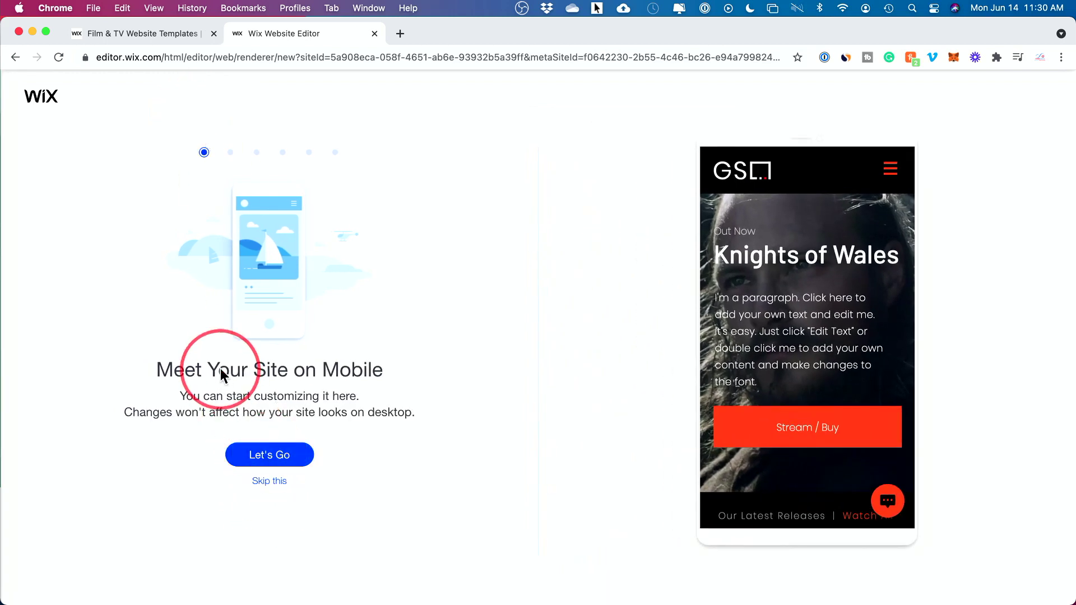
{"action": "scroll", "coordinate": [809, 307], "scroll_direction": "down", "scroll_amount": 1}
{"action": "scroll", "coordinate": [810, 307], "scroll_direction": "up", "scroll_amount": 1}
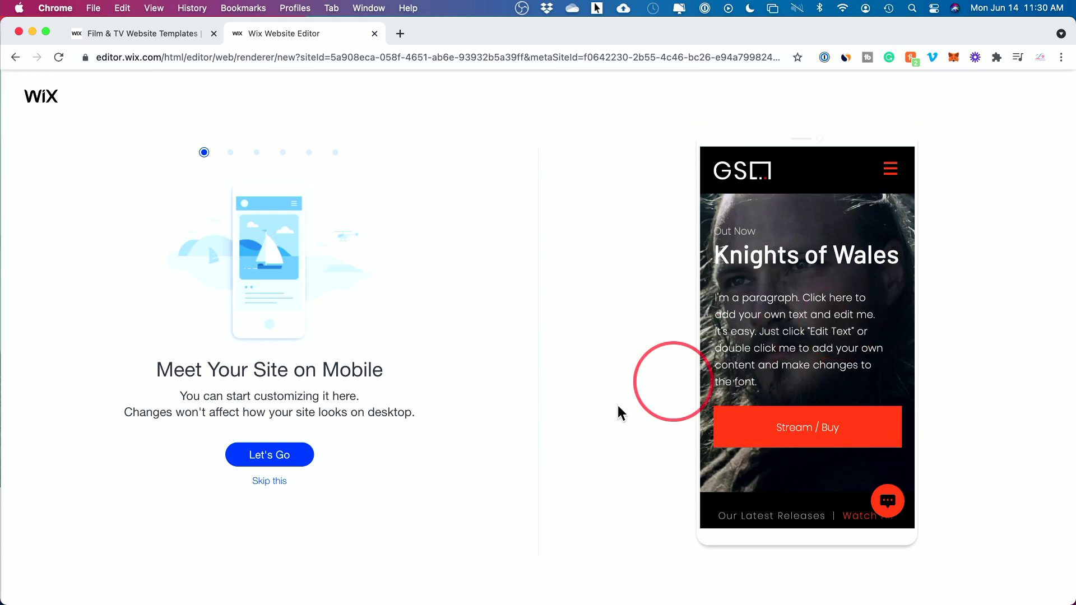
{"action": "left_click", "coordinate": [272, 455]}
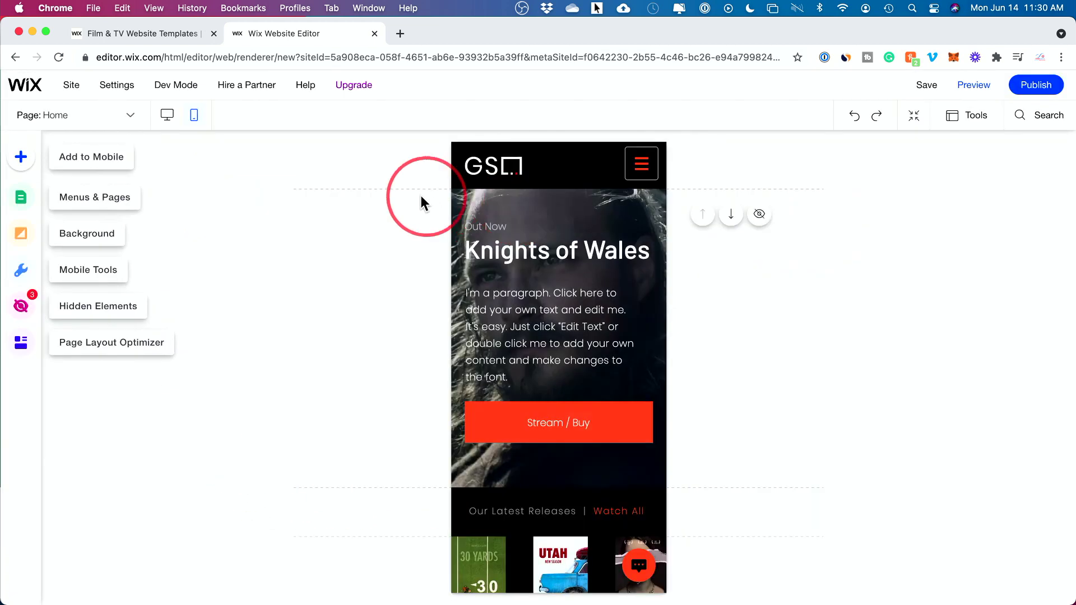
{"action": "left_click", "coordinate": [169, 118]}
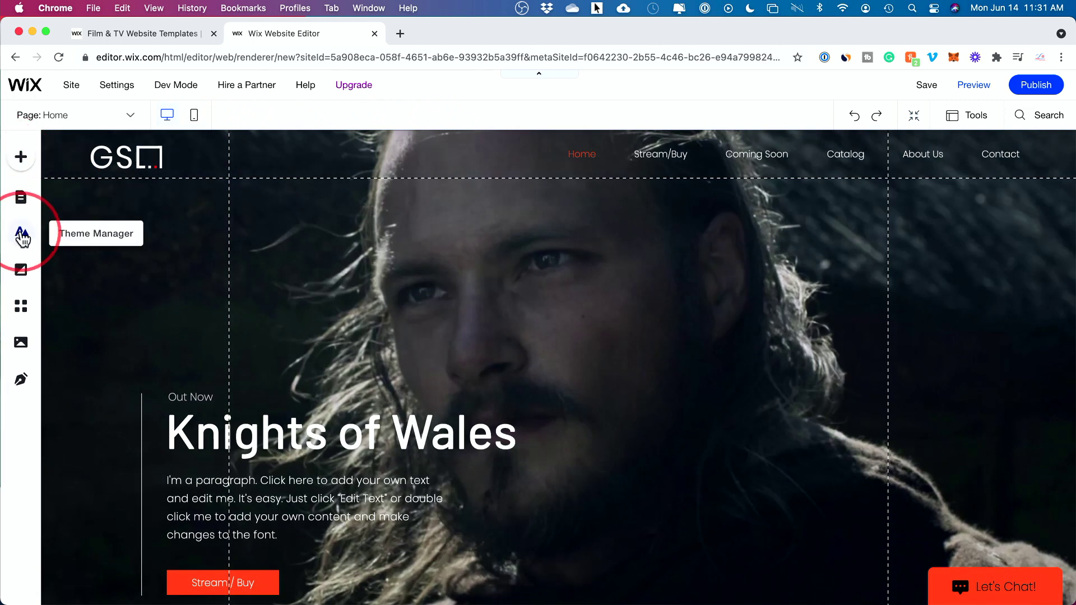
Look at the Add panel and the Site Pages list, then close the pages list
{"action": "left_click", "coordinate": [21, 160]}
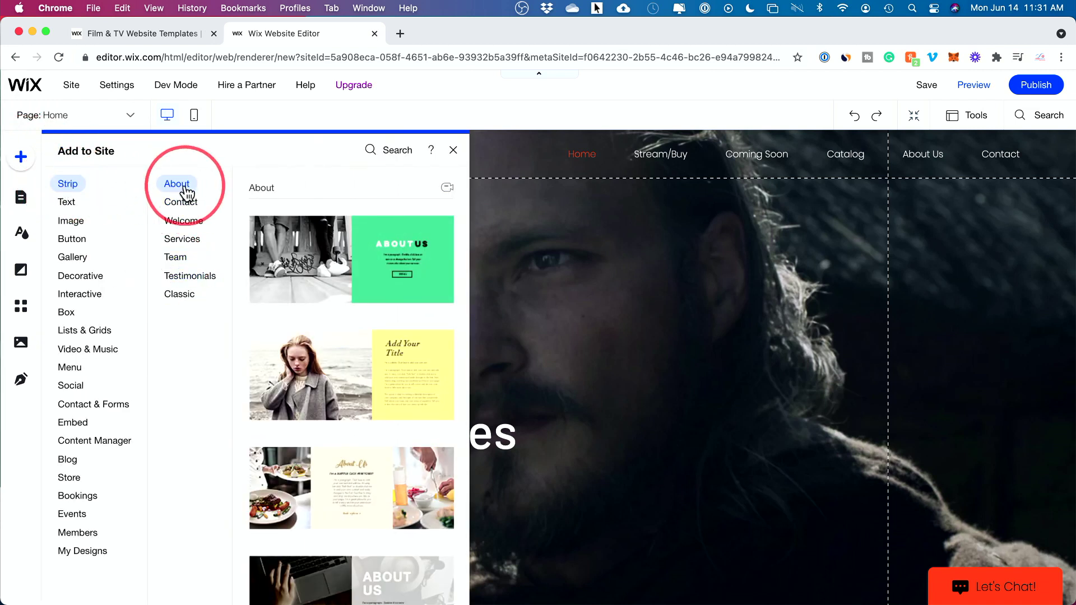
{"action": "left_click", "coordinate": [20, 201]}
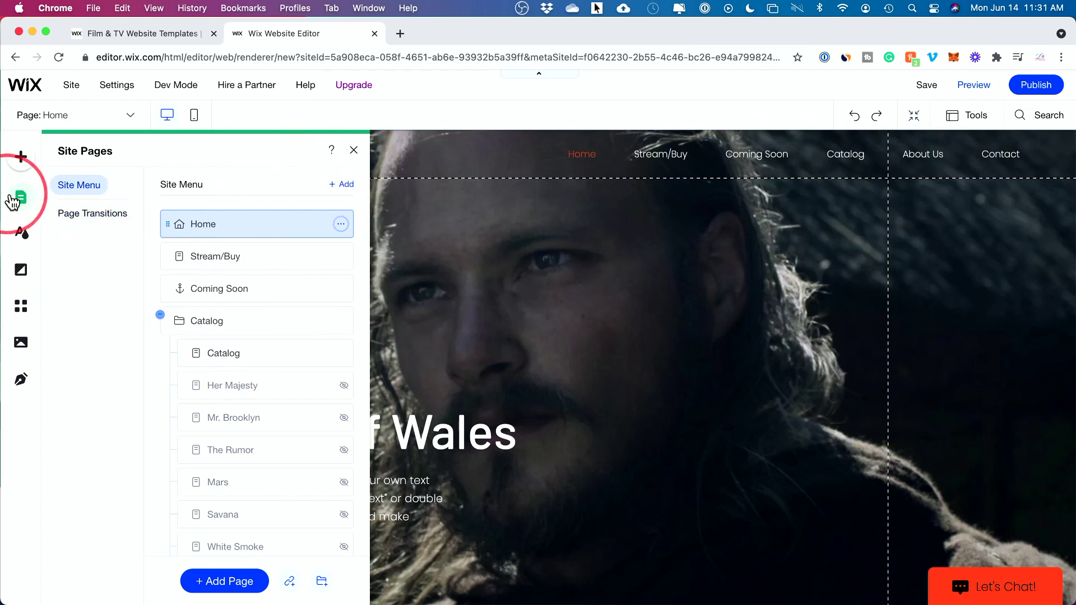
{"action": "left_click", "coordinate": [354, 151]}
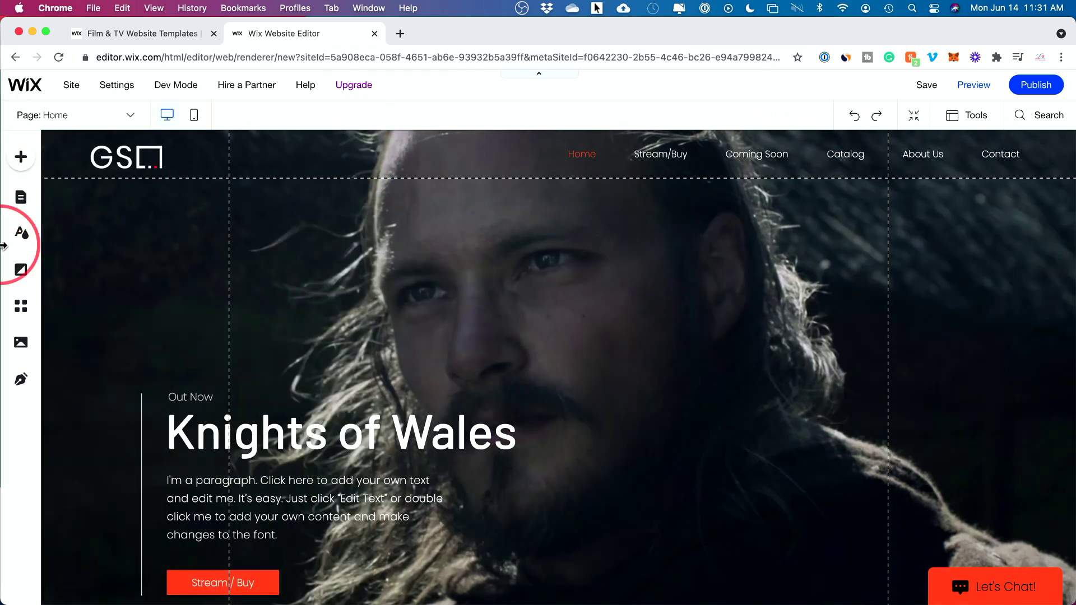
In Theme Manager, try the yellow-pink, dark blue-accent, yellow and salmon themes
{"action": "left_click", "coordinate": [22, 234]}
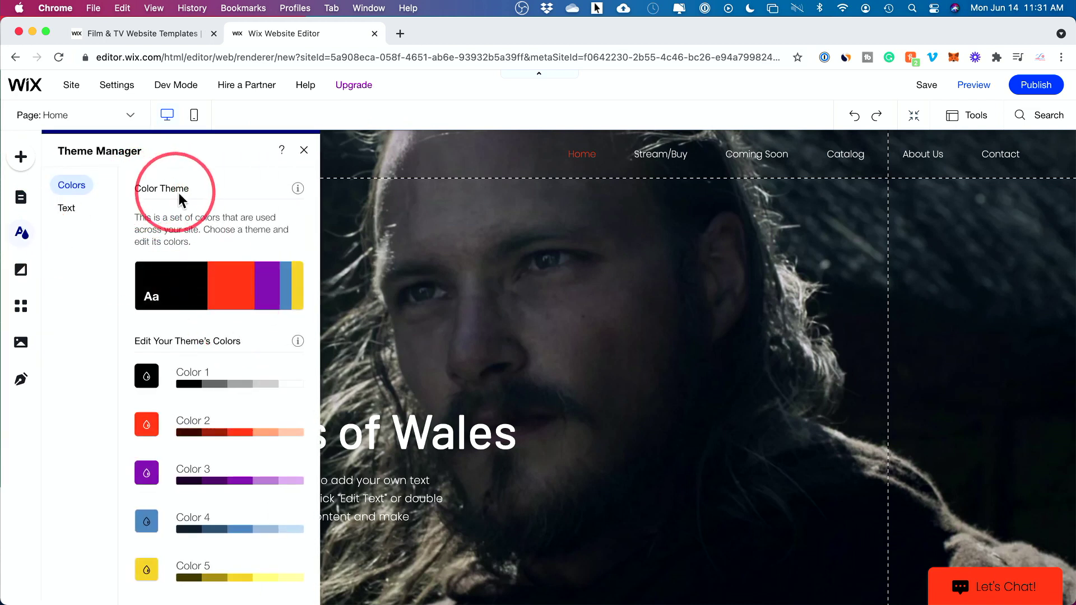
{"action": "mouse_move", "coordinate": [149, 288]}
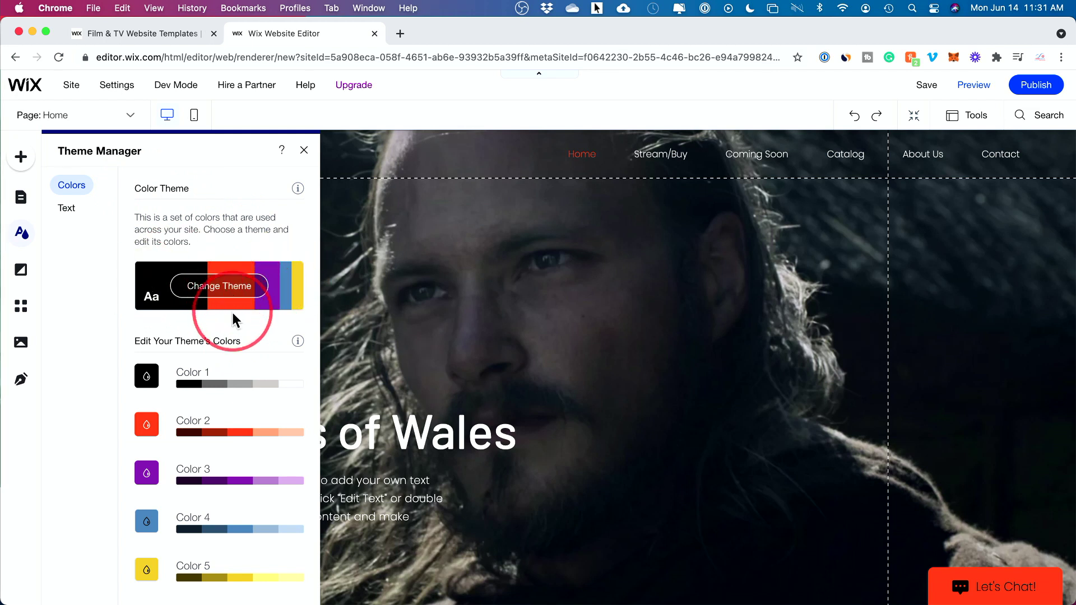
{"action": "left_click", "coordinate": [219, 287]}
{"action": "scroll", "coordinate": [267, 325], "scroll_direction": "down", "scroll_amount": 4}
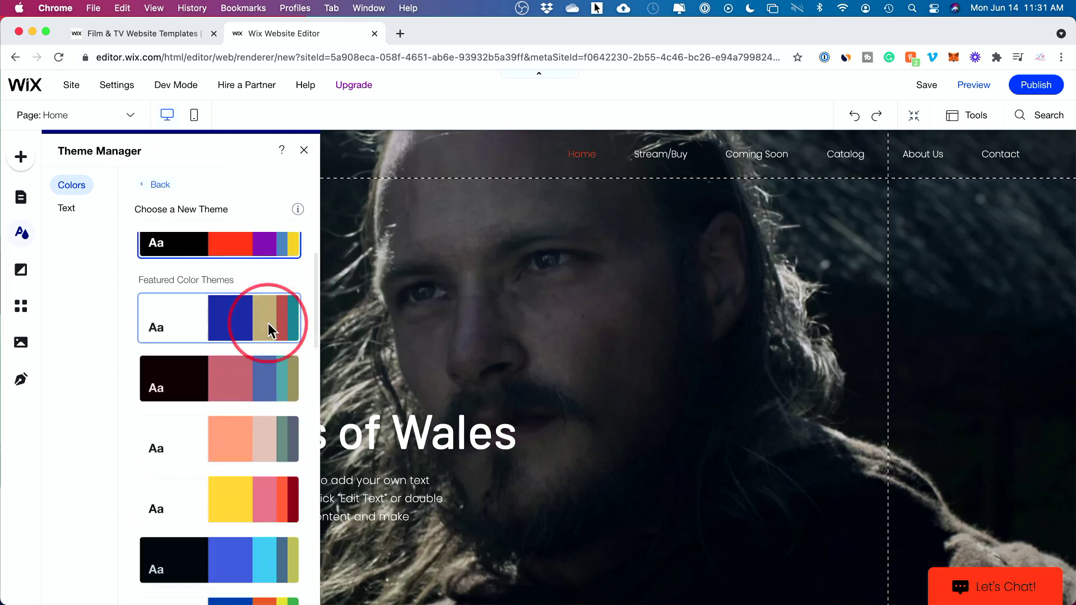
{"action": "left_click", "coordinate": [268, 330]}
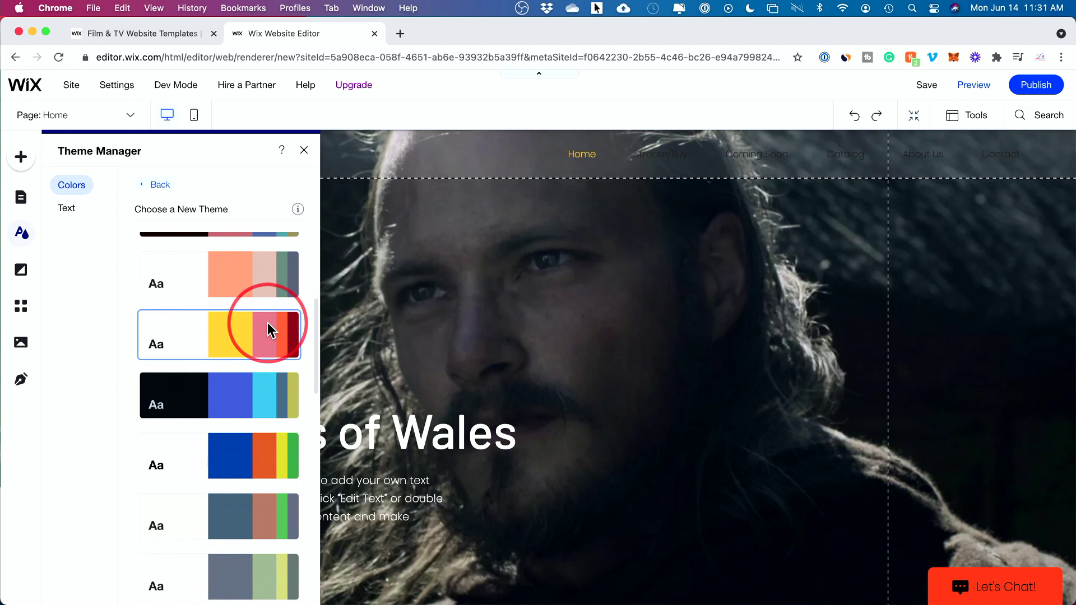
{"action": "scroll", "coordinate": [268, 327], "scroll_direction": "down", "scroll_amount": 1}
{"action": "left_click", "coordinate": [233, 373]}
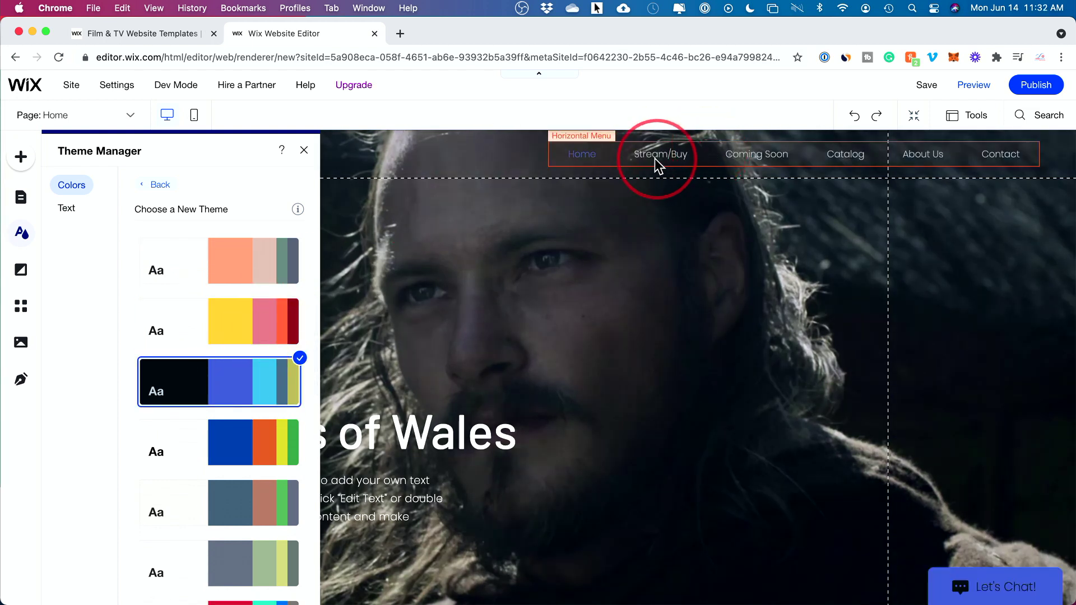
{"action": "left_click", "coordinate": [217, 322]}
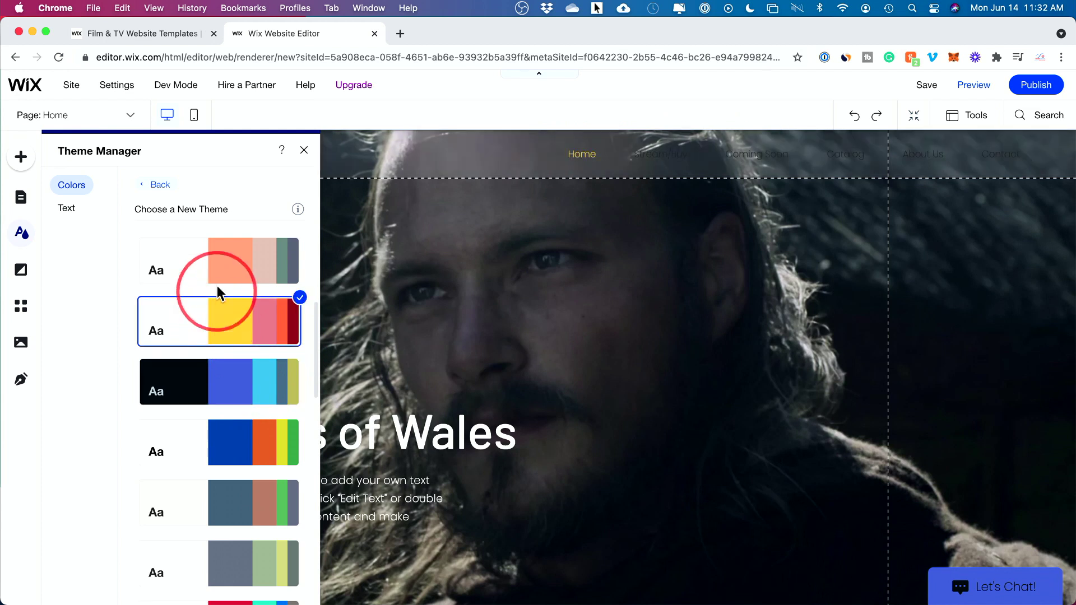
{"action": "left_click", "coordinate": [219, 266]}
Settle on the dark theme with blue accents and return to the theme overview
{"action": "left_click", "coordinate": [223, 382]}
{"action": "scroll", "coordinate": [583, 438], "scroll_direction": "down", "scroll_amount": 5}
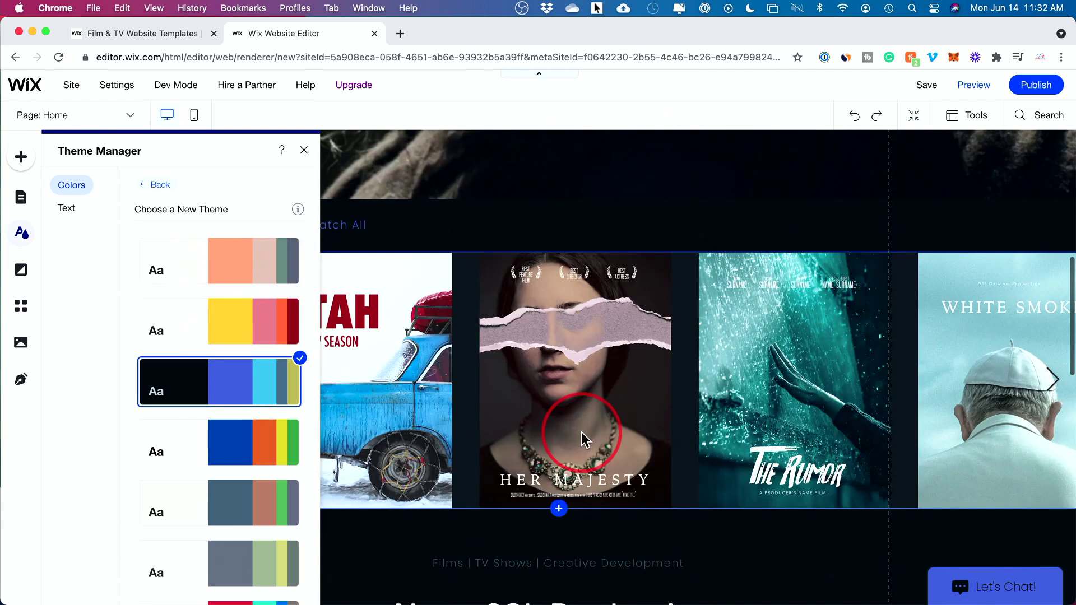
{"action": "left_click", "coordinate": [213, 332]}
{"action": "left_click", "coordinate": [213, 393]}
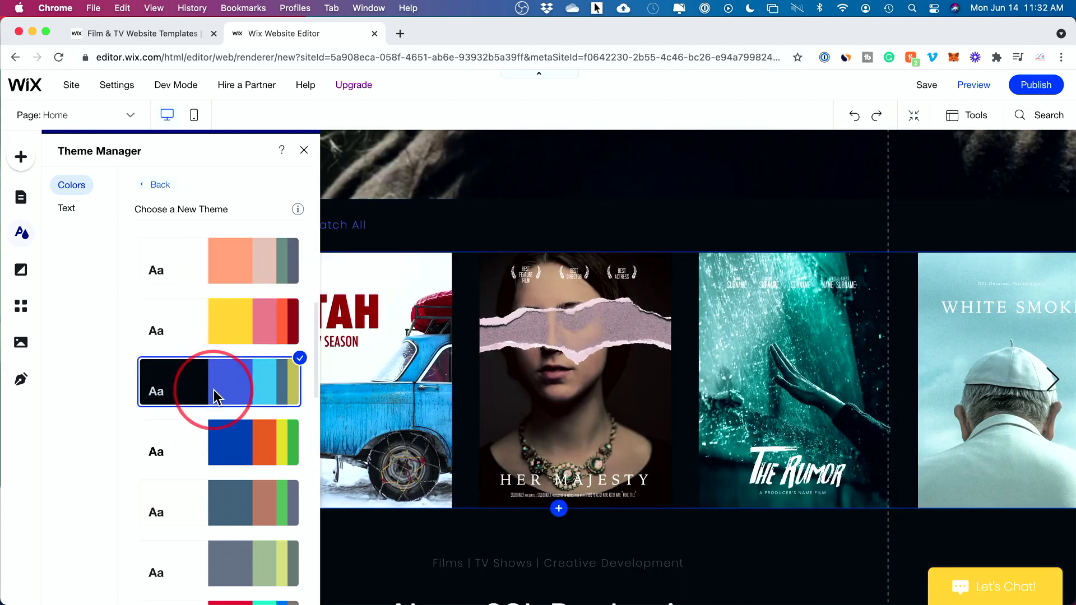
{"action": "left_click", "coordinate": [241, 312]}
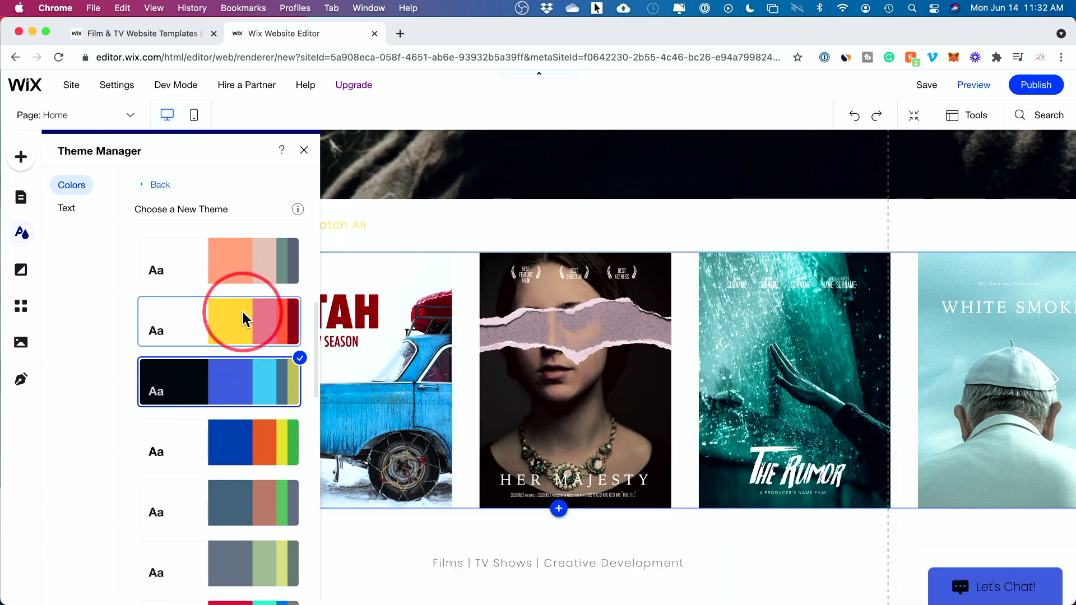
{"action": "left_click", "coordinate": [253, 372]}
{"action": "scroll", "coordinate": [519, 387], "scroll_direction": "up", "scroll_amount": 10}
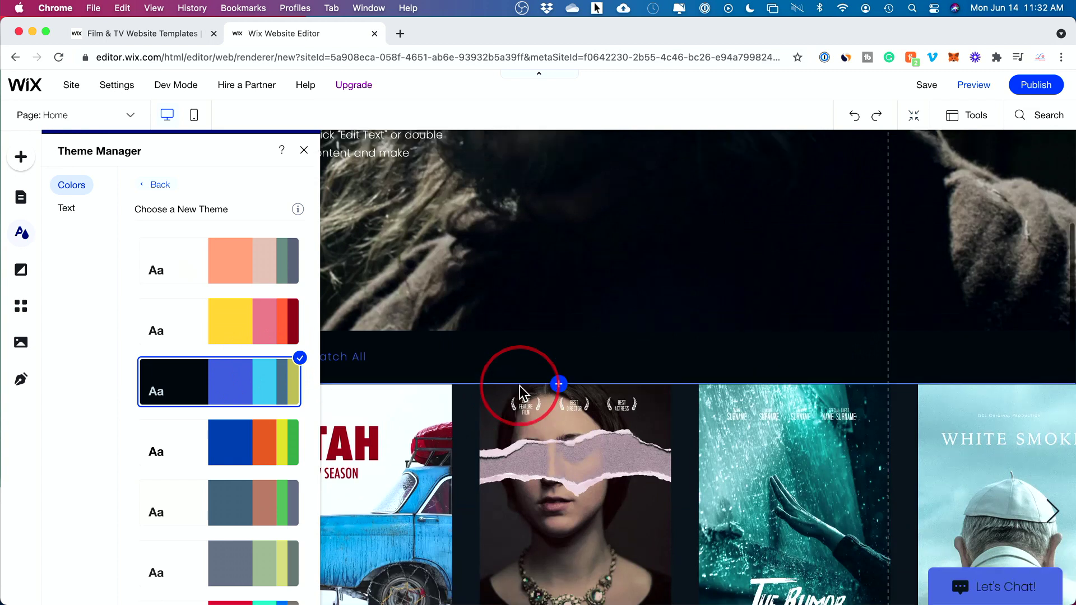
{"action": "scroll", "coordinate": [174, 471], "scroll_direction": "up", "scroll_amount": 1}
{"action": "scroll", "coordinate": [196, 418], "scroll_direction": "up", "scroll_amount": 5}
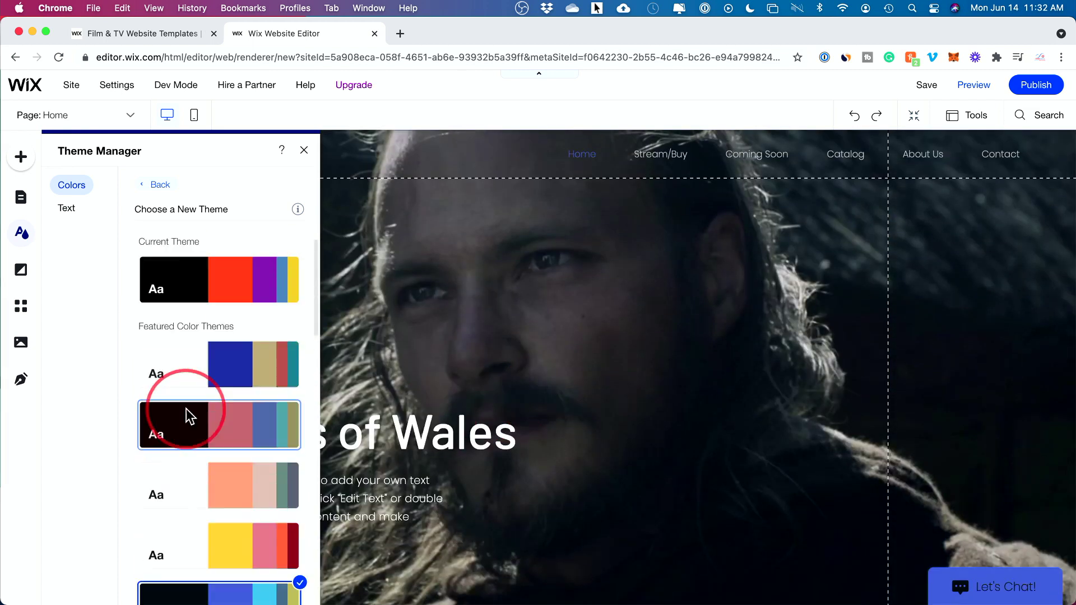
{"action": "left_click", "coordinate": [159, 185]}
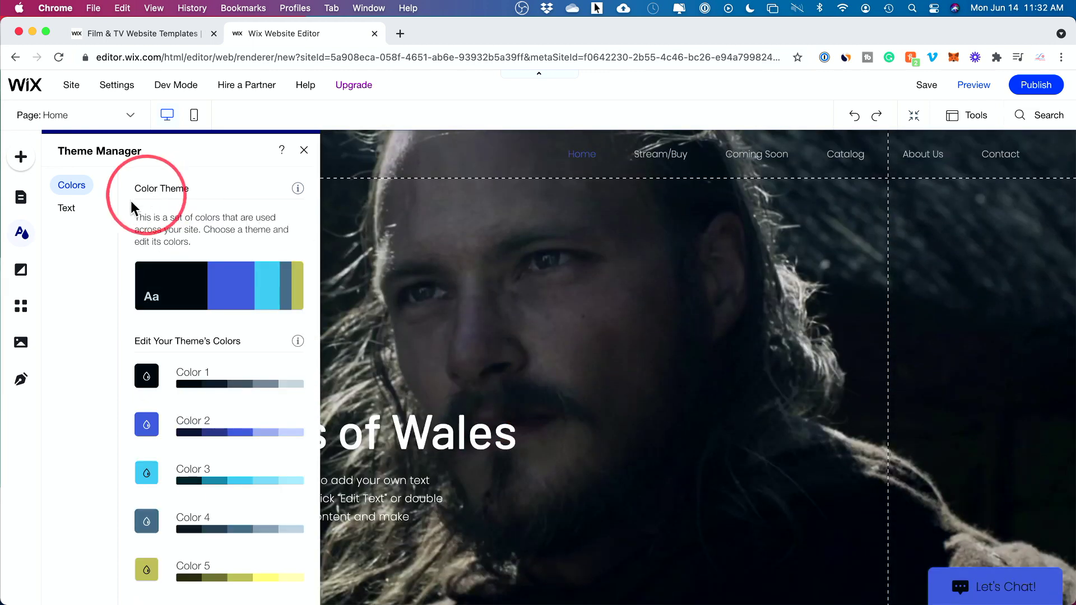
Set the Home page background to solid white #FFFFFF
{"action": "left_click", "coordinate": [23, 273]}
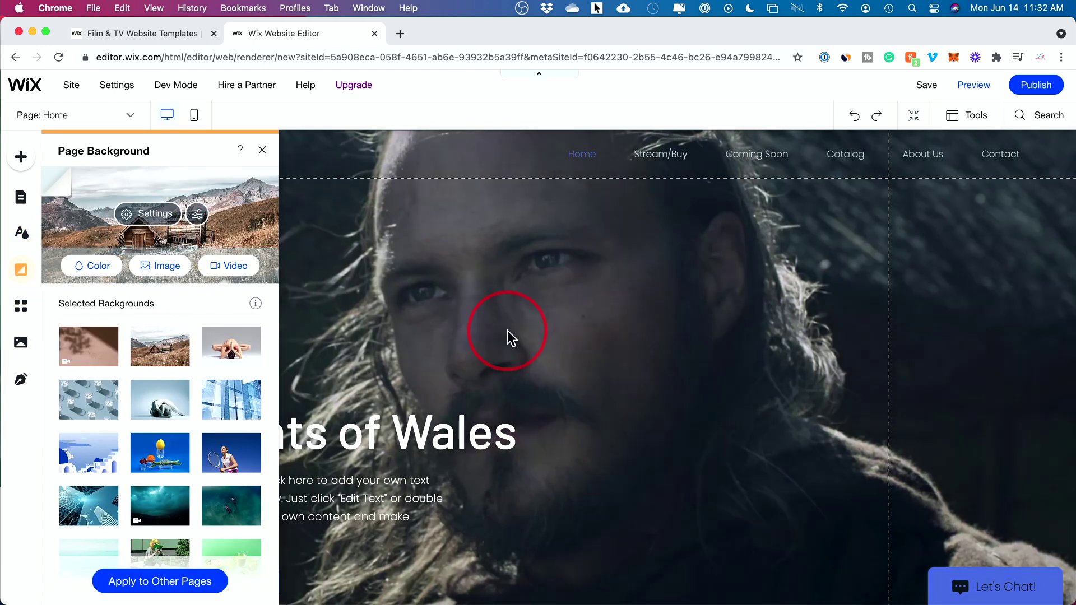
{"action": "scroll", "coordinate": [657, 277], "scroll_direction": "down", "scroll_amount": 10}
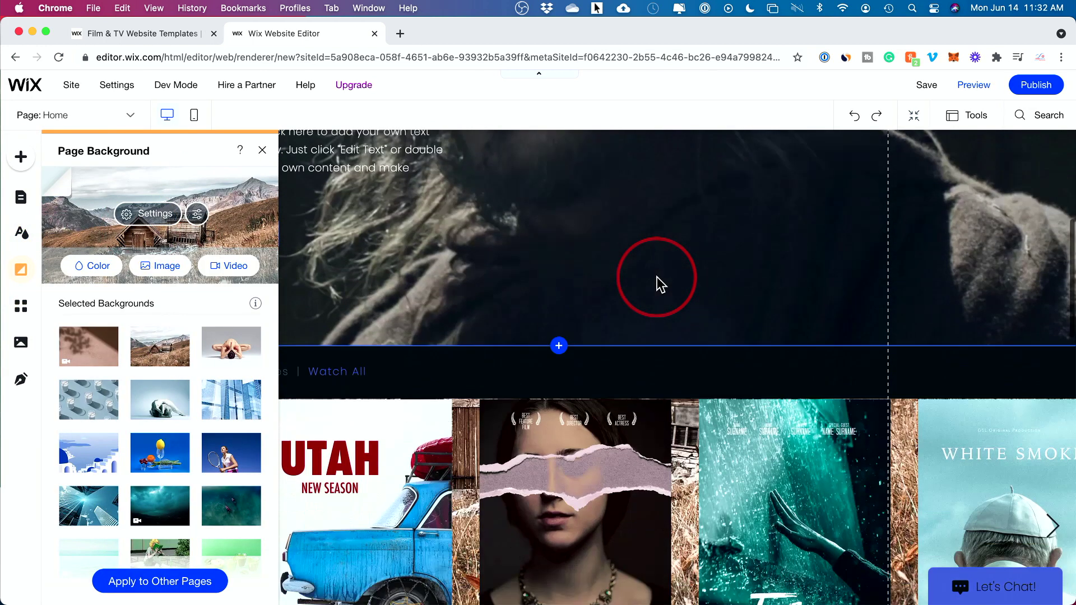
{"action": "scroll", "coordinate": [455, 370], "scroll_direction": "down", "scroll_amount": 10}
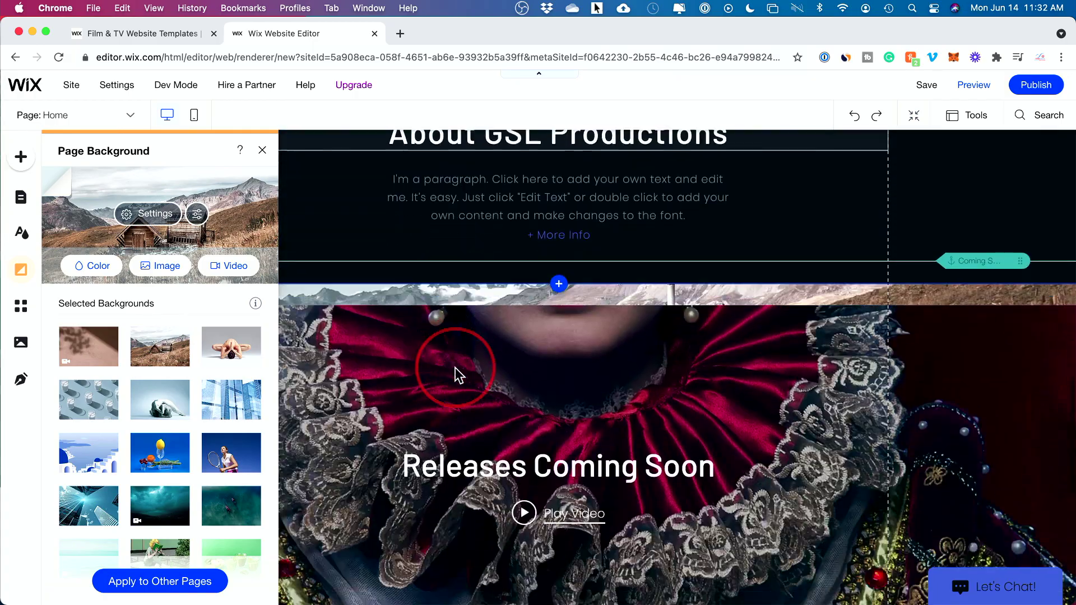
{"action": "scroll", "coordinate": [455, 370], "scroll_direction": "up", "scroll_amount": 20}
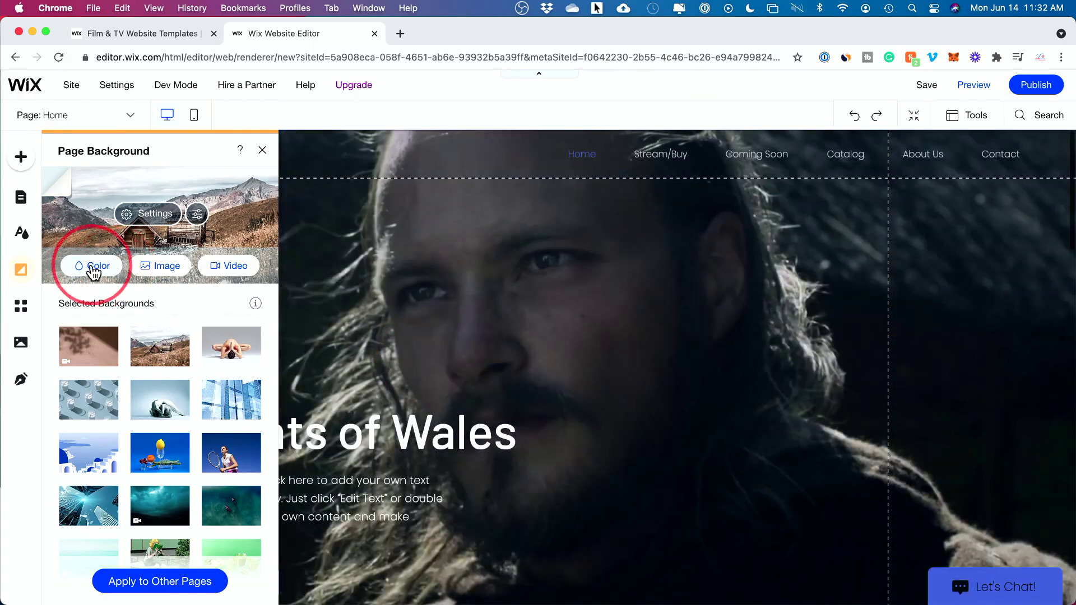
{"action": "left_click", "coordinate": [92, 268]}
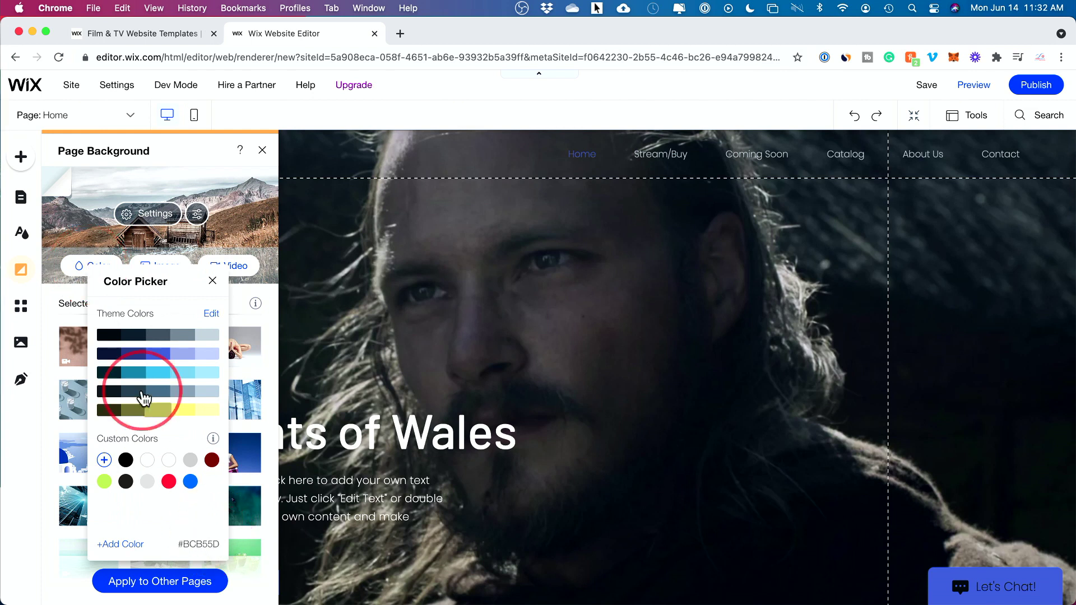
{"action": "left_click", "coordinate": [148, 461]}
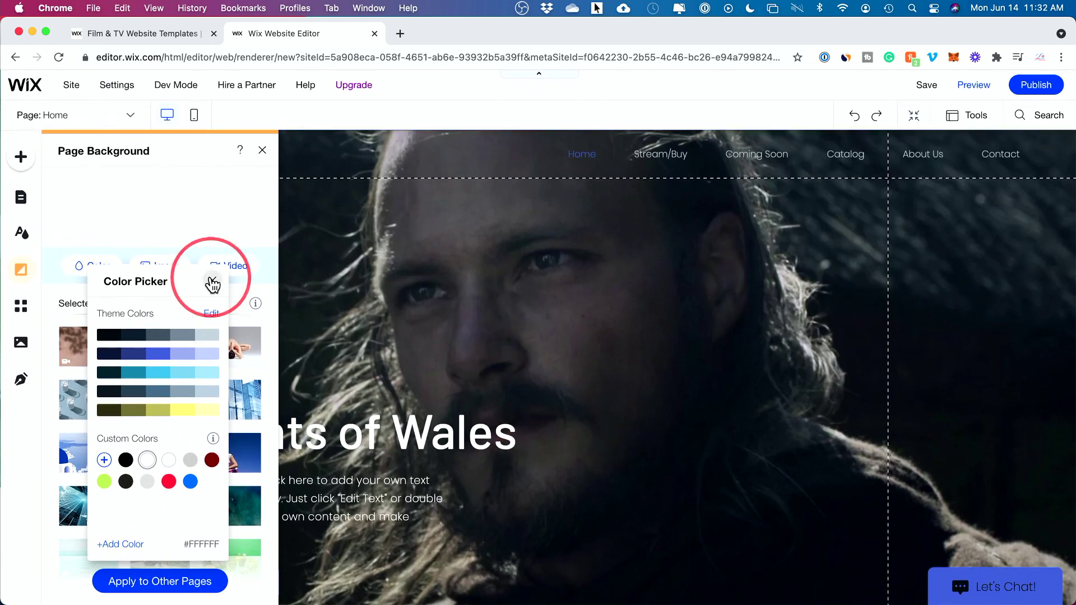
{"action": "left_click", "coordinate": [213, 289]}
Check the page, close the Page Background panel, then reopen it
{"action": "scroll", "coordinate": [691, 429], "scroll_direction": "down", "scroll_amount": 8}
{"action": "scroll", "coordinate": [689, 421], "scroll_direction": "up", "scroll_amount": 1}
{"action": "scroll", "coordinate": [690, 421], "scroll_direction": "down", "scroll_amount": 8}
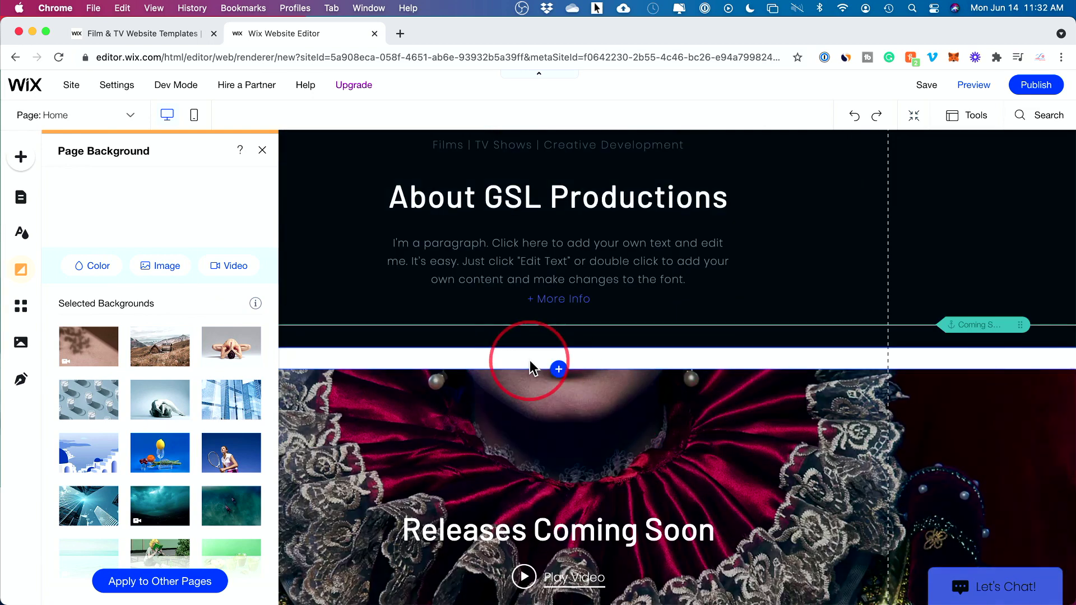
{"action": "scroll", "coordinate": [529, 363], "scroll_direction": "down", "scroll_amount": 10}
{"action": "scroll", "coordinate": [736, 278], "scroll_direction": "up", "scroll_amount": 20}
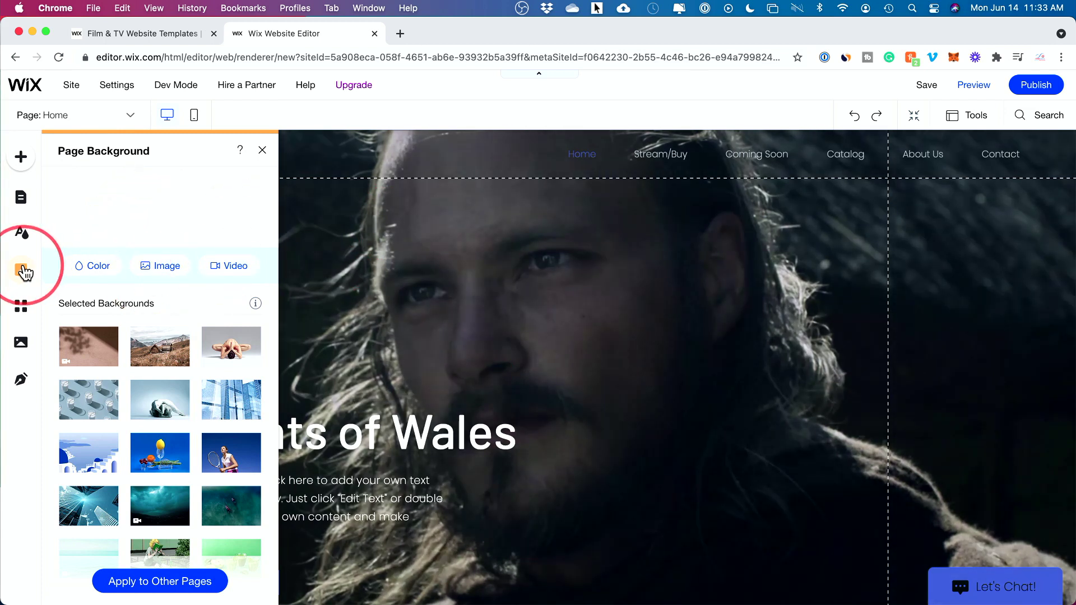
{"action": "left_click", "coordinate": [23, 273]}
{"action": "left_click", "coordinate": [22, 275]}
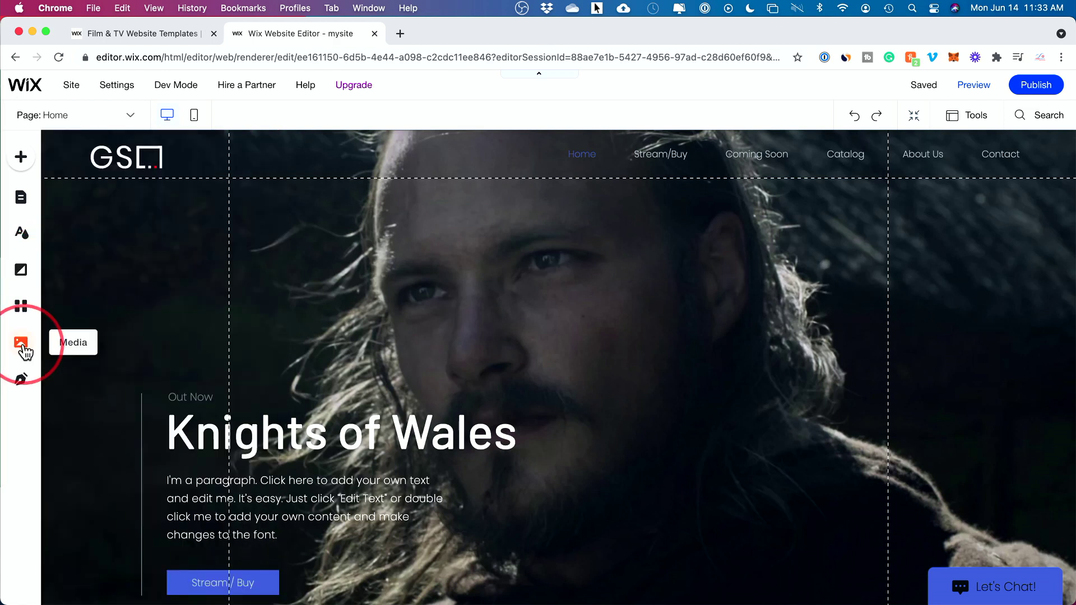
Add the free sunset-couple video from Media and move it up and left over the hero
{"action": "left_click", "coordinate": [23, 344]}
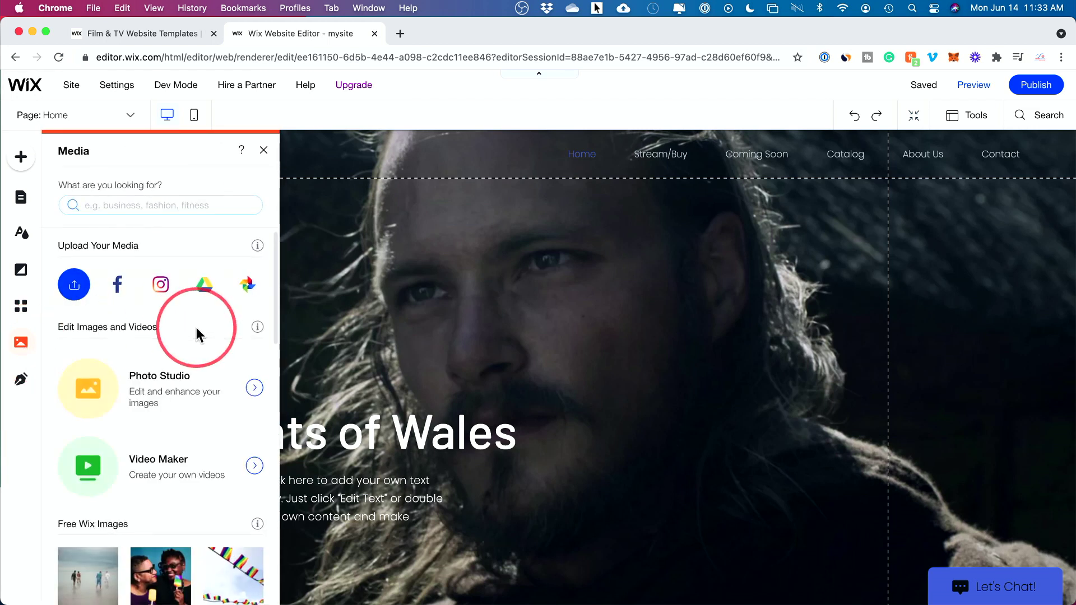
{"action": "scroll", "coordinate": [196, 328], "scroll_direction": "down", "scroll_amount": 7}
{"action": "scroll", "coordinate": [608, 389], "scroll_direction": "down", "scroll_amount": 10}
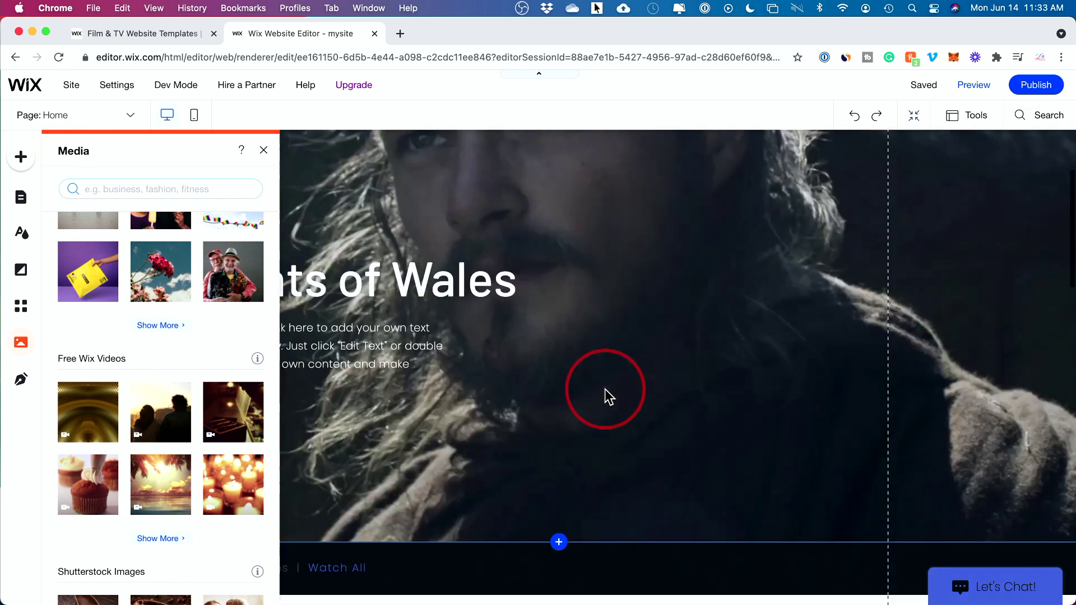
{"action": "scroll", "coordinate": [583, 274], "scroll_direction": "up", "scroll_amount": 10}
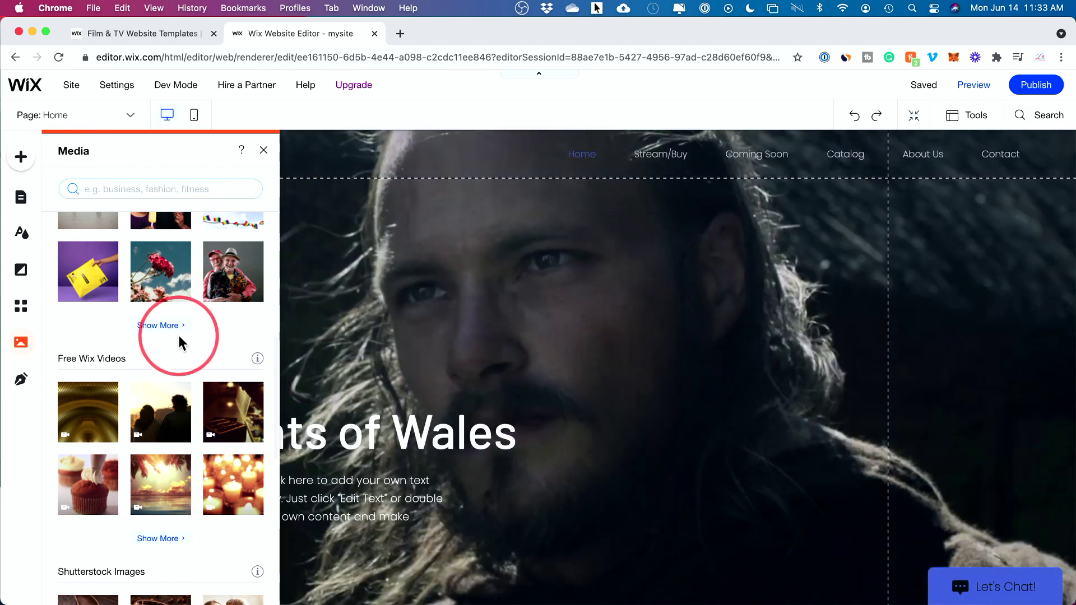
{"action": "scroll", "coordinate": [109, 363], "scroll_direction": "up", "scroll_amount": 3}
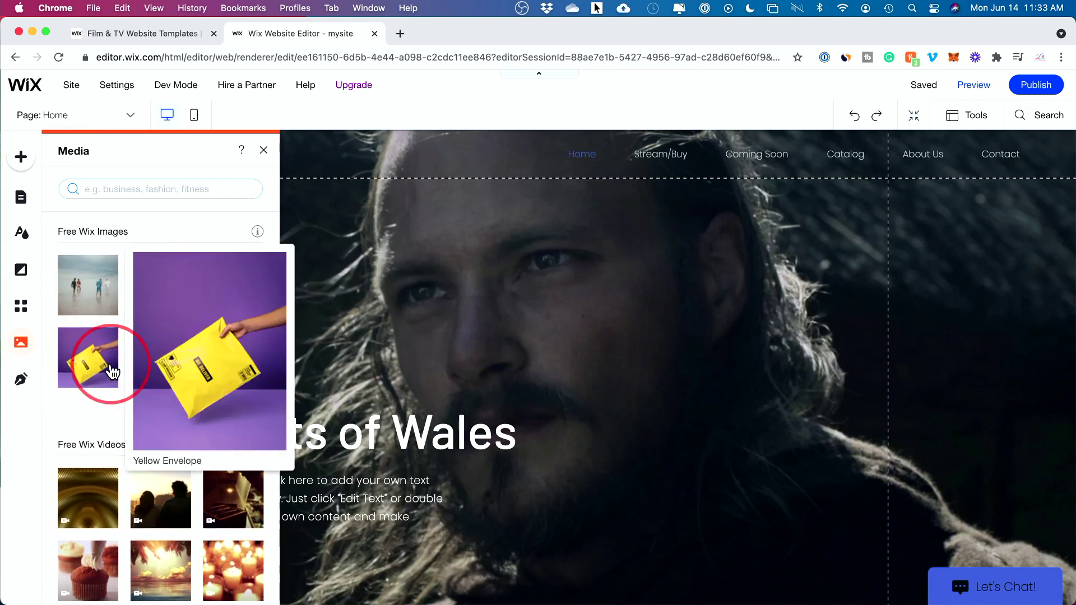
{"action": "scroll", "coordinate": [269, 406], "scroll_direction": "down", "scroll_amount": 4}
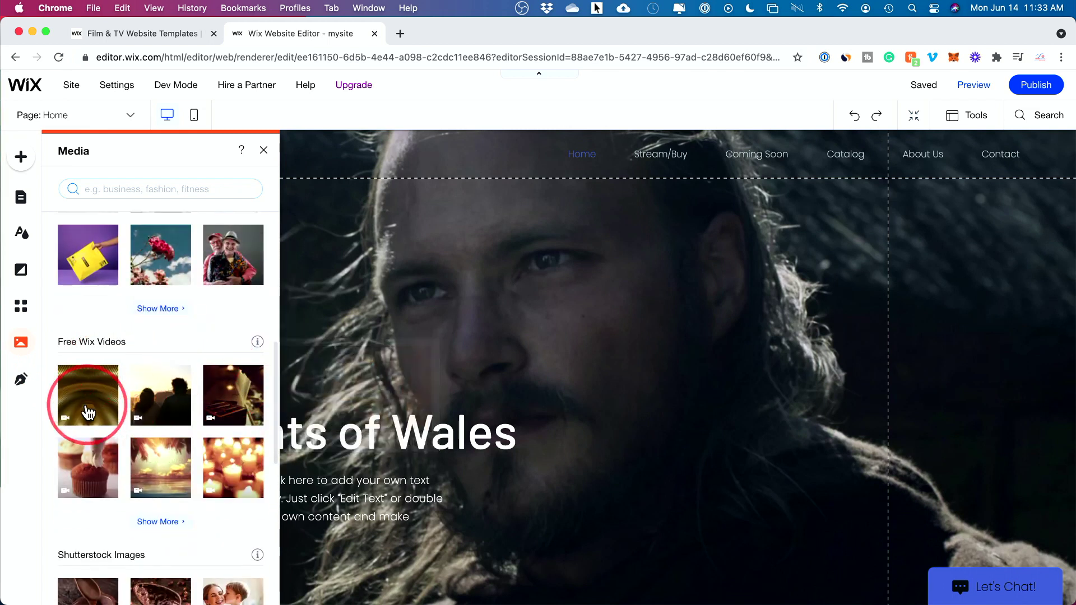
{"action": "mouse_move", "coordinate": [88, 412]}
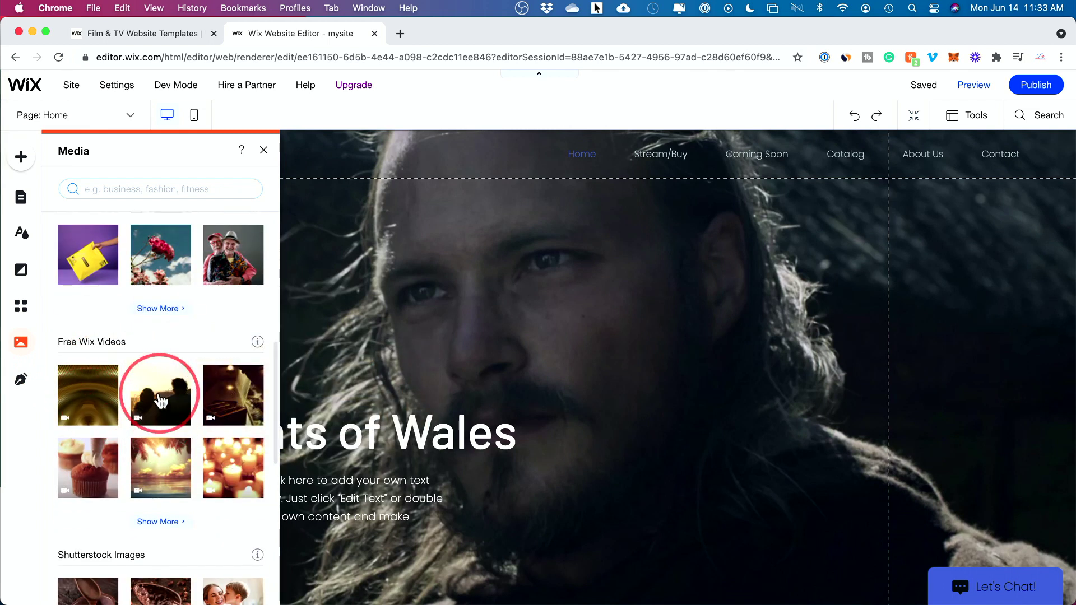
{"action": "left_click", "coordinate": [159, 396]}
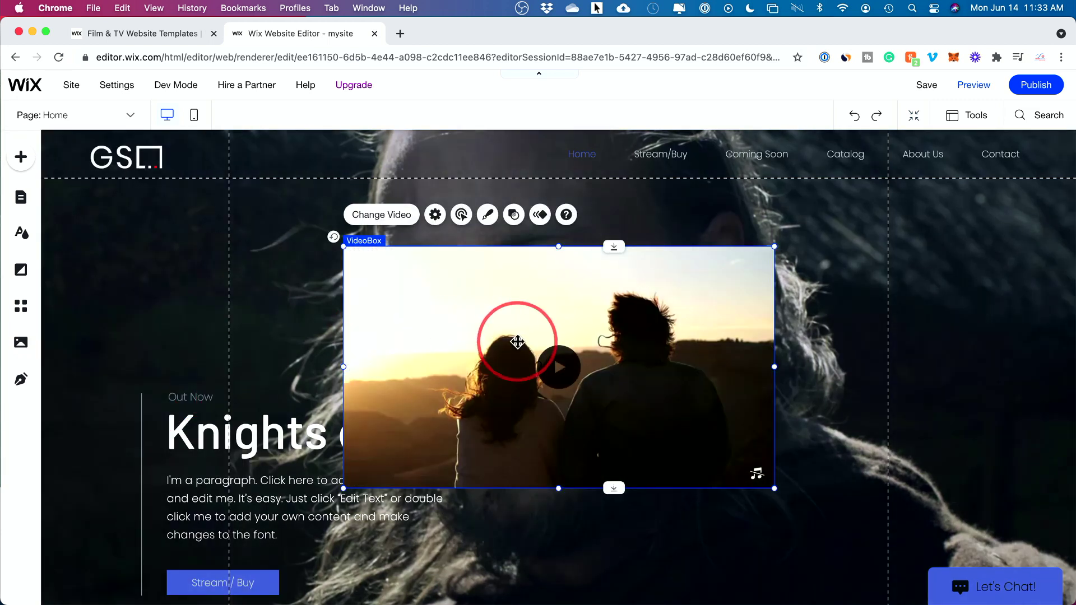
{"action": "left_click_drag", "start_coordinate": [509, 358], "coordinate": [491, 306]}
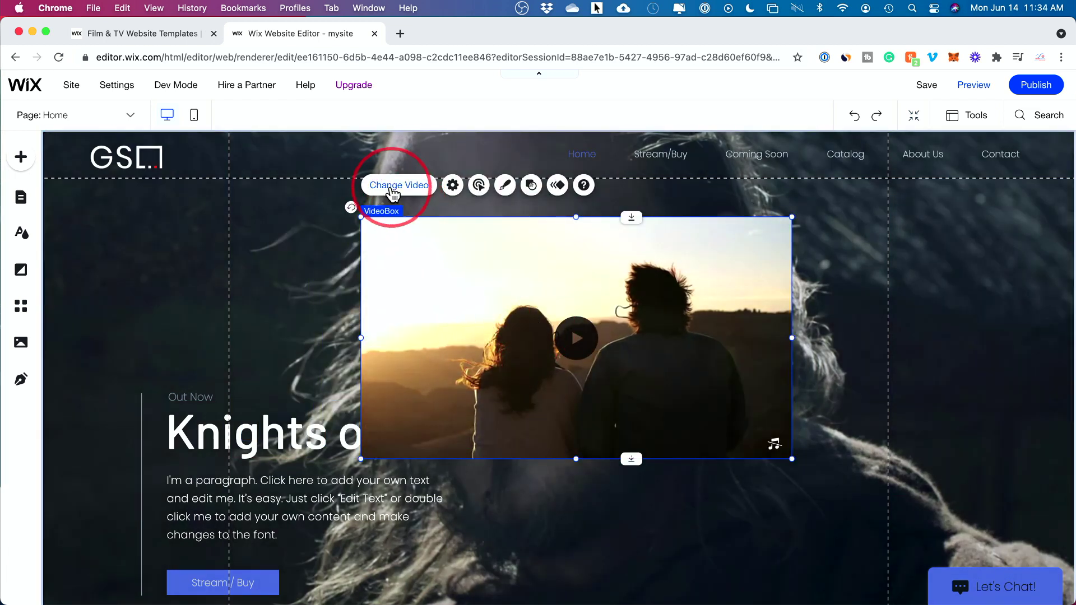
{"action": "left_click", "coordinate": [393, 190]}
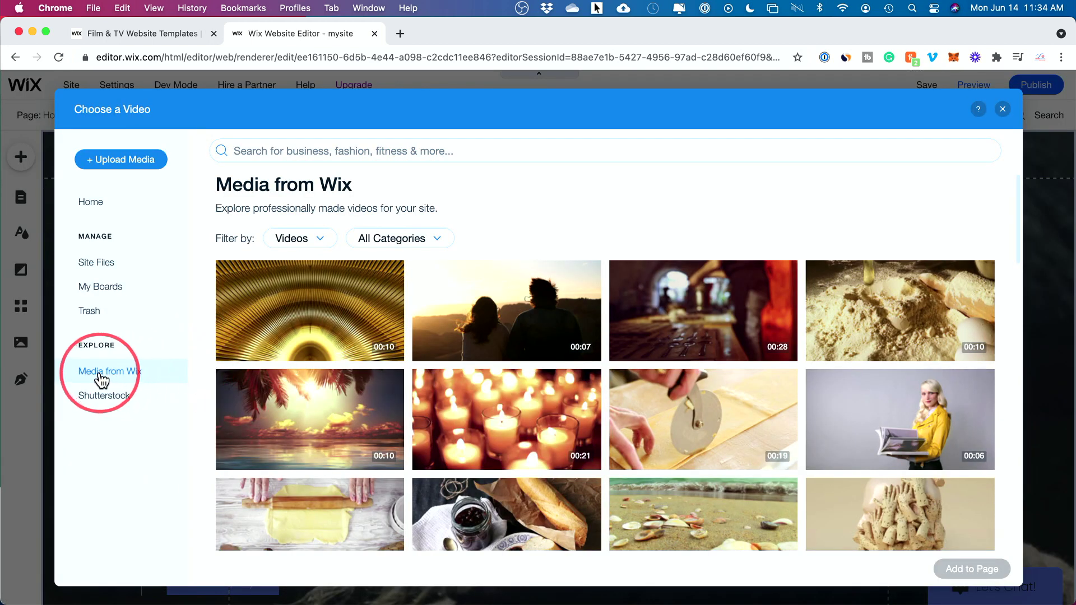
Browse the Choose a Video filters and Shutterstock stock videos
{"action": "mouse_move", "coordinate": [359, 335]}
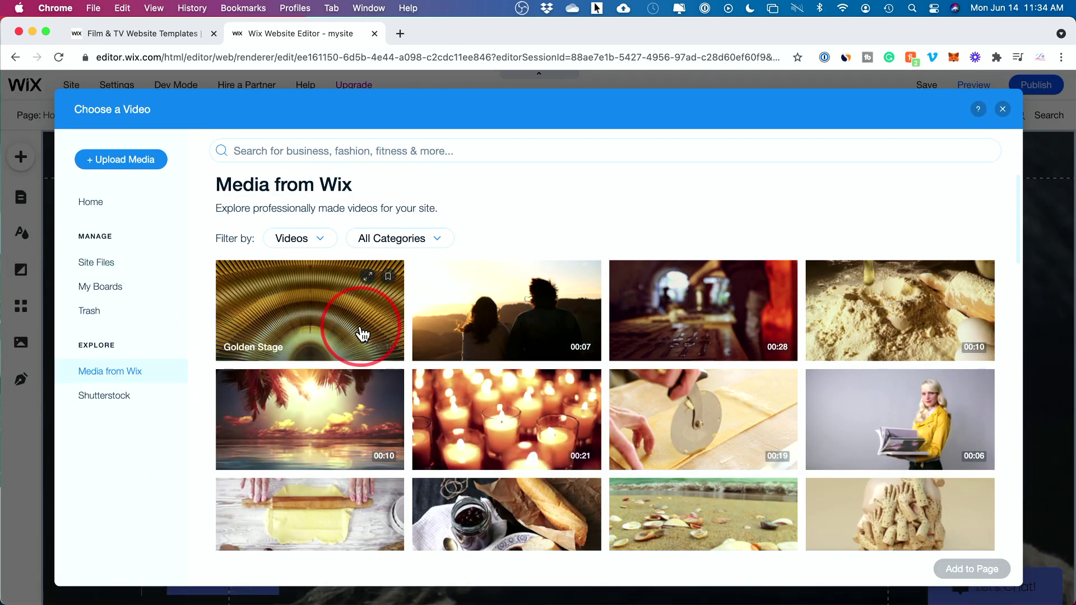
{"action": "left_click", "coordinate": [303, 239]}
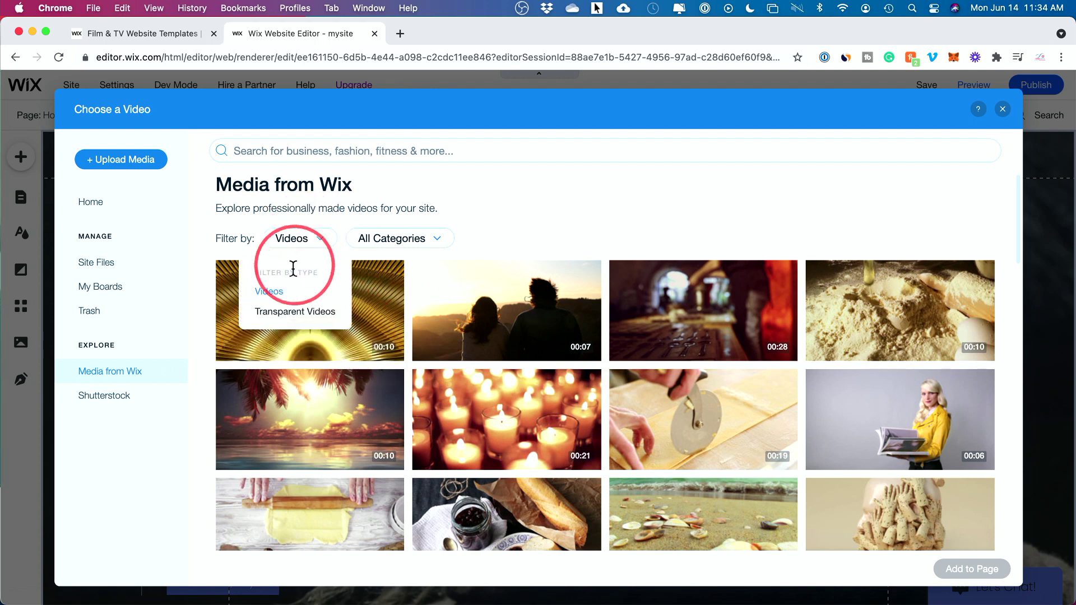
{"action": "left_click", "coordinate": [302, 240]}
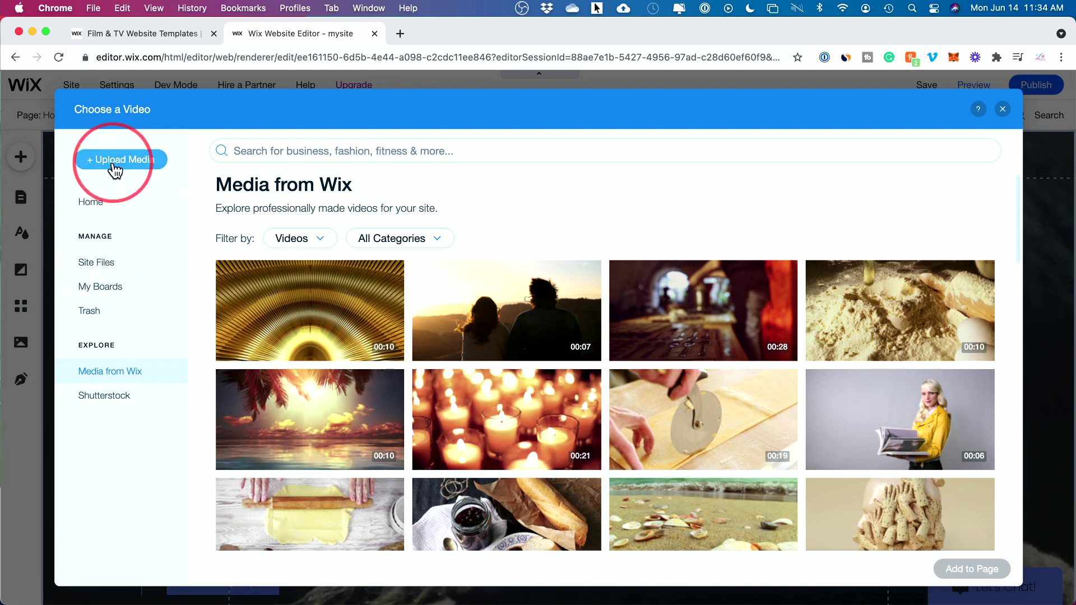
{"action": "left_click", "coordinate": [98, 397]}
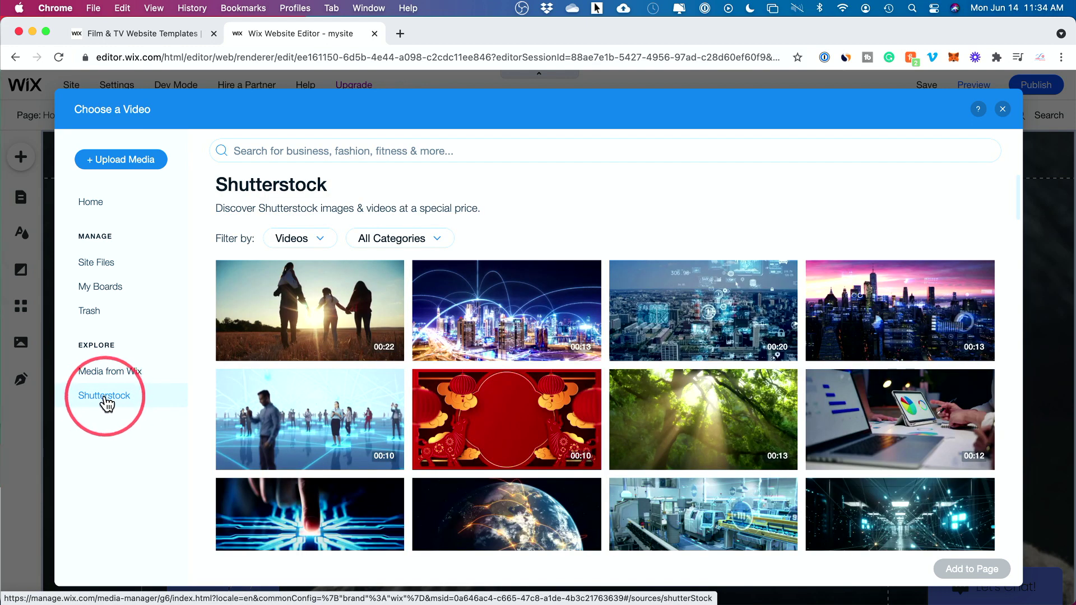
{"action": "left_click", "coordinate": [473, 311]}
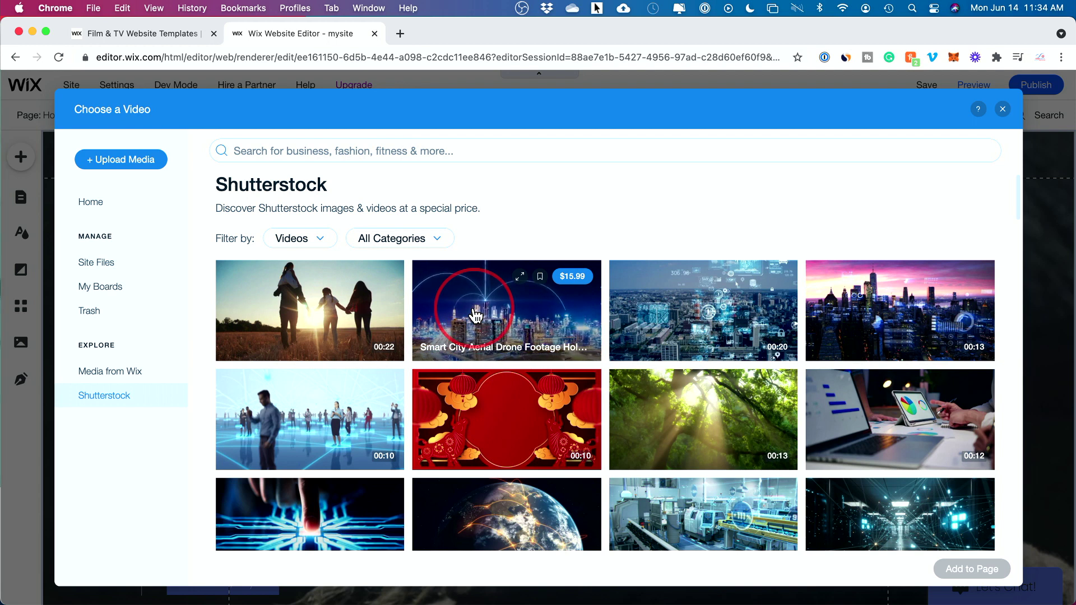
{"action": "mouse_move", "coordinate": [670, 332]}
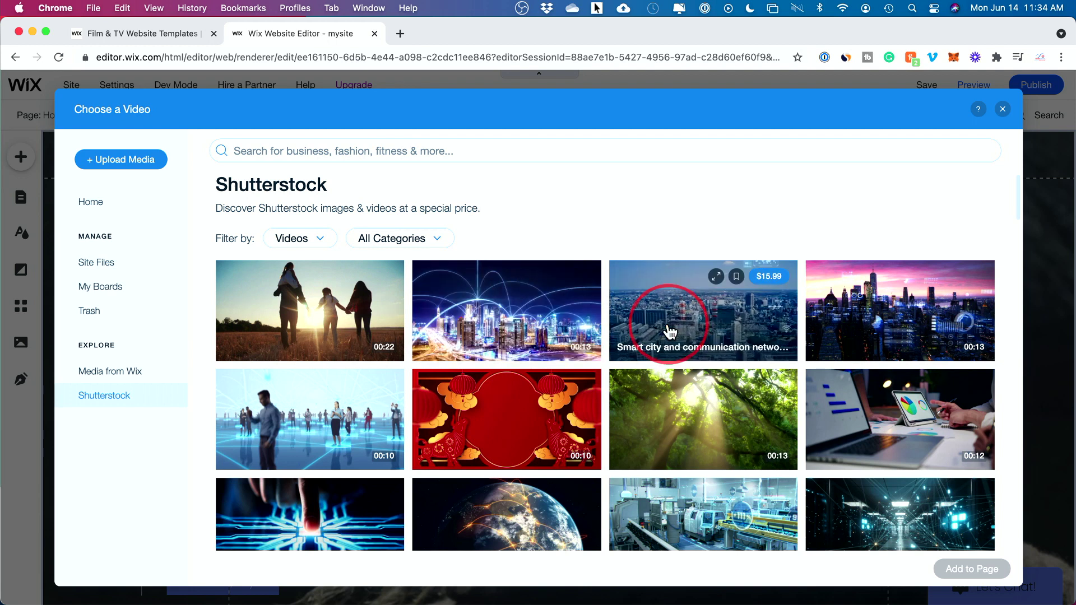
{"action": "scroll", "coordinate": [670, 332], "scroll_direction": "down", "scroll_amount": 12}
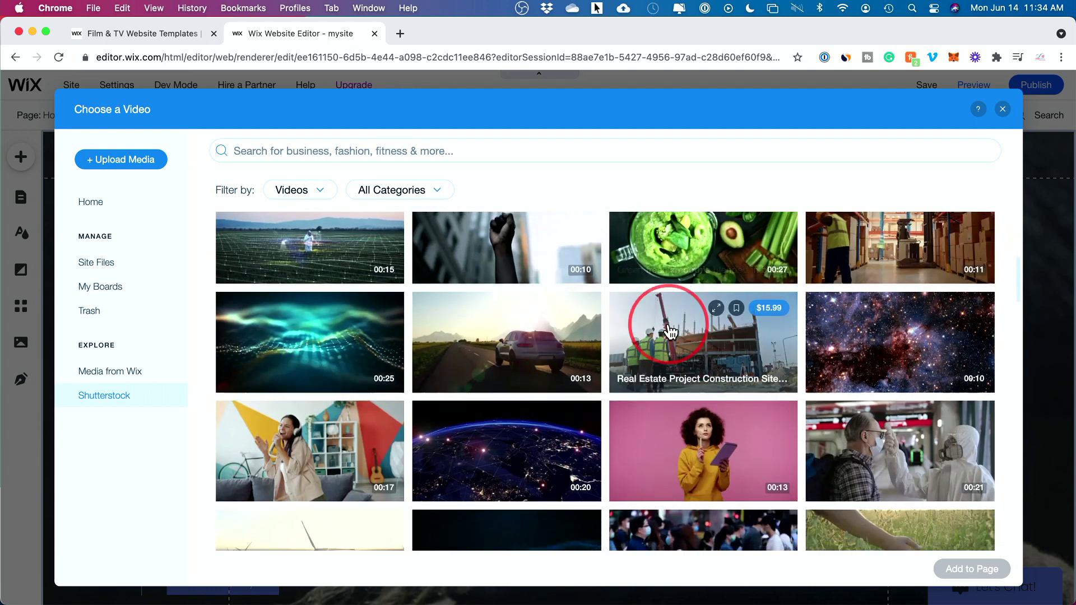
{"action": "scroll", "coordinate": [670, 332], "scroll_direction": "up", "scroll_amount": 12}
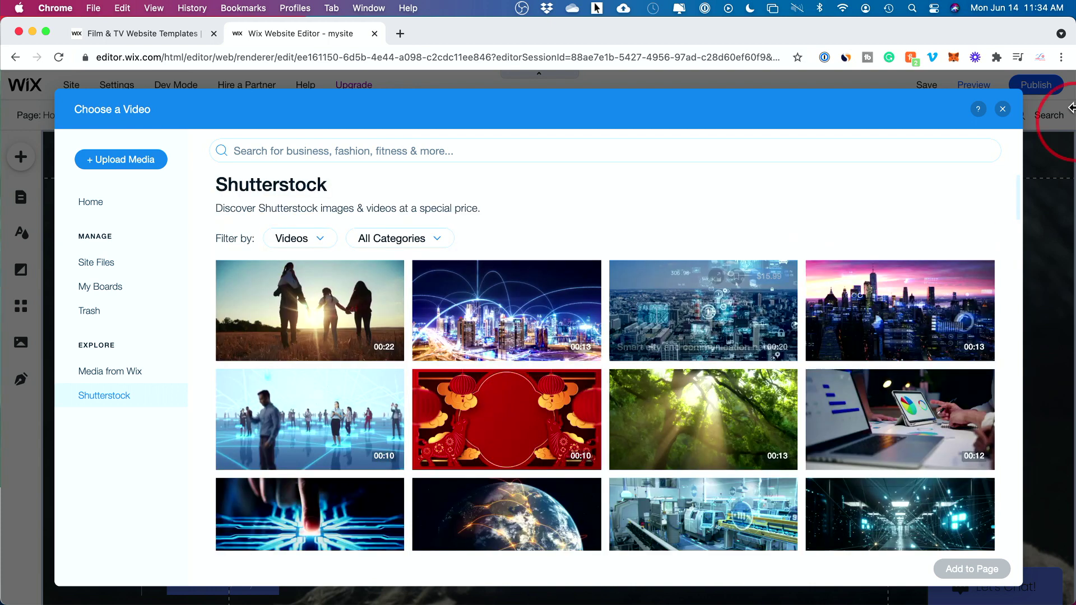
Close the video picker without choosing and delete the video box from the hero
{"action": "left_click", "coordinate": [1003, 110]}
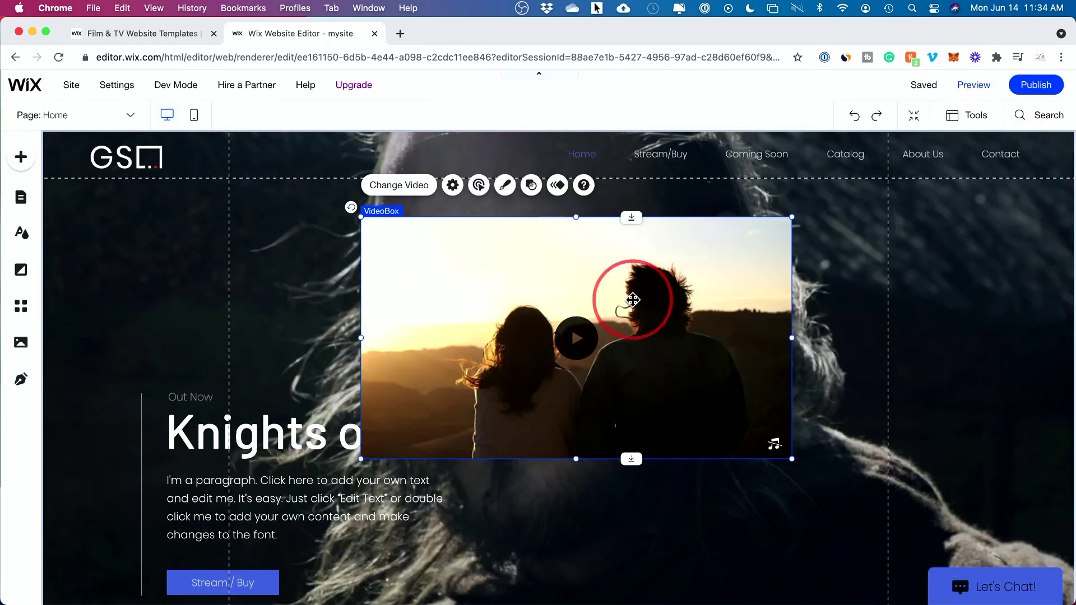
{"action": "left_click_drag", "start_coordinate": [632, 300], "coordinate": [589, 309]}
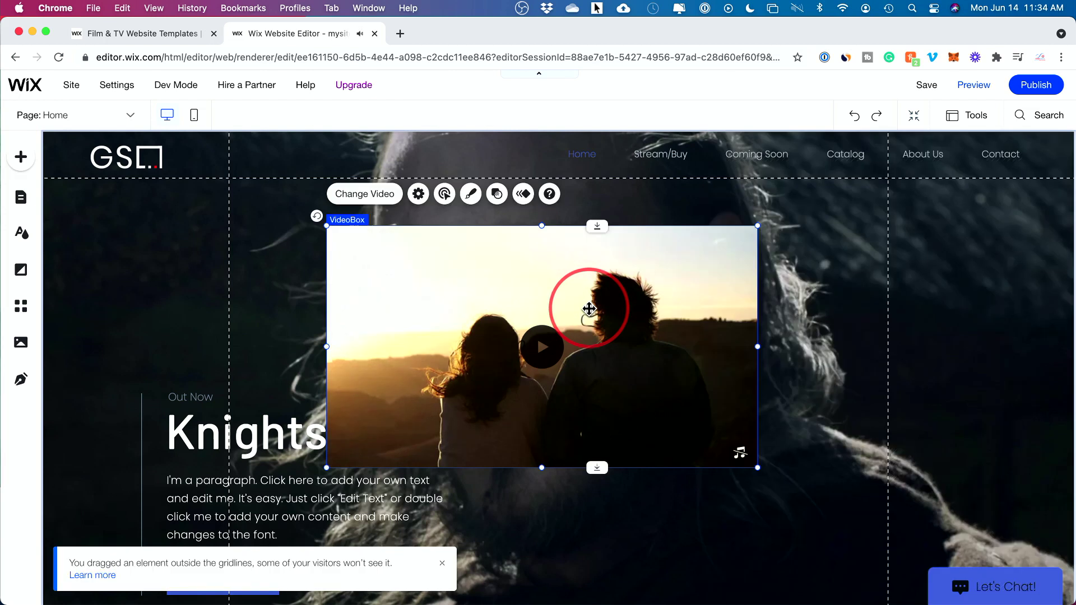
{"action": "key", "text": "Delete"}
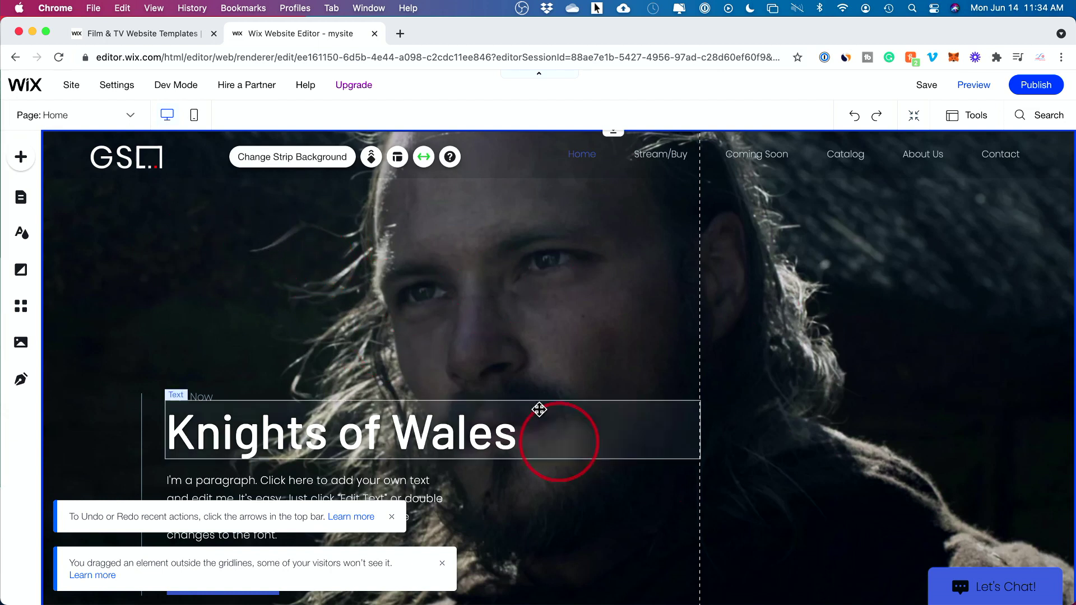
Set the hero strip background to the Romantic Couple video and close the Strip Background panel
{"action": "left_click", "coordinate": [274, 173]}
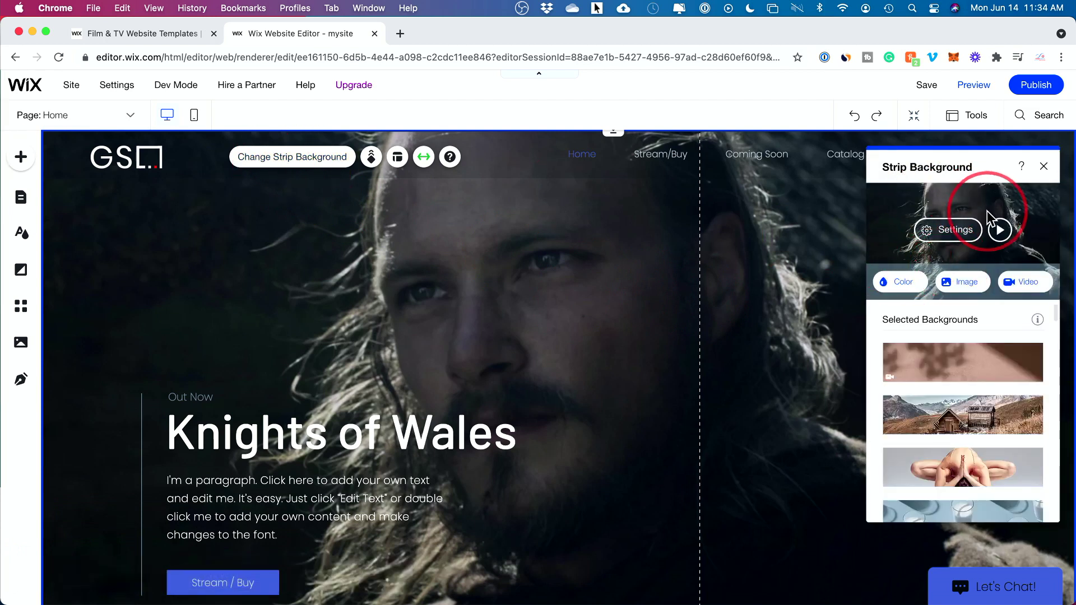
{"action": "left_click", "coordinate": [1024, 287]}
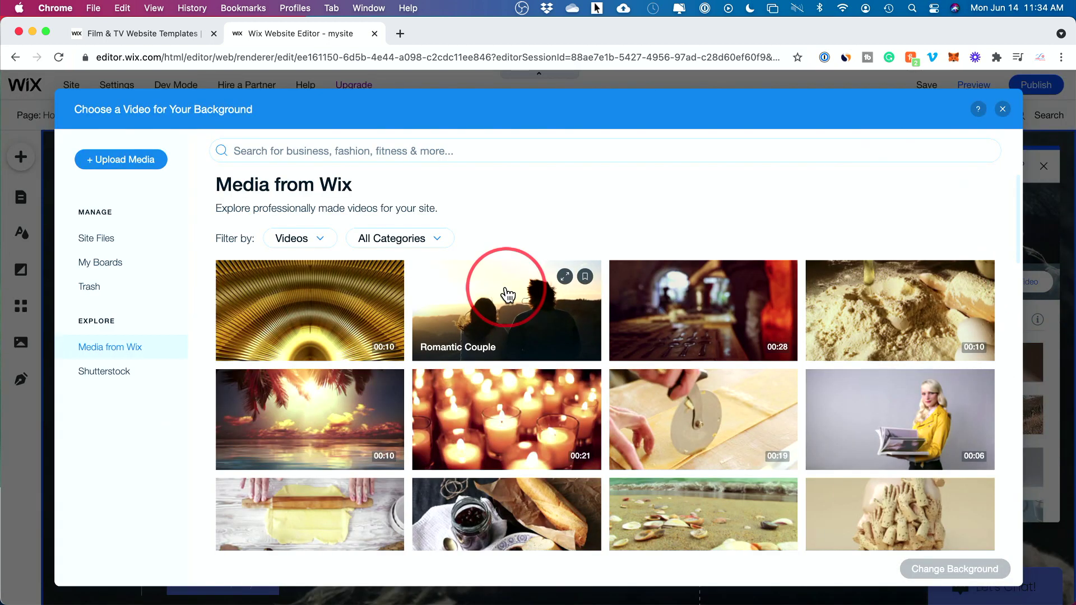
{"action": "scroll", "coordinate": [507, 295], "scroll_direction": "down", "scroll_amount": 3}
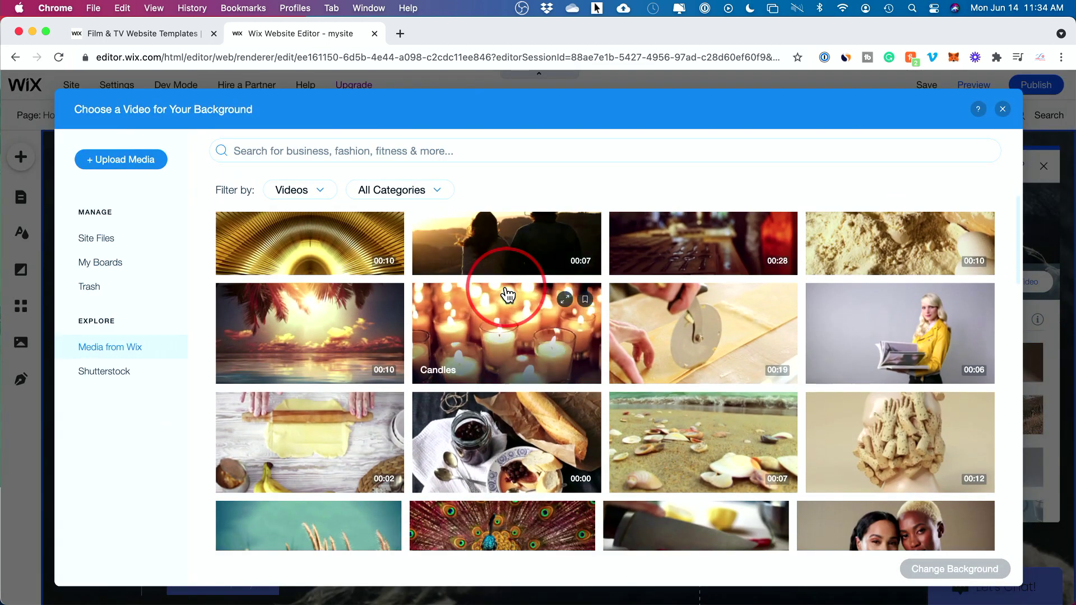
{"action": "scroll", "coordinate": [507, 294], "scroll_direction": "up", "scroll_amount": 3}
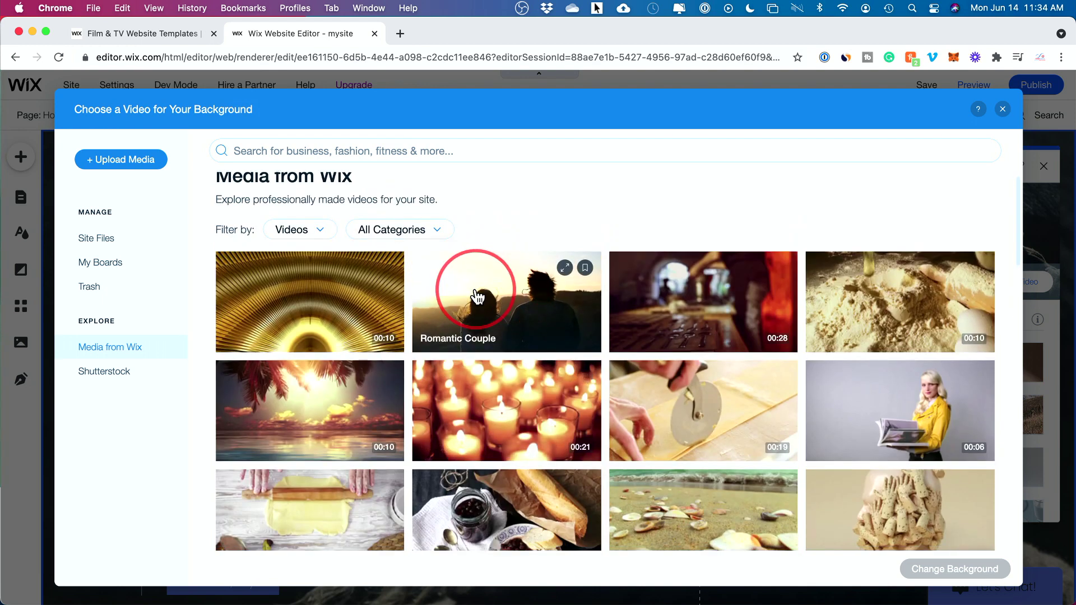
{"action": "left_click", "coordinate": [485, 309]}
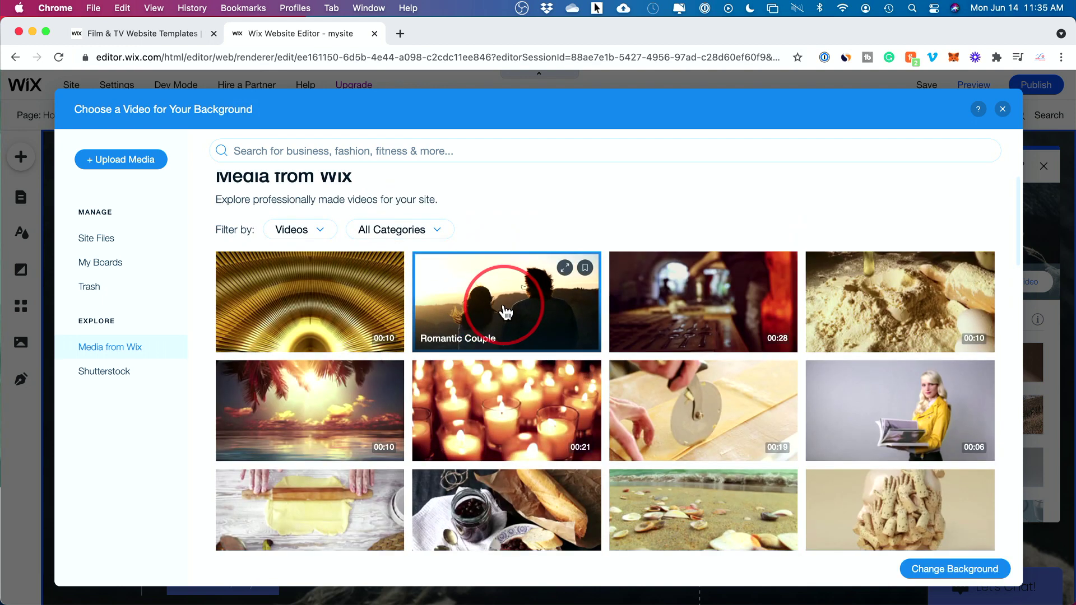
{"action": "left_click", "coordinate": [946, 577]}
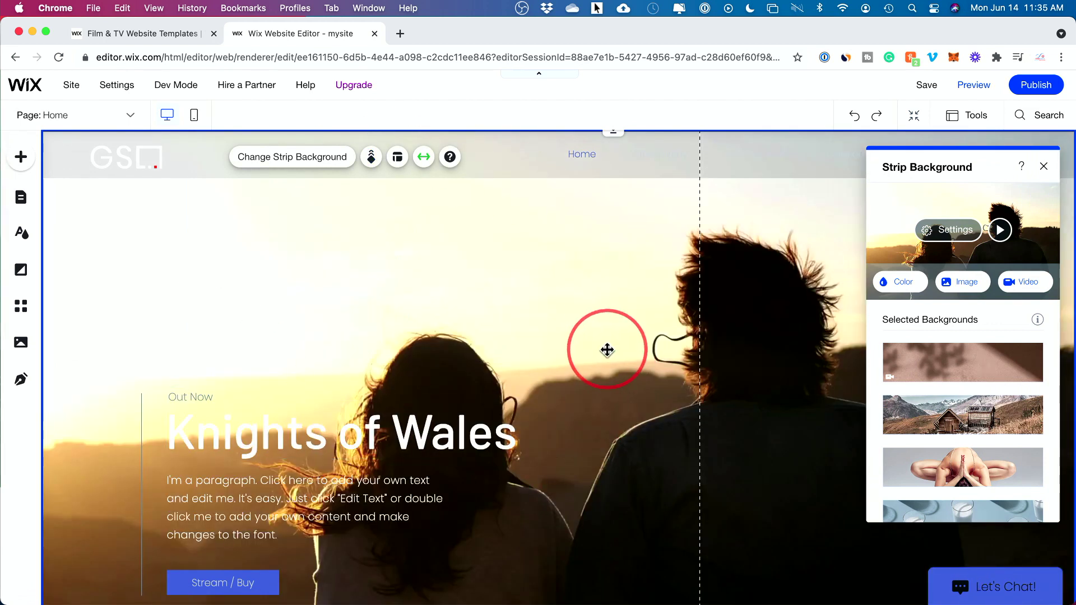
{"action": "scroll", "coordinate": [607, 348], "scroll_direction": "down", "scroll_amount": 3}
{"action": "scroll", "coordinate": [607, 348], "scroll_direction": "up", "scroll_amount": 3}
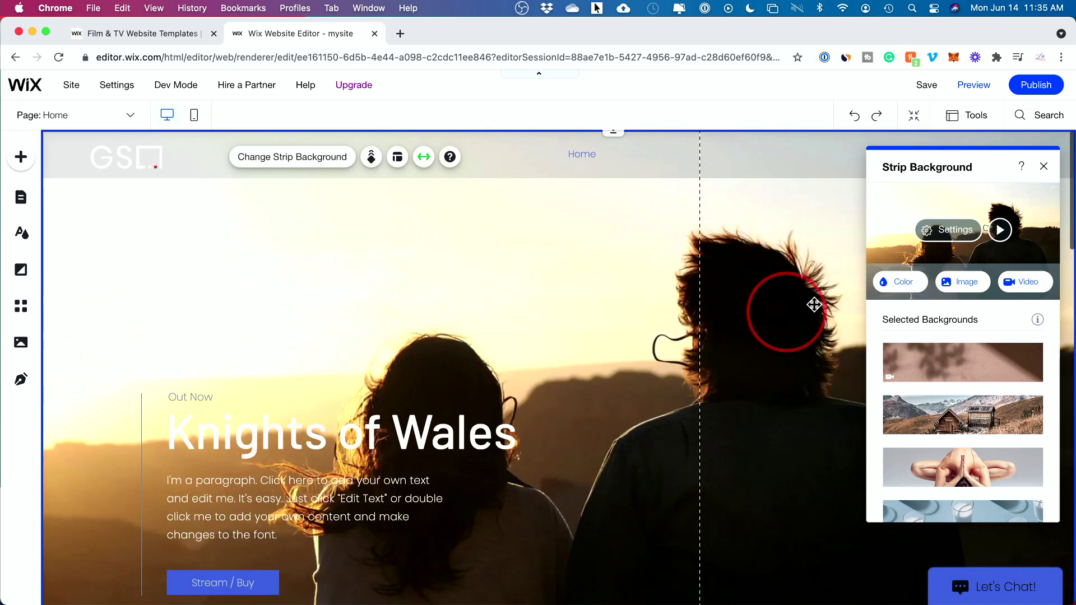
{"action": "left_click", "coordinate": [1043, 166]}
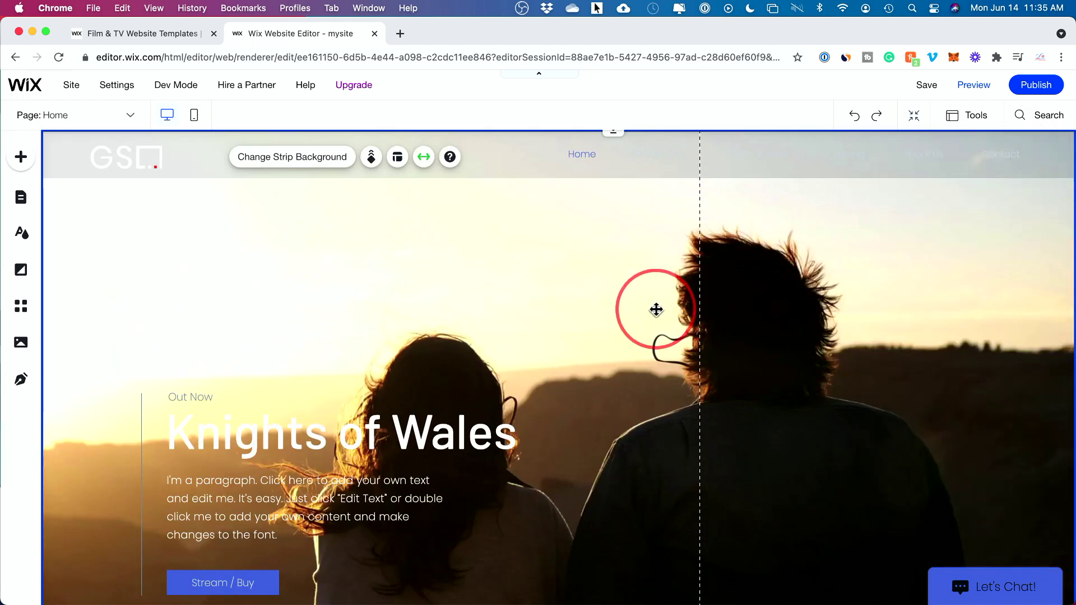
{"action": "left_click", "coordinate": [193, 117]}
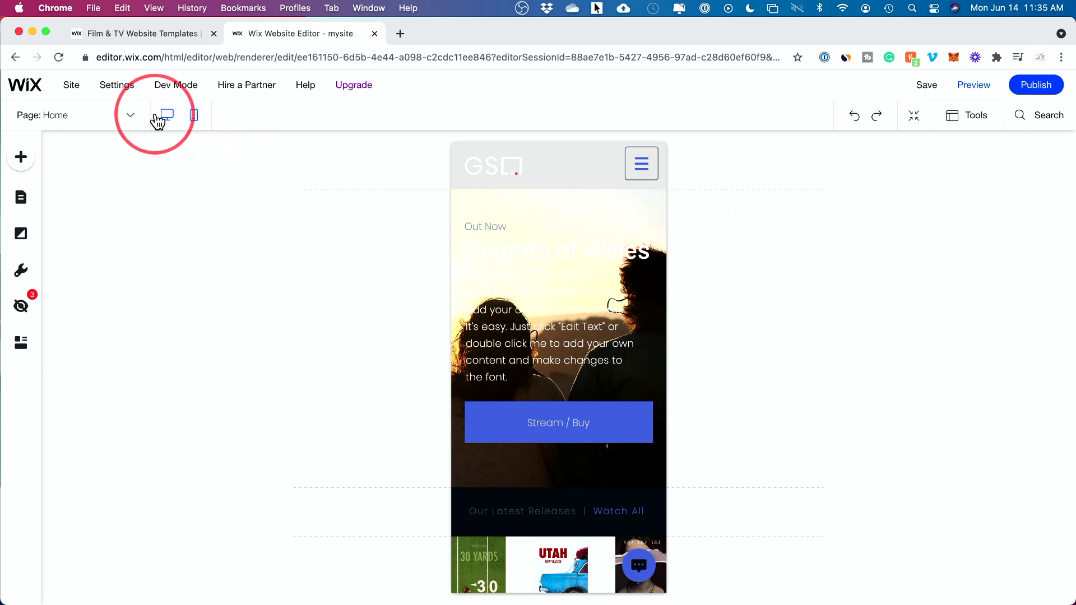
{"action": "left_click", "coordinate": [160, 117]}
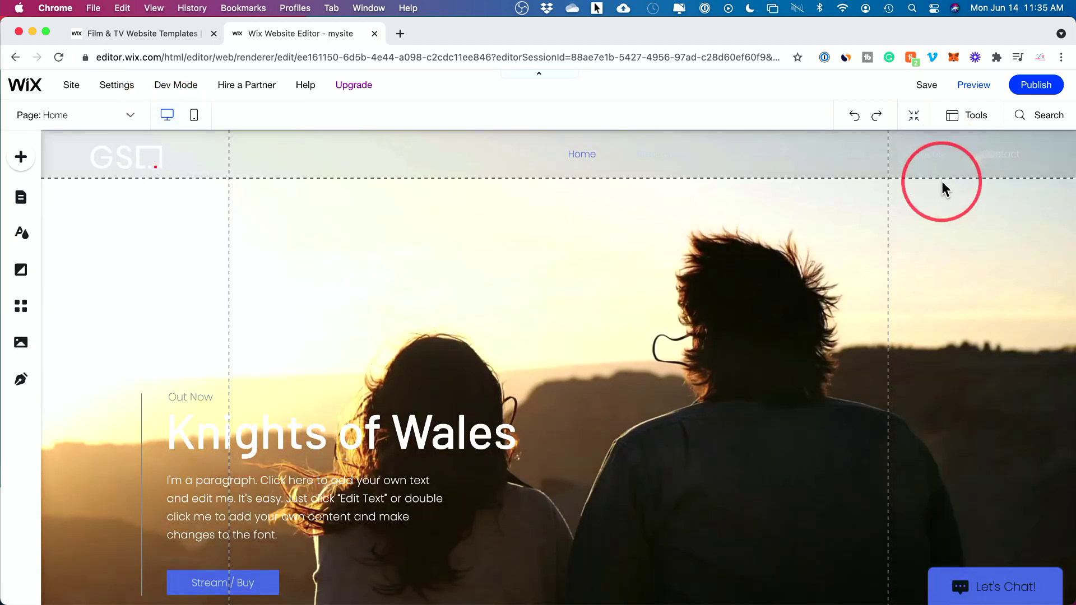
{"action": "scroll", "coordinate": [904, 189], "scroll_direction": "down", "scroll_amount": 2}
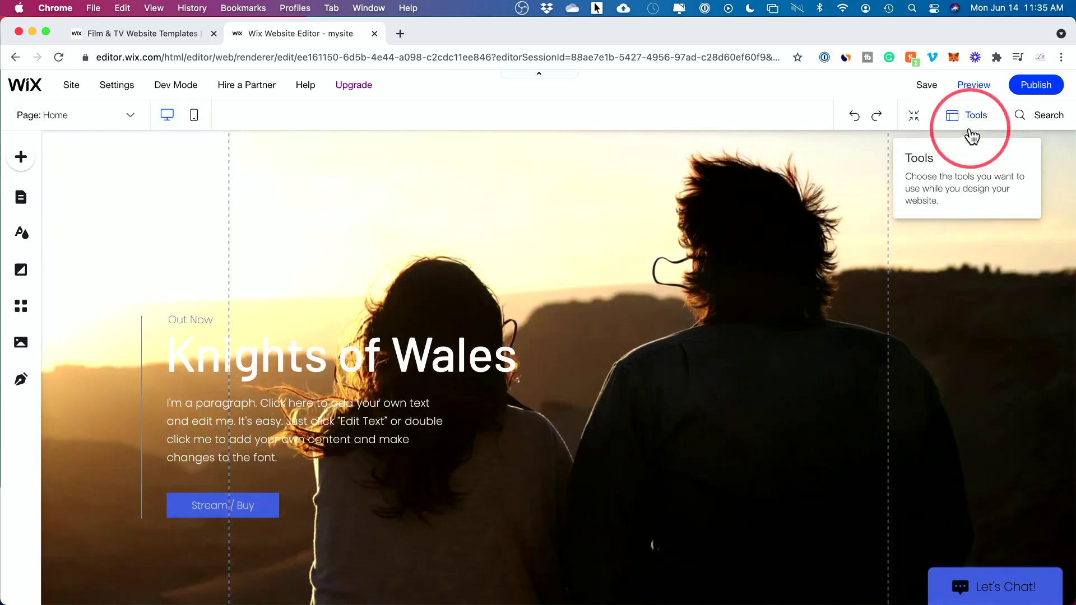
{"action": "left_click", "coordinate": [978, 85]}
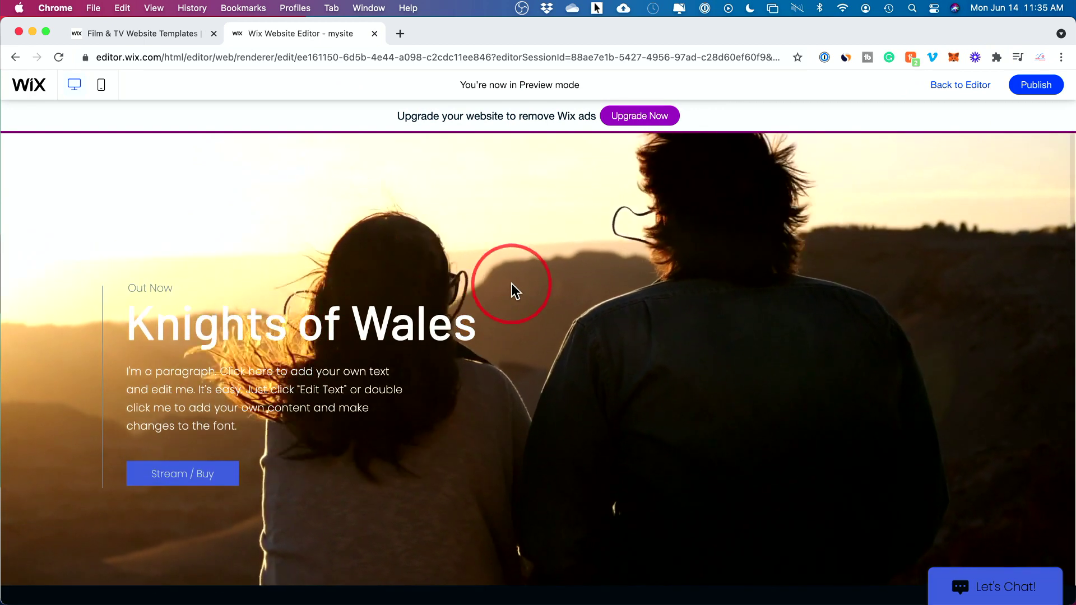
{"action": "scroll", "coordinate": [512, 283], "scroll_direction": "down", "scroll_amount": 6}
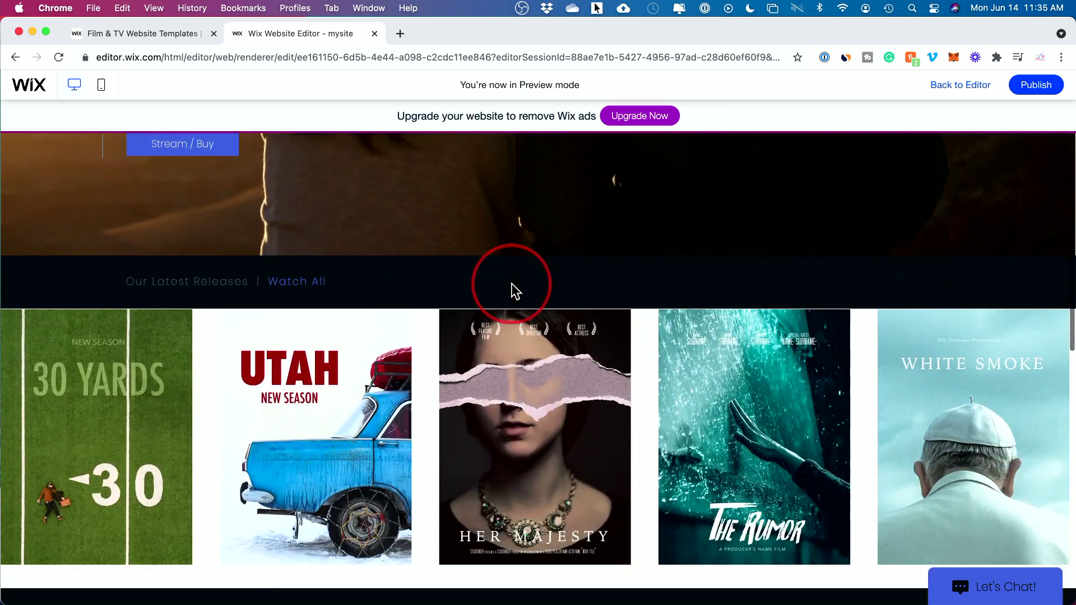
{"action": "scroll", "coordinate": [510, 280], "scroll_direction": "down", "scroll_amount": 3}
{"action": "scroll", "coordinate": [507, 283], "scroll_direction": "up", "scroll_amount": 10}
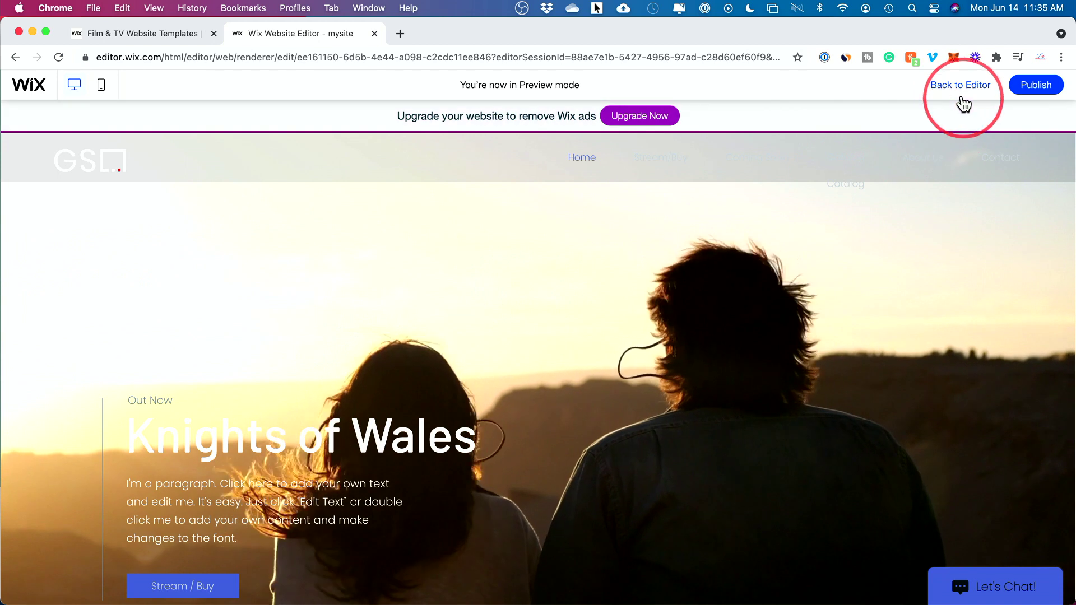
{"action": "left_click", "coordinate": [961, 98]}
Save the site, dismiss the Your Site Is Saved dialog, and select the hero strip
{"action": "mouse_move", "coordinate": [921, 91]}
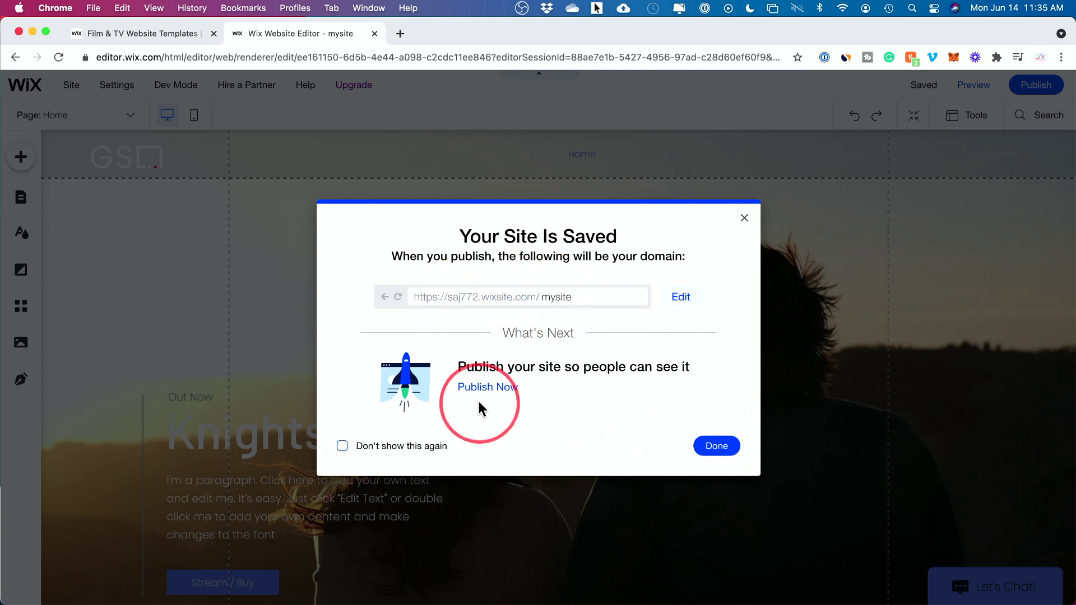
{"action": "left_click", "coordinate": [717, 447]}
{"action": "left_click", "coordinate": [792, 222]}
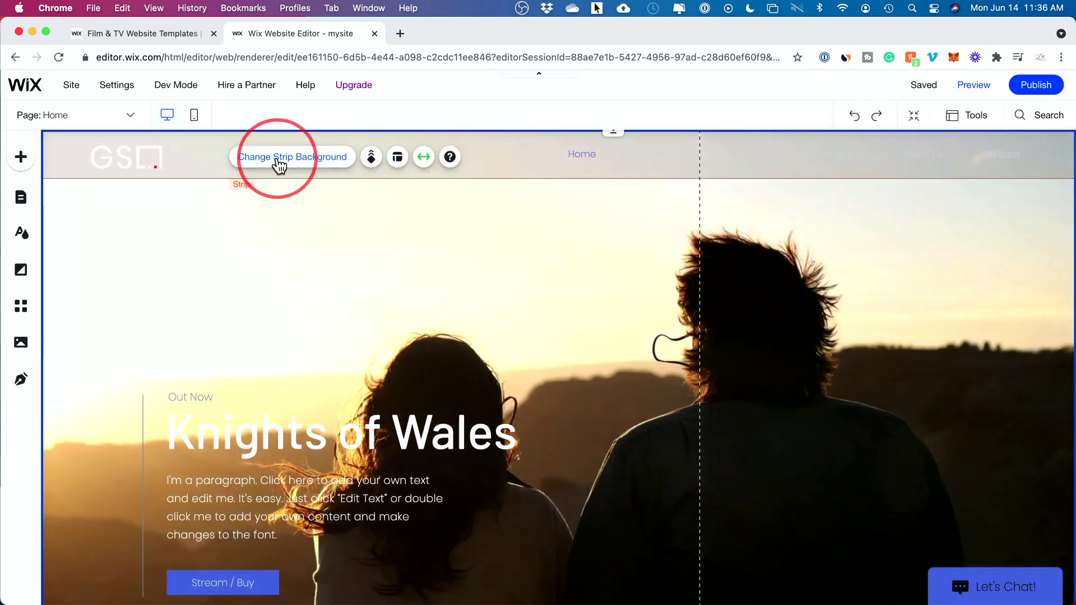
Add a blue colour overlay at 51% opacity to the hero video and preview the site
{"action": "left_click", "coordinate": [278, 163]}
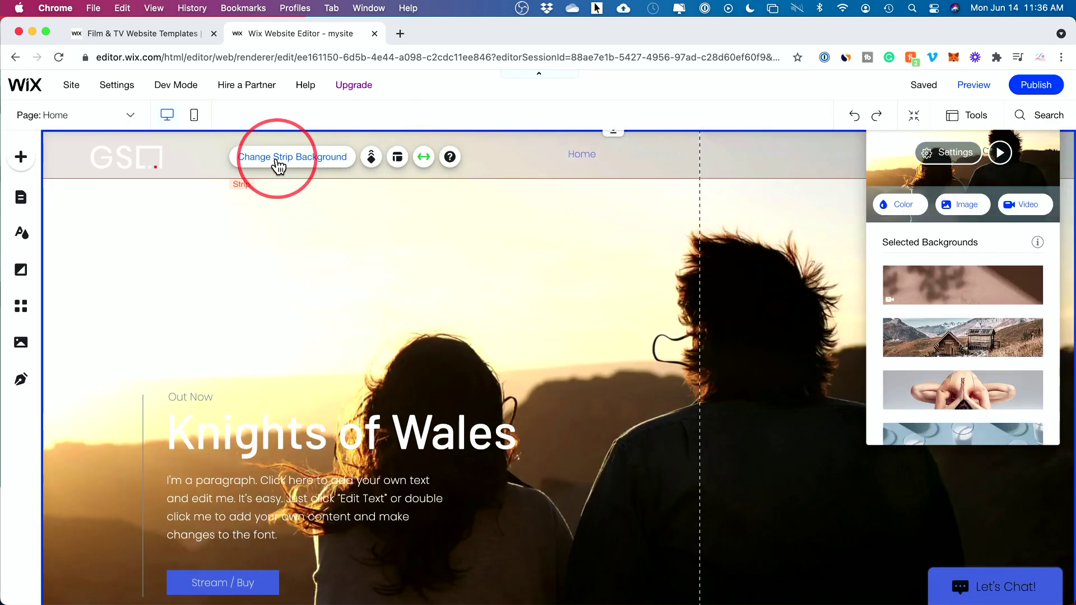
{"action": "left_click", "coordinate": [961, 148]}
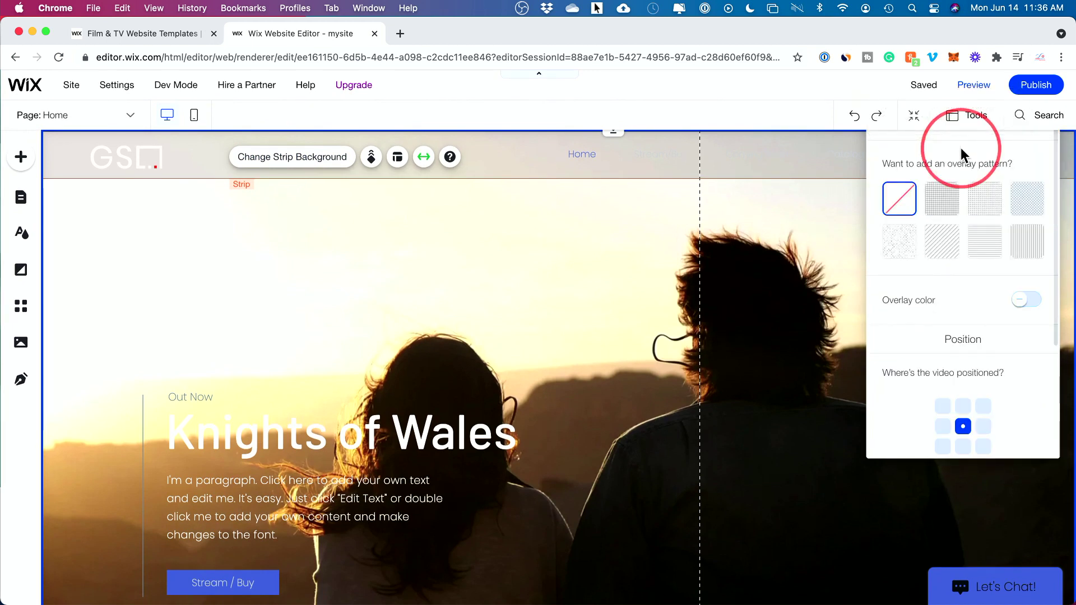
{"action": "scroll", "coordinate": [964, 281], "scroll_direction": "down", "scroll_amount": 1}
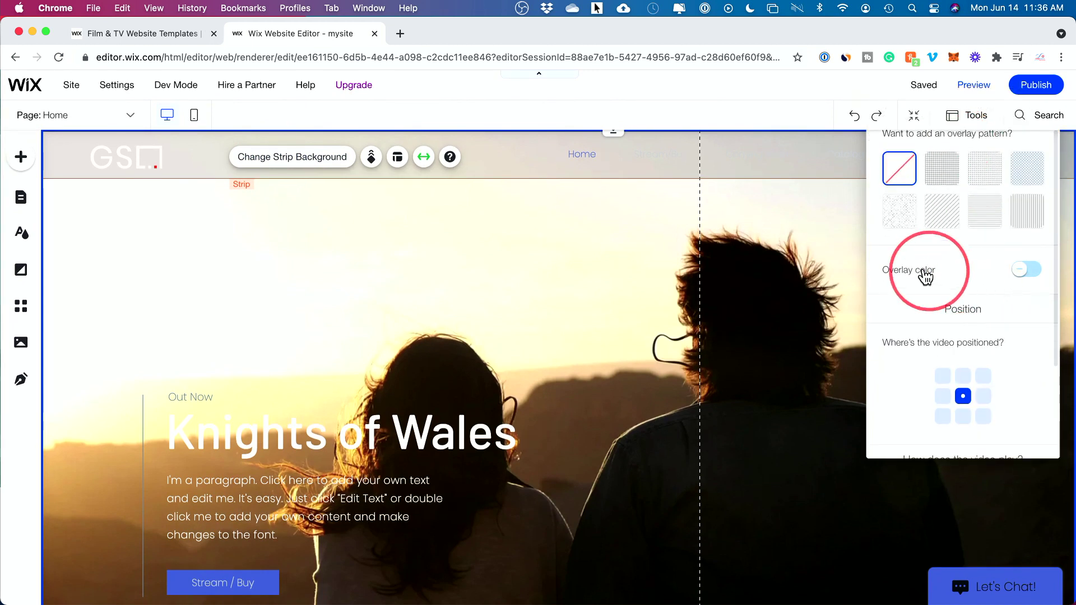
{"action": "left_click", "coordinate": [1023, 272]}
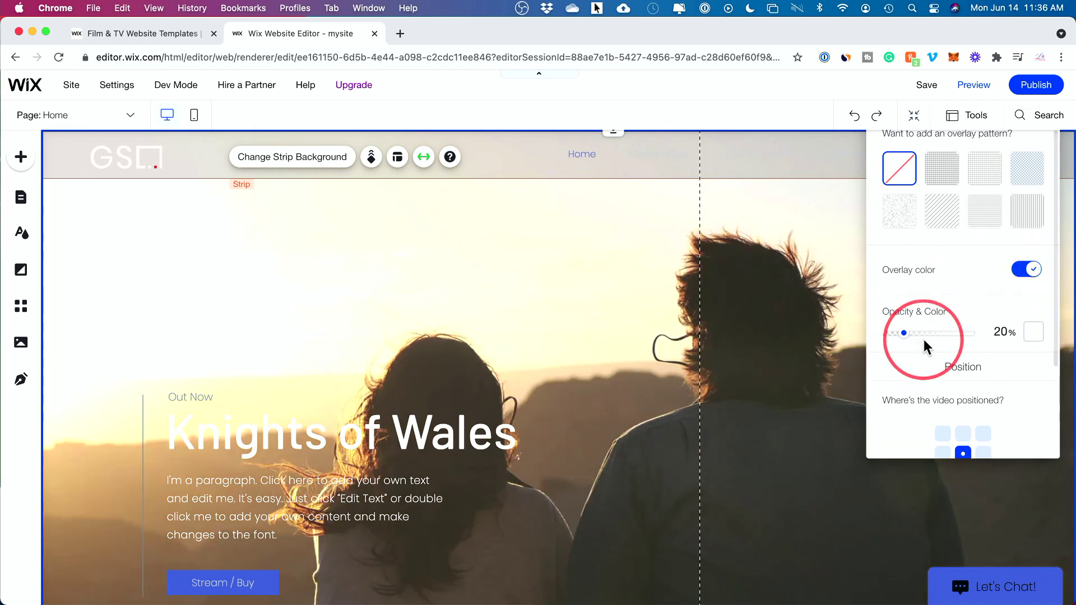
{"action": "left_click_drag", "start_coordinate": [932, 333], "coordinate": [931, 333]}
{"action": "left_click", "coordinate": [1034, 331]}
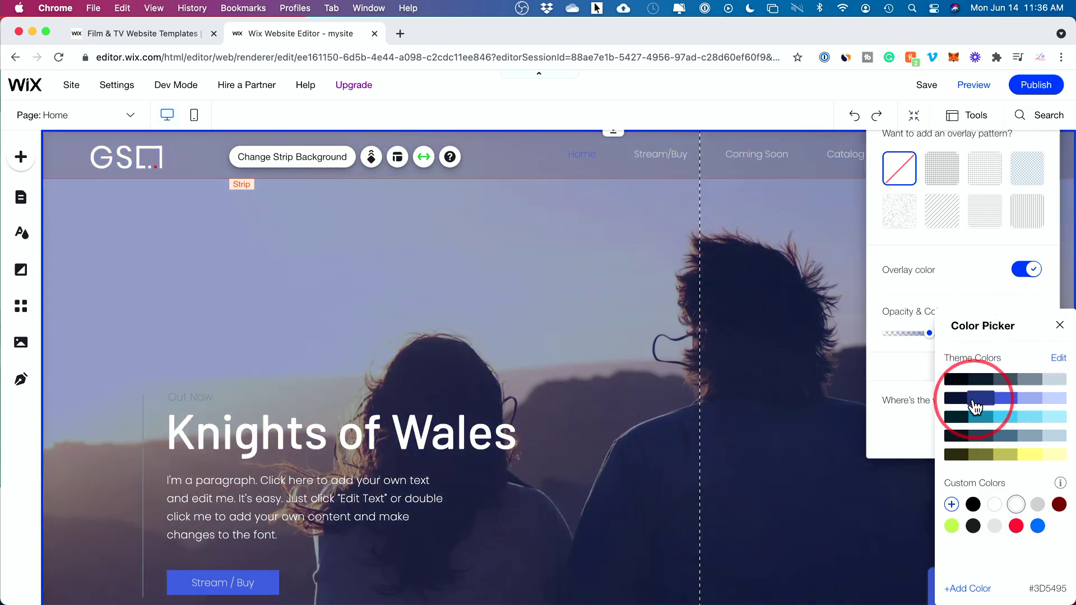
{"action": "left_click", "coordinate": [981, 268]}
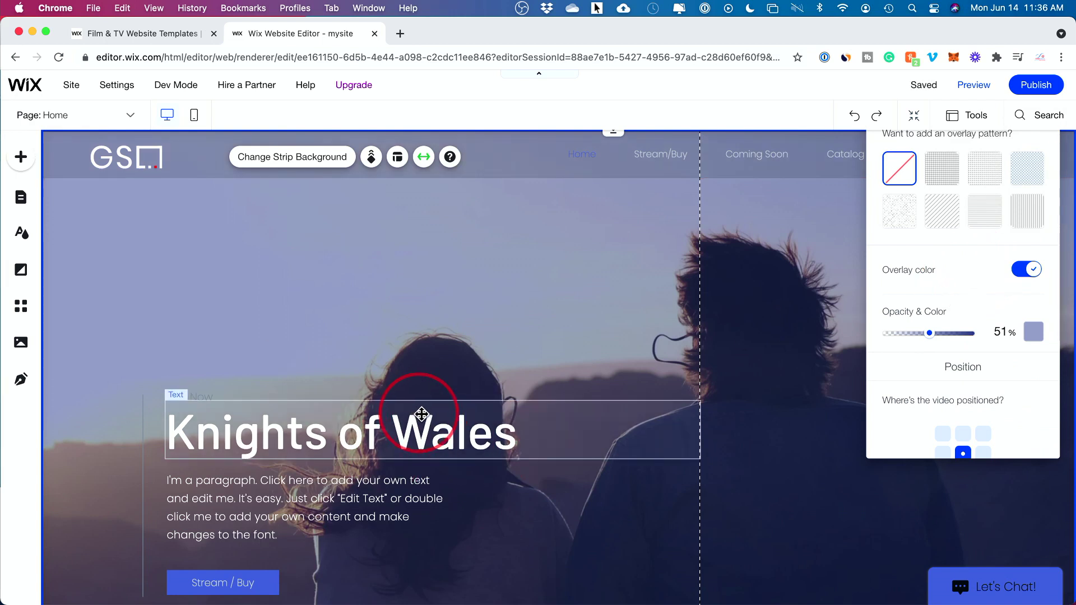
{"action": "left_click", "coordinate": [971, 84]}
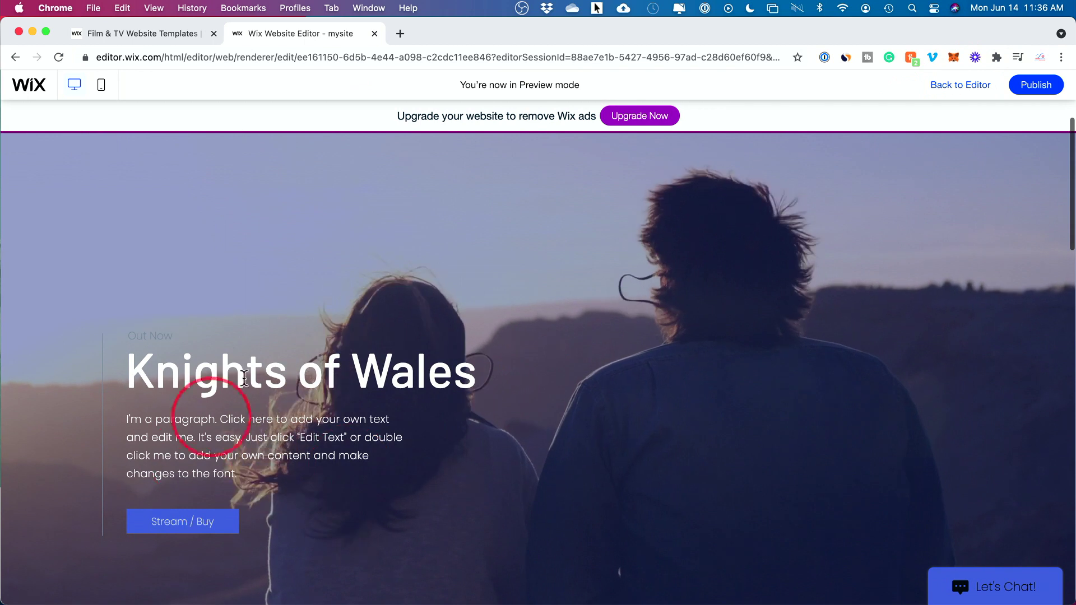
Scroll through the tinted hero in preview, then go back to the editor
{"action": "scroll", "coordinate": [281, 368], "scroll_direction": "up", "scroll_amount": 2}
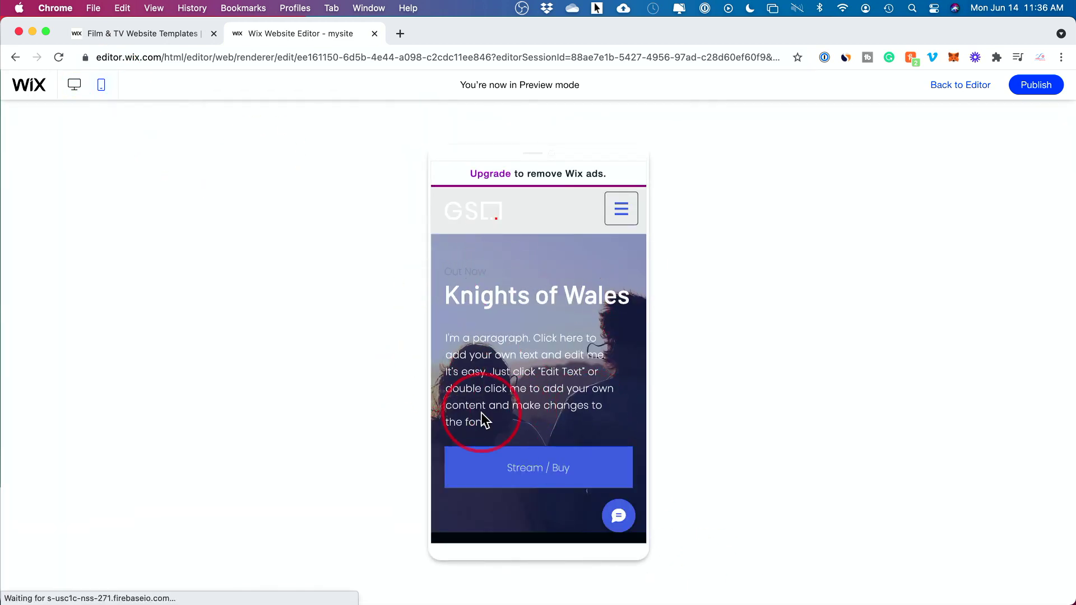
{"action": "left_click", "coordinate": [953, 84]}
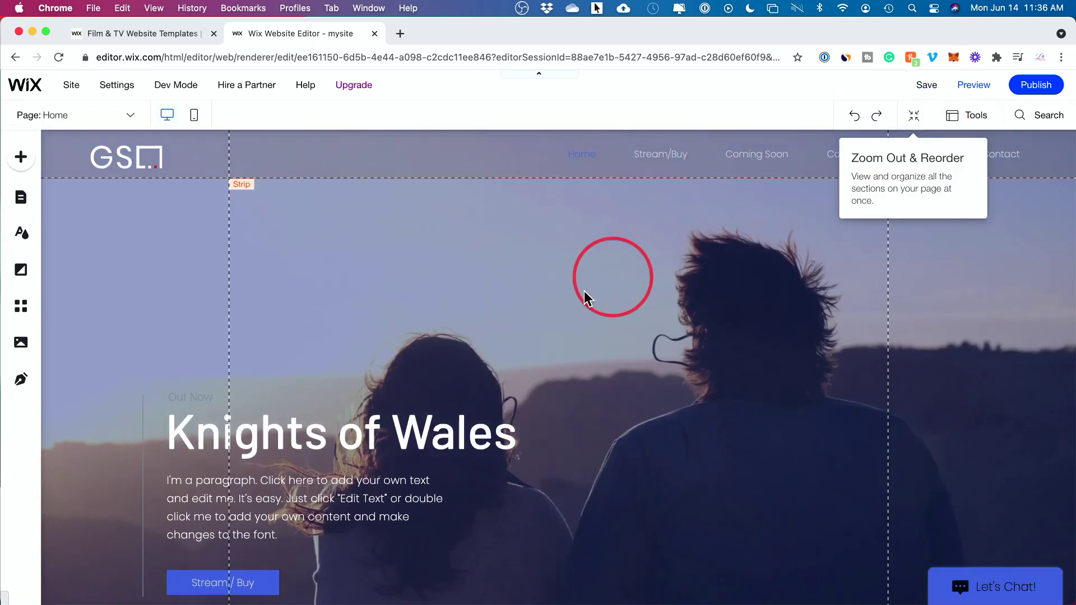
Retitle the Knights of Wales heading 'Welcome to New Slate Films' and widen it to one line
{"action": "scroll", "coordinate": [529, 300], "scroll_direction": "down", "scroll_amount": 5}
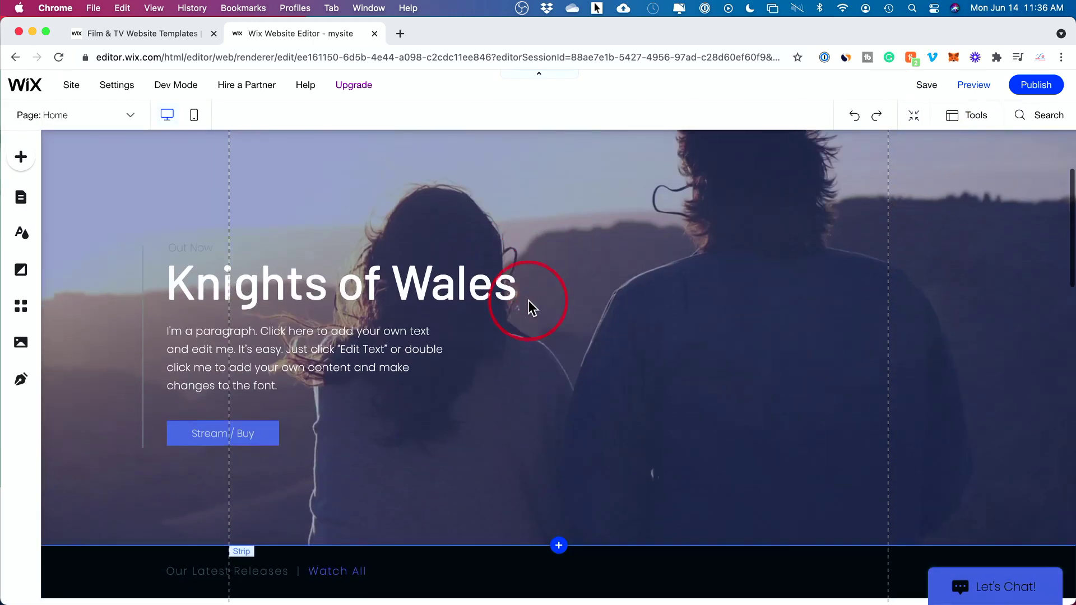
{"action": "scroll", "coordinate": [529, 301], "scroll_direction": "up", "scroll_amount": 2}
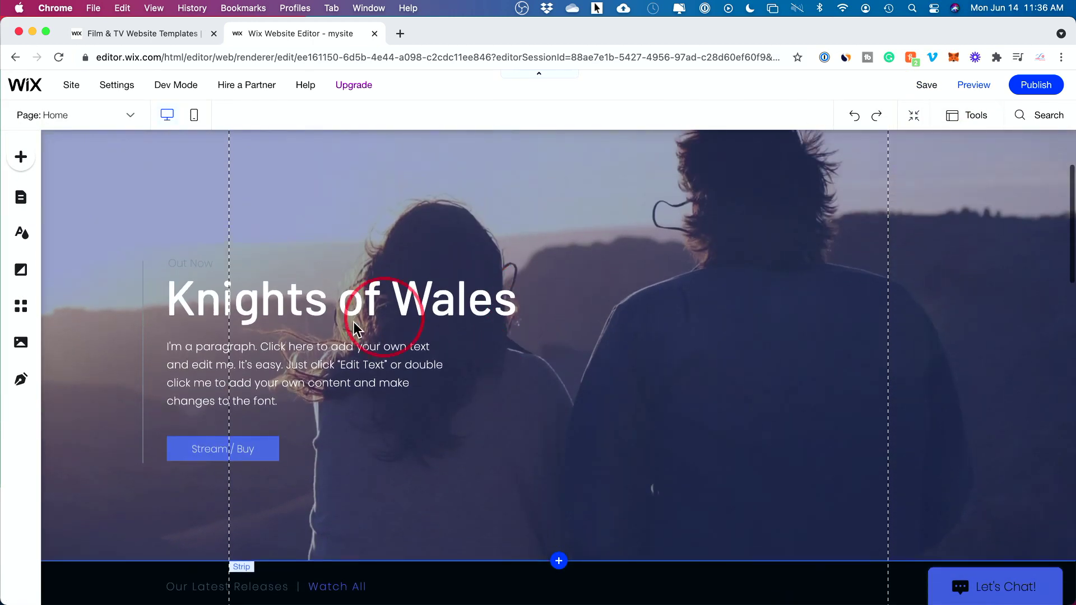
{"action": "left_click", "coordinate": [262, 306]}
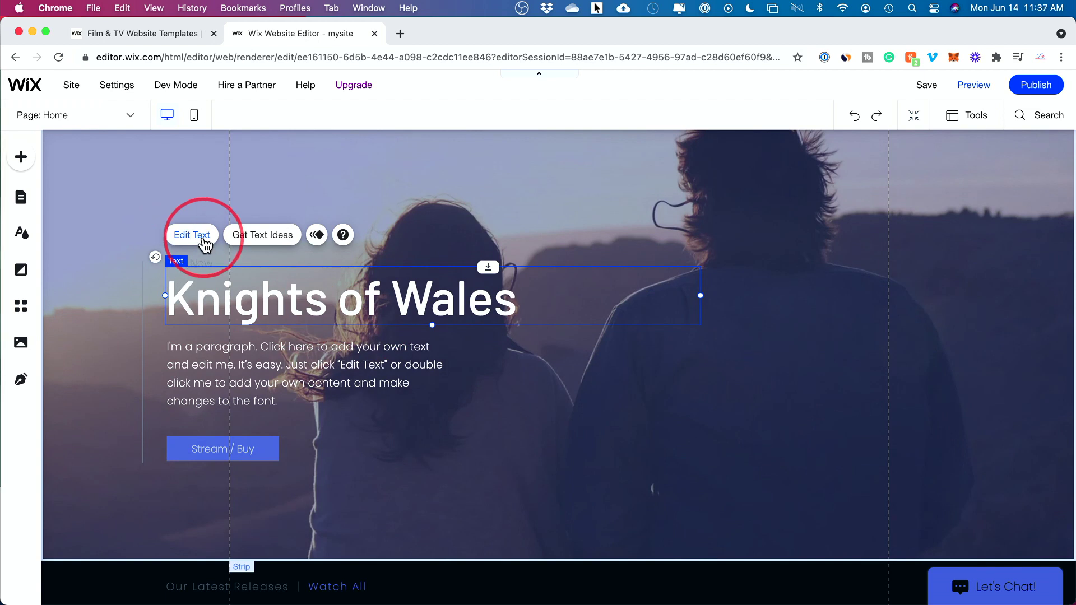
{"action": "left_click", "coordinate": [193, 235]}
{"action": "type", "text": "Welcome to New Slate Films"}
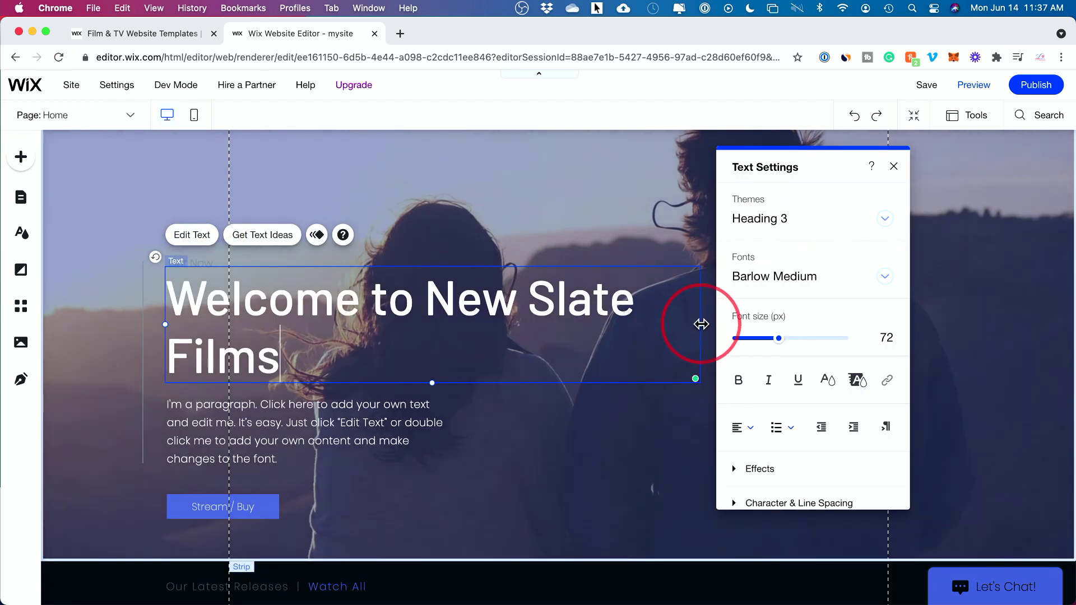
{"action": "left_click_drag", "start_coordinate": [702, 324], "coordinate": [769, 353]}
Move the paragraph and the Stream / Buy button up closer to the heading
{"action": "left_click", "coordinate": [287, 404]}
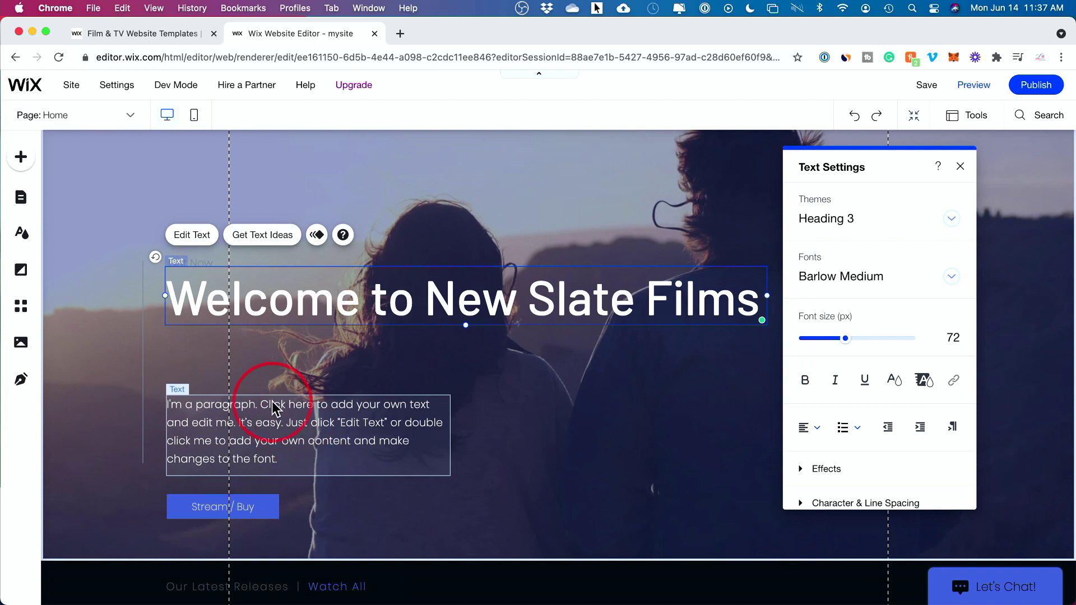
{"action": "left_click_drag", "start_coordinate": [273, 409], "coordinate": [278, 349]}
{"action": "left_click", "coordinate": [244, 506]}
{"action": "left_click_drag", "start_coordinate": [244, 506], "coordinate": [261, 444]}
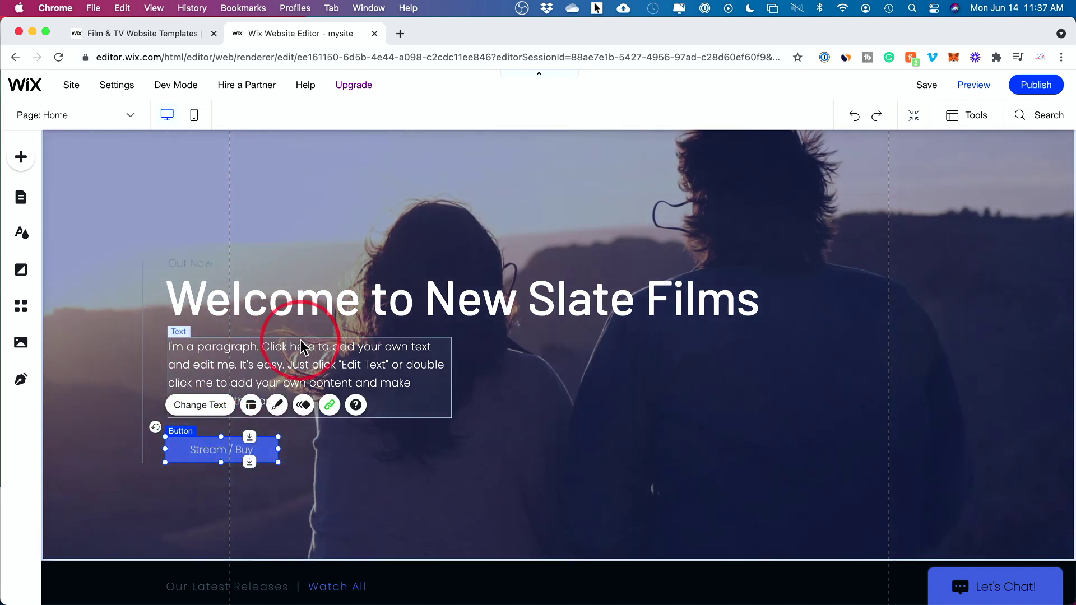
Shorten the paragraph to 'Make your next video us!' and delete the Out Now label
{"action": "left_click", "coordinate": [311, 358]}
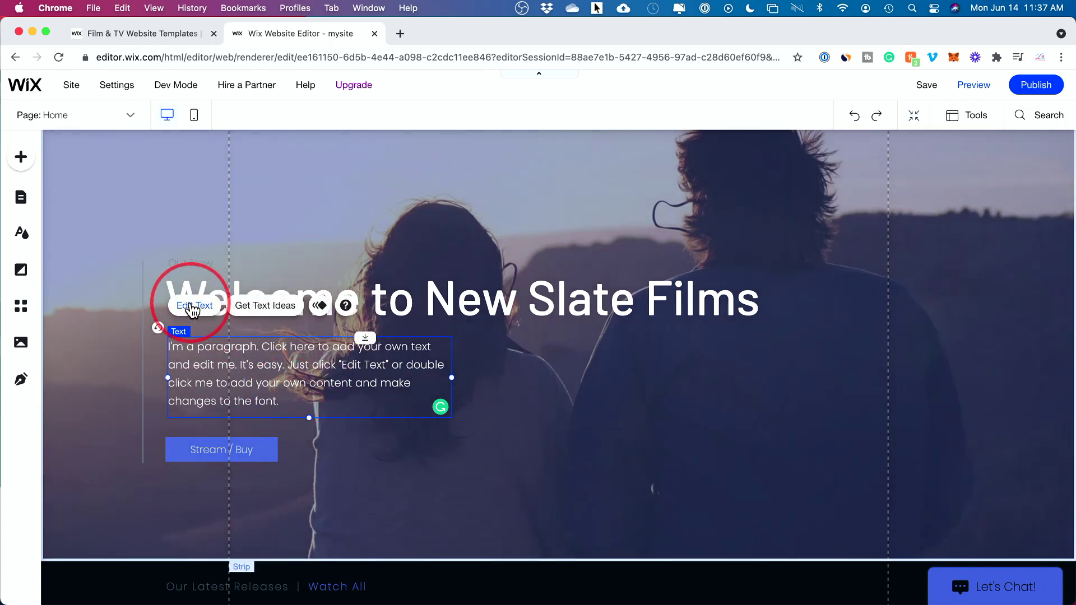
{"action": "left_click", "coordinate": [190, 305]}
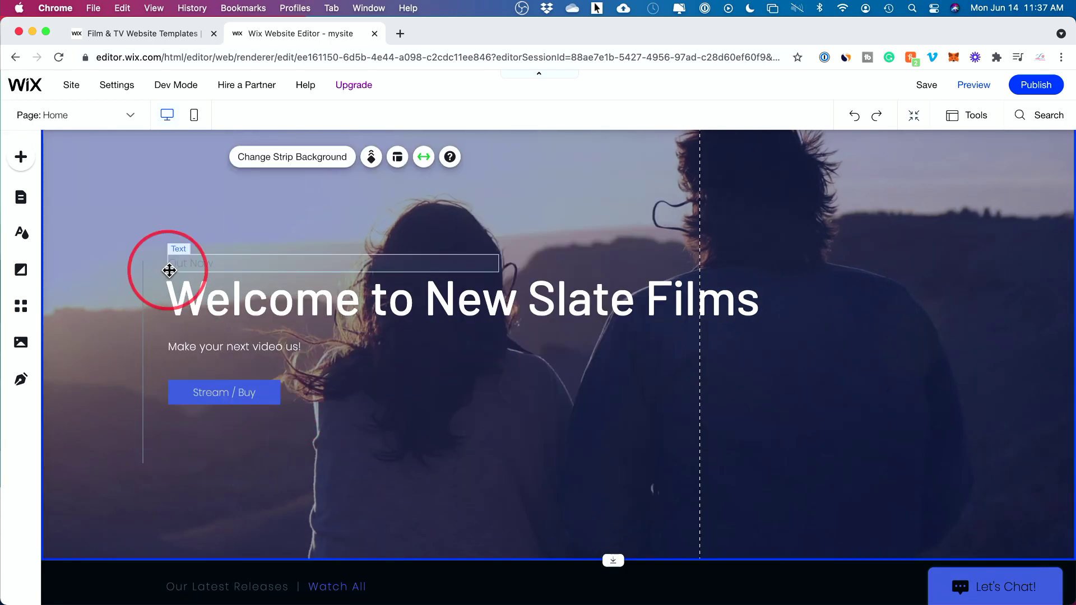
{"action": "left_click", "coordinate": [168, 265]}
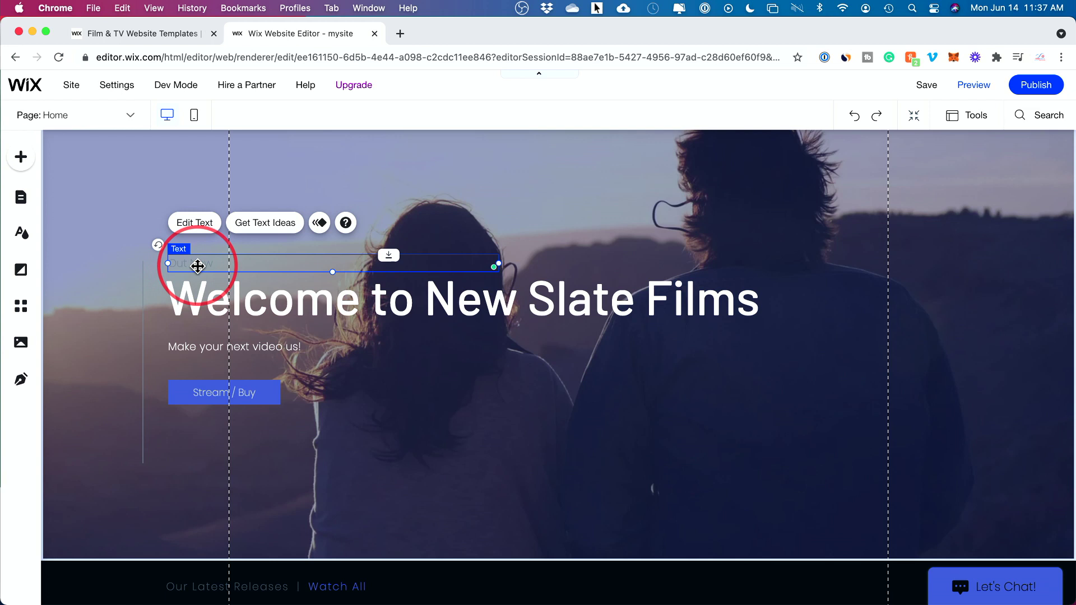
{"action": "key", "text": "Delete"}
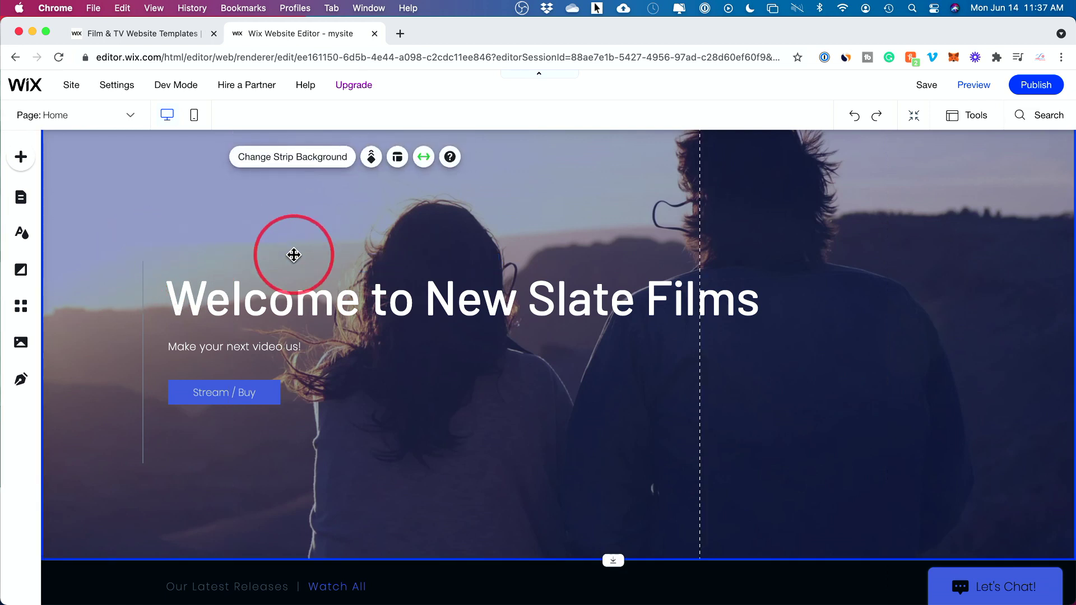
{"action": "left_click", "coordinate": [241, 349]}
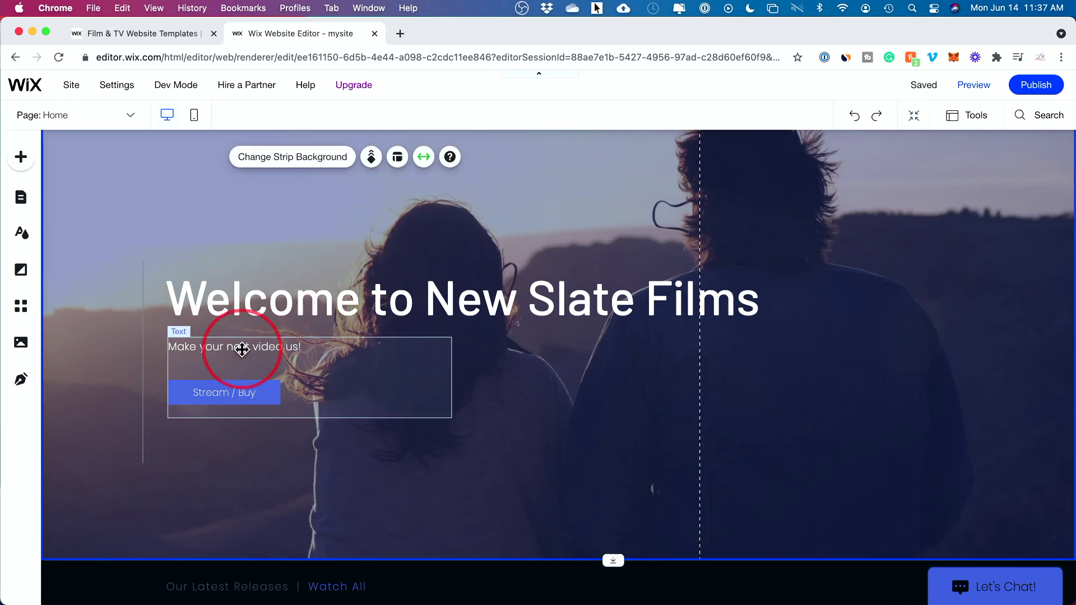
{"action": "left_click", "coordinate": [194, 305]}
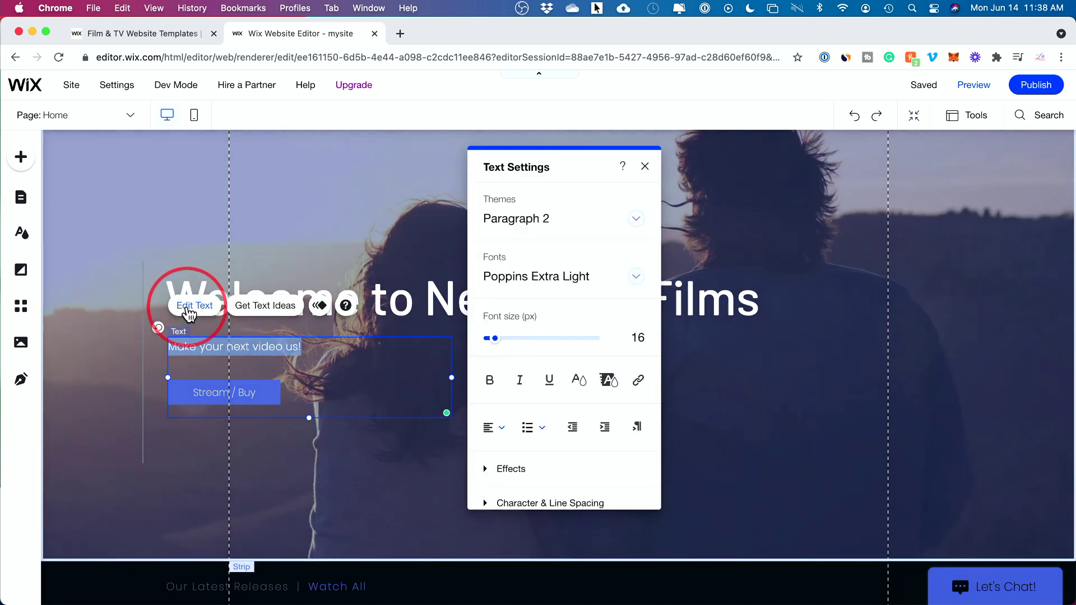
Raise the 'Make your next video us!' tagline font size from 16 to 24 px
{"action": "left_click_drag", "start_coordinate": [496, 342], "coordinate": [501, 343]}
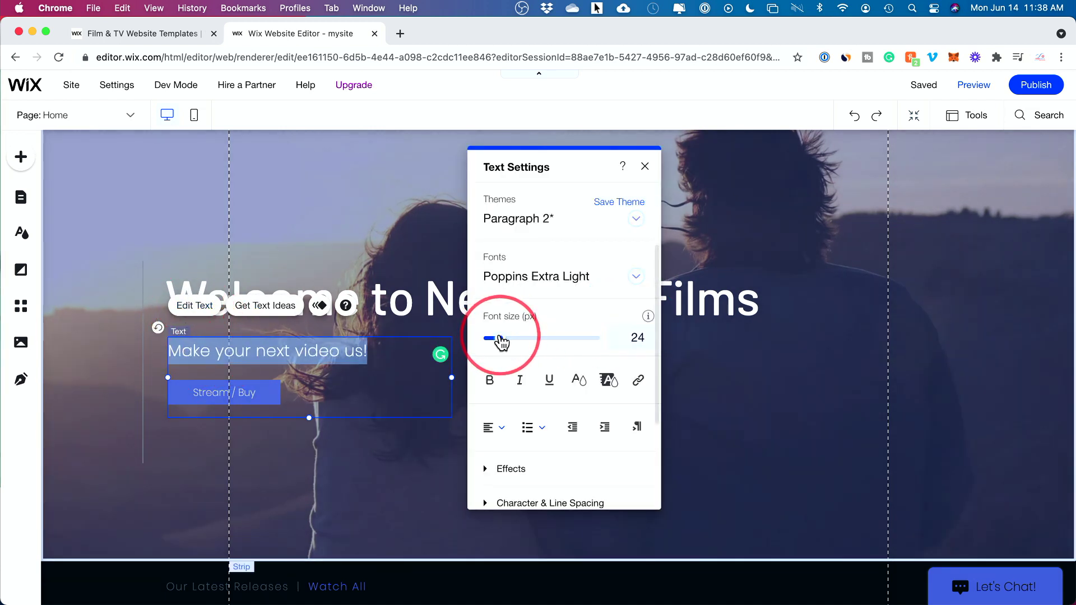
{"action": "scroll", "coordinate": [557, 388], "scroll_direction": "down", "scroll_amount": 3}
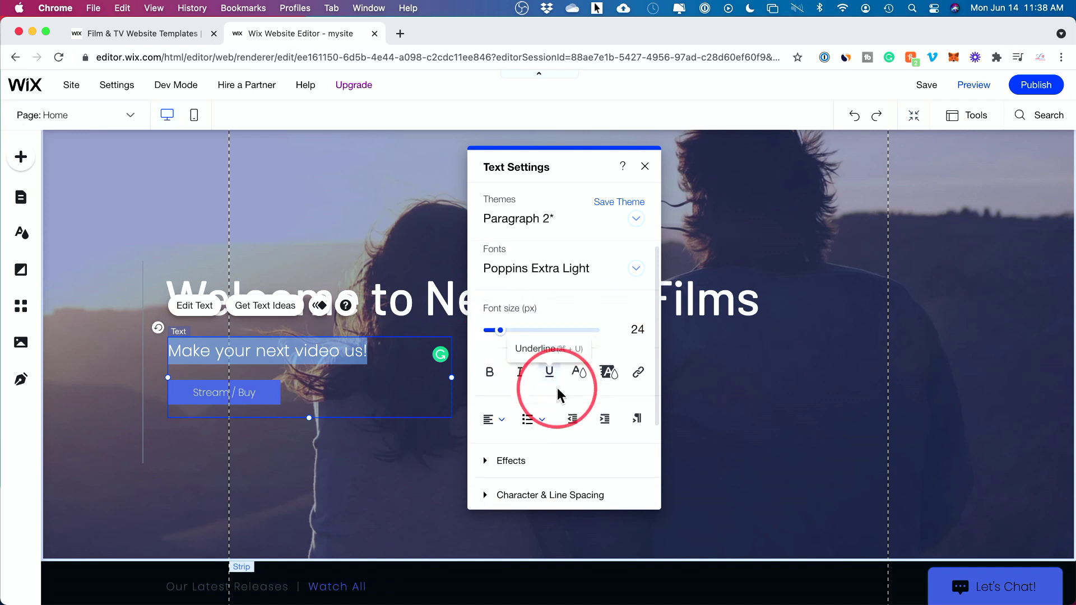
{"action": "scroll", "coordinate": [557, 387], "scroll_direction": "up", "scroll_amount": 3}
{"action": "scroll", "coordinate": [557, 392], "scroll_direction": "down", "scroll_amount": 1}
{"action": "scroll", "coordinate": [558, 395], "scroll_direction": "down", "scroll_amount": 1}
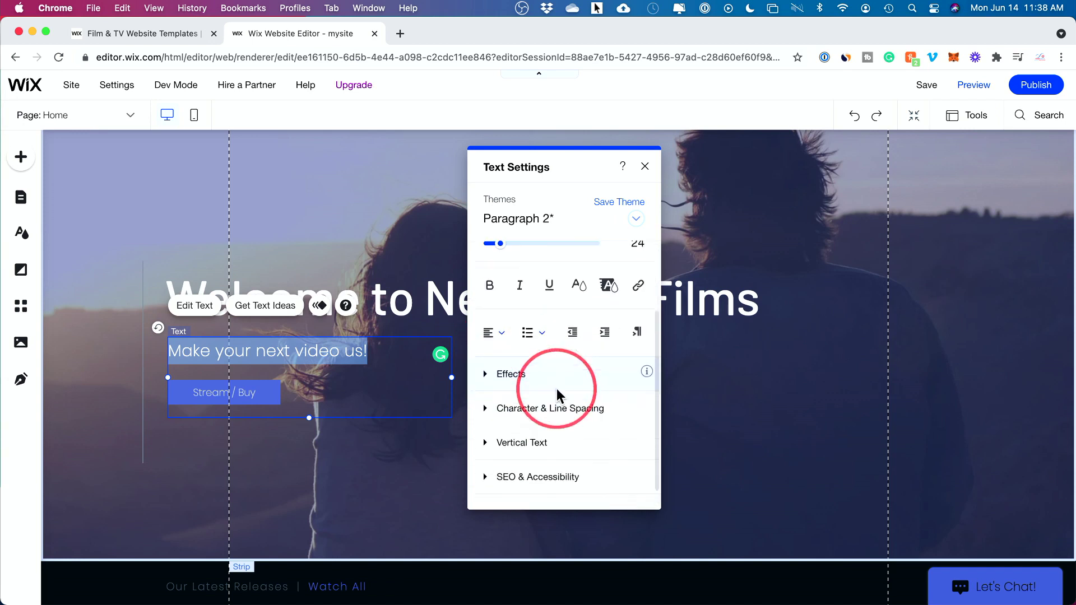
{"action": "scroll", "coordinate": [558, 396], "scroll_direction": "up", "scroll_amount": 3}
{"action": "left_click", "coordinate": [270, 459]}
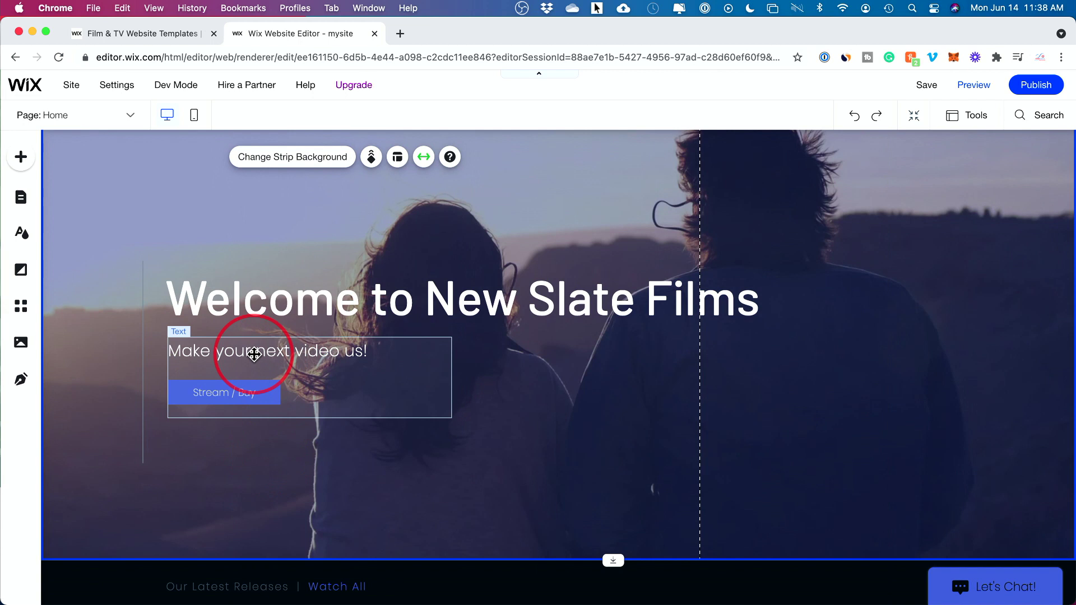
{"action": "left_click", "coordinate": [254, 354]}
Set the 'Welcome to New Slate Films' heading's HTML tag to h1 under SEO & Accessibility
{"action": "left_click", "coordinate": [486, 313]}
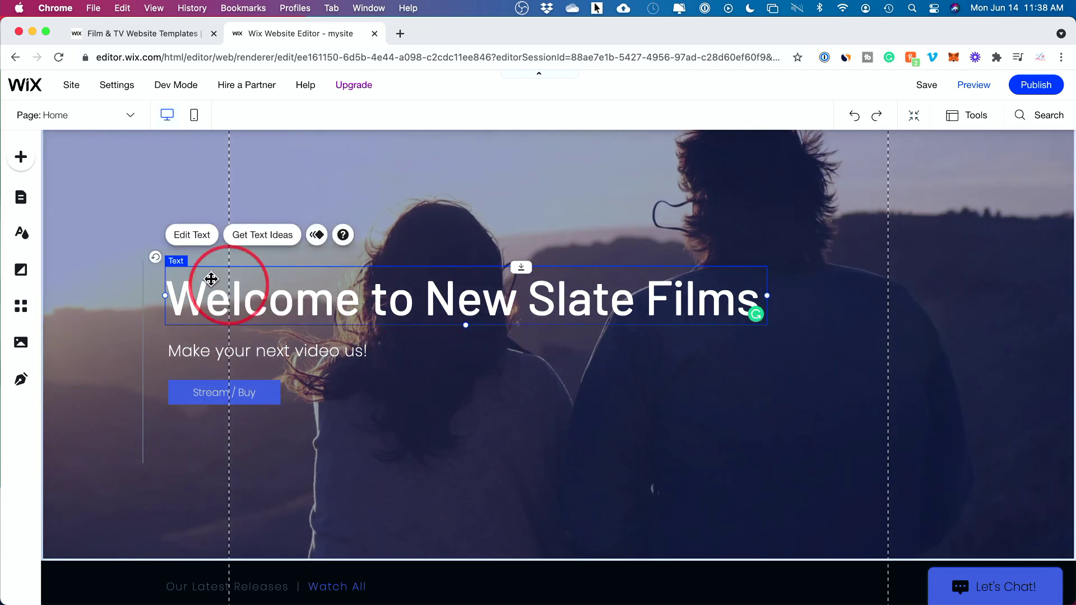
{"action": "left_click", "coordinate": [179, 235]}
{"action": "scroll", "coordinate": [857, 426], "scroll_direction": "down", "scroll_amount": 2}
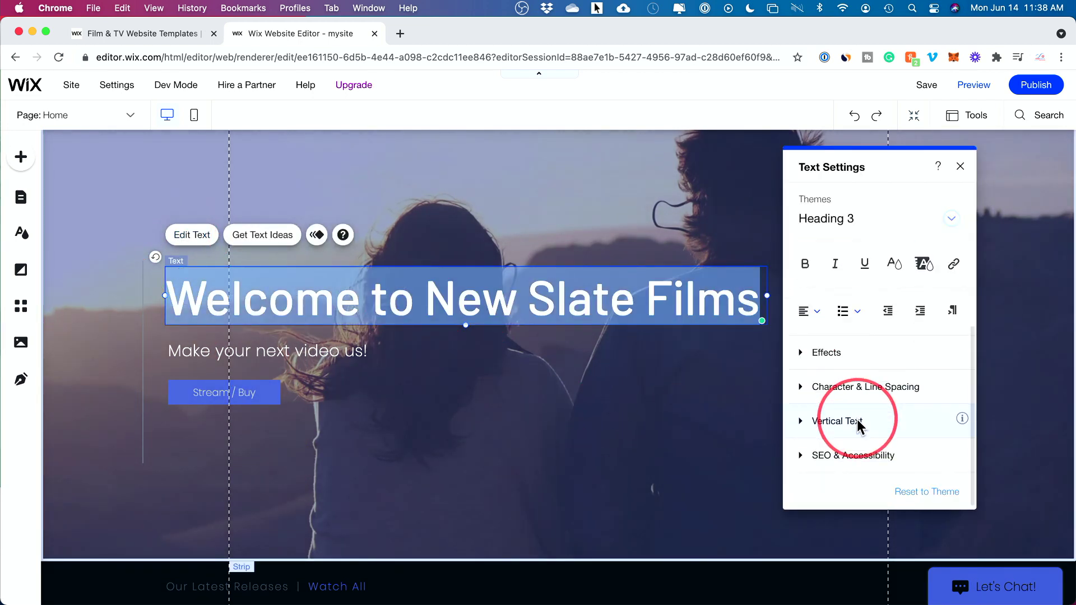
{"action": "left_click", "coordinate": [802, 449]}
{"action": "scroll", "coordinate": [852, 460], "scroll_direction": "down", "scroll_amount": 1}
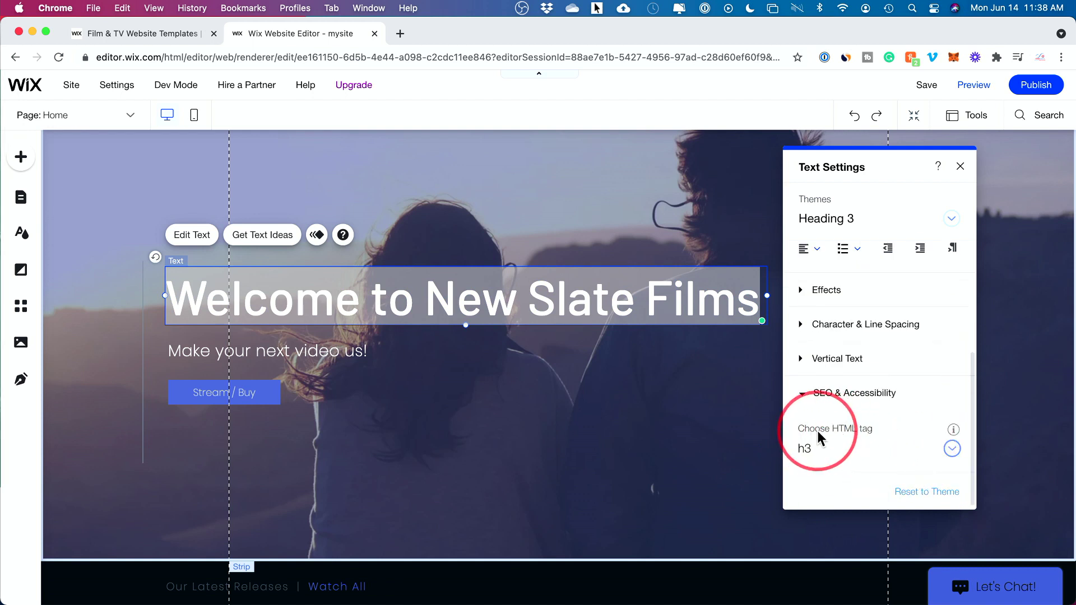
{"action": "left_click", "coordinate": [952, 448]}
{"action": "left_click", "coordinate": [853, 408]}
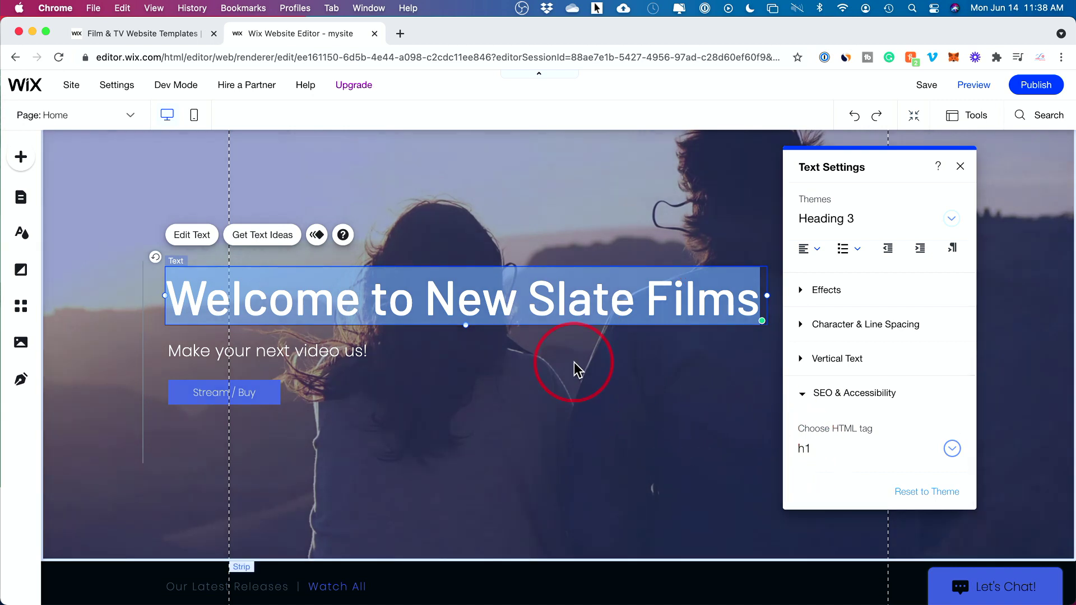
{"action": "left_click", "coordinate": [574, 363]}
{"action": "left_click", "coordinate": [414, 307]}
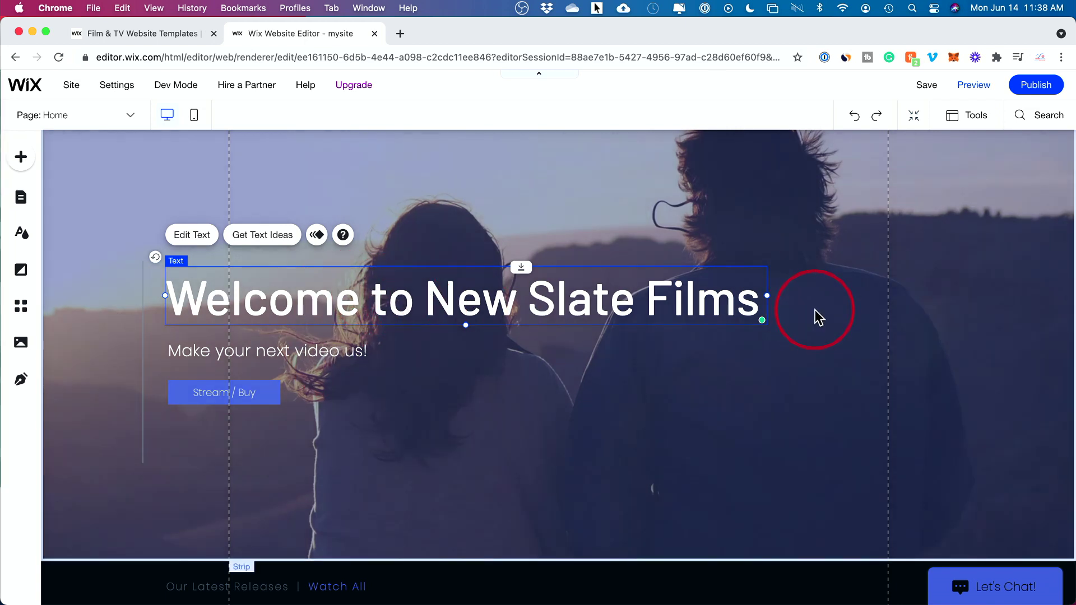
{"action": "left_click", "coordinate": [224, 393]}
Relabel the hero button 'Contact Us' and keep its link to the Stream/Buy page
{"action": "left_click", "coordinate": [203, 348]}
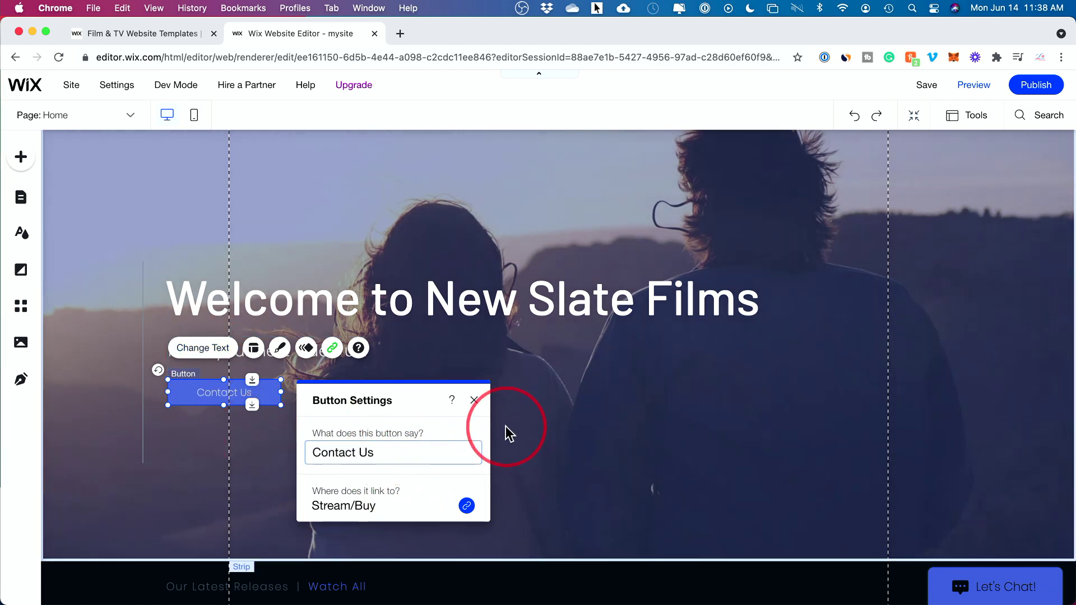
{"action": "key", "text": "super+l"}
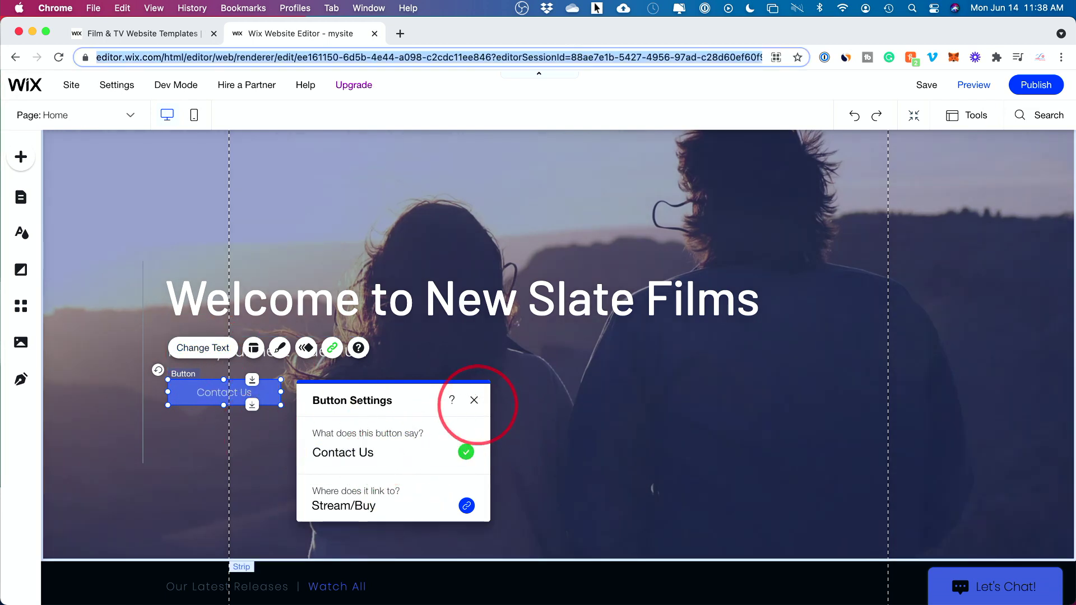
{"action": "left_click", "coordinate": [466, 507]}
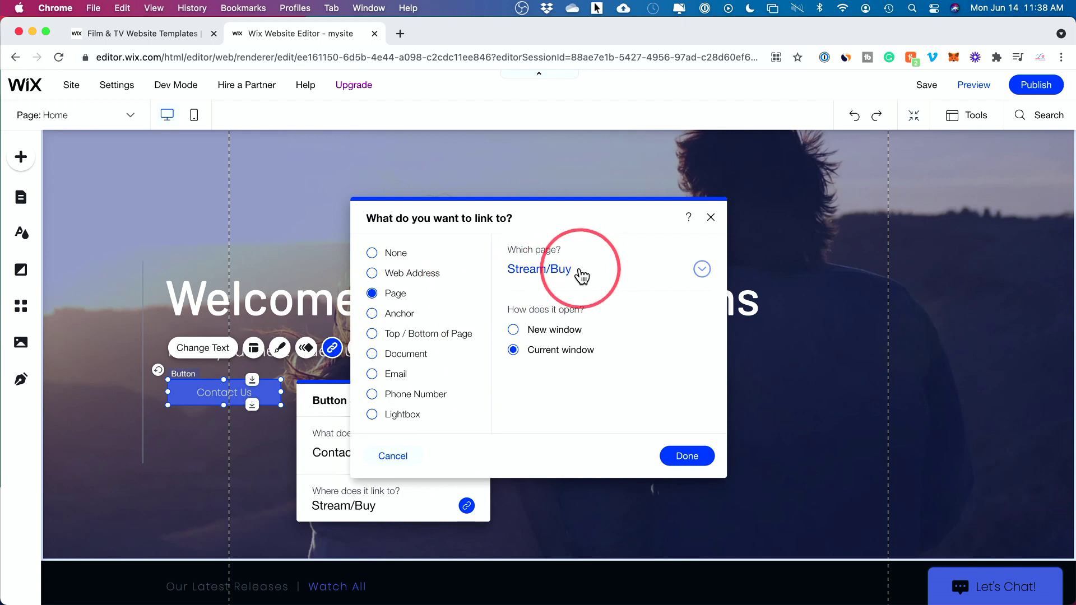
{"action": "left_click", "coordinate": [686, 456]}
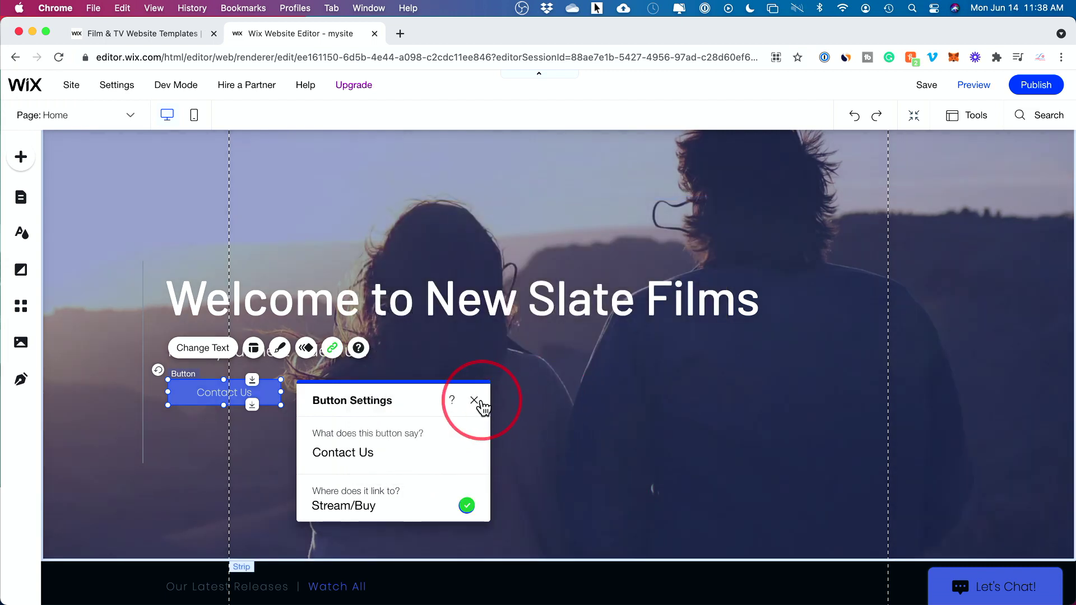
{"action": "left_click", "coordinate": [478, 402]}
{"action": "left_click", "coordinate": [490, 411]}
Select the film poster gallery and open its media organizer
{"action": "scroll", "coordinate": [645, 488], "scroll_direction": "down", "scroll_amount": 7}
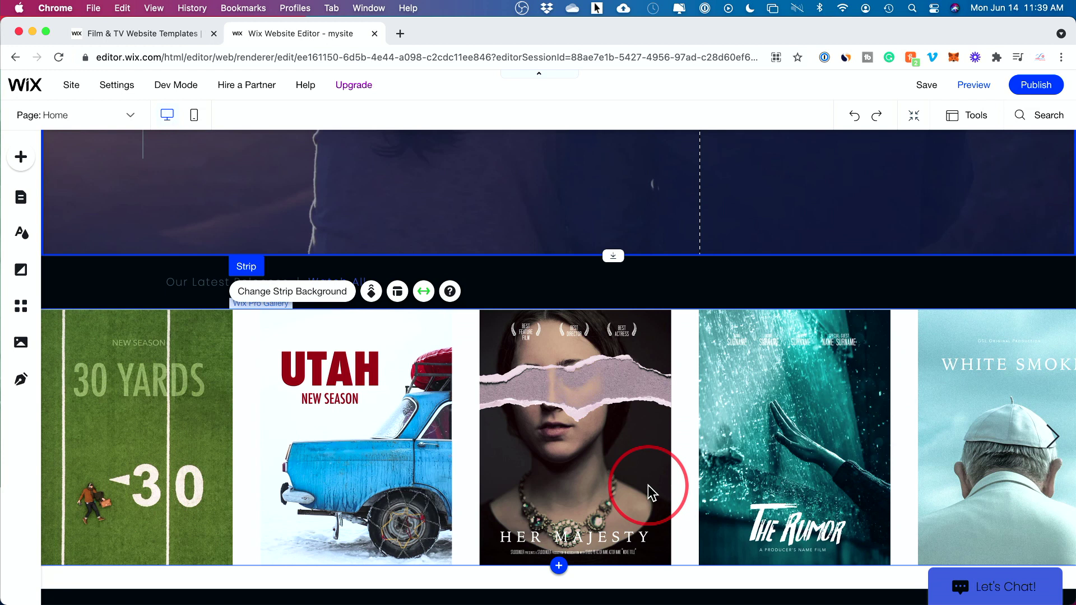
{"action": "left_click", "coordinate": [354, 318]}
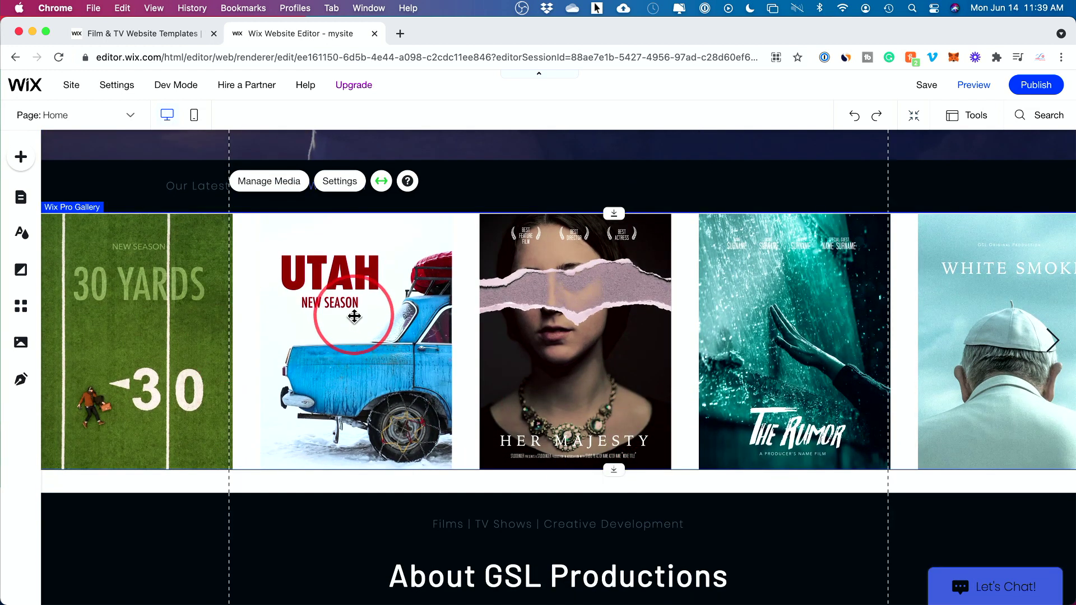
{"action": "left_click", "coordinate": [121, 310]}
{"action": "left_click", "coordinate": [317, 284]}
{"action": "scroll", "coordinate": [317, 285], "scroll_direction": "up", "scroll_amount": 1}
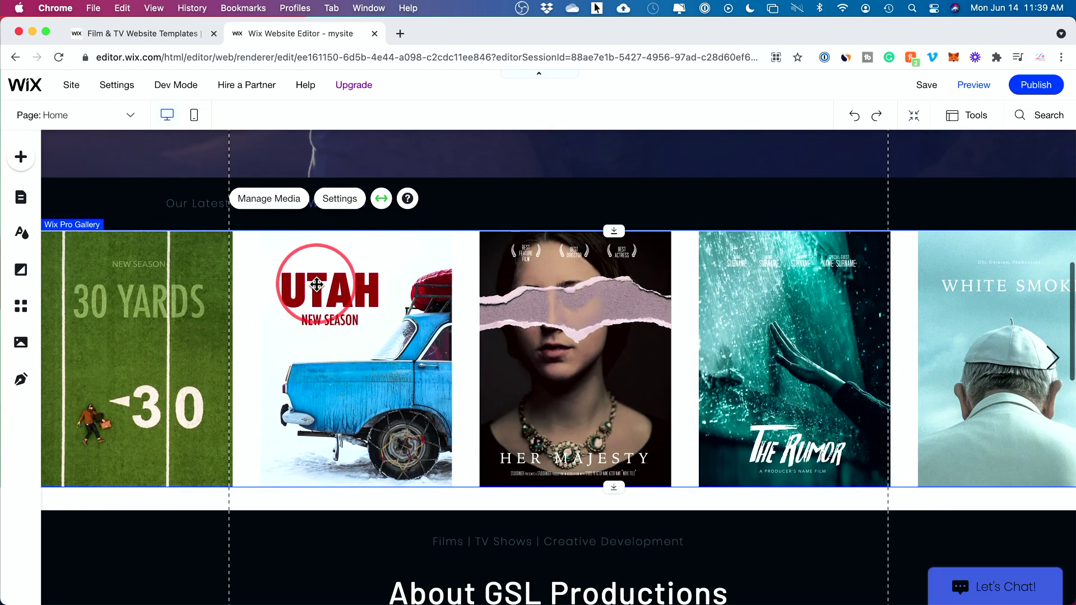
{"action": "left_click", "coordinate": [262, 203]}
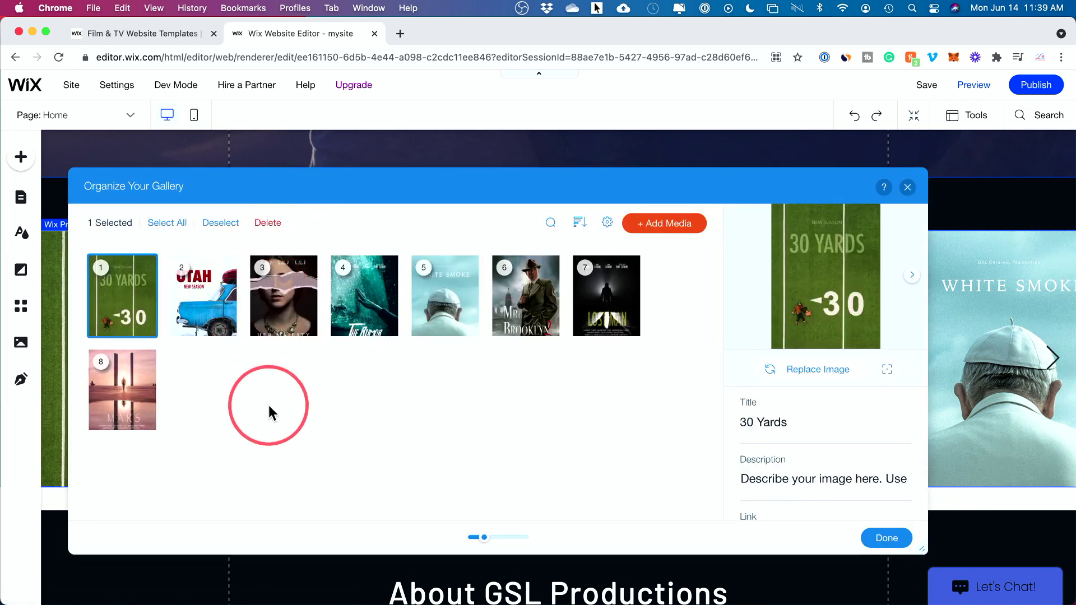
{"action": "left_click_drag", "start_coordinate": [269, 413], "coordinate": [287, 400]}
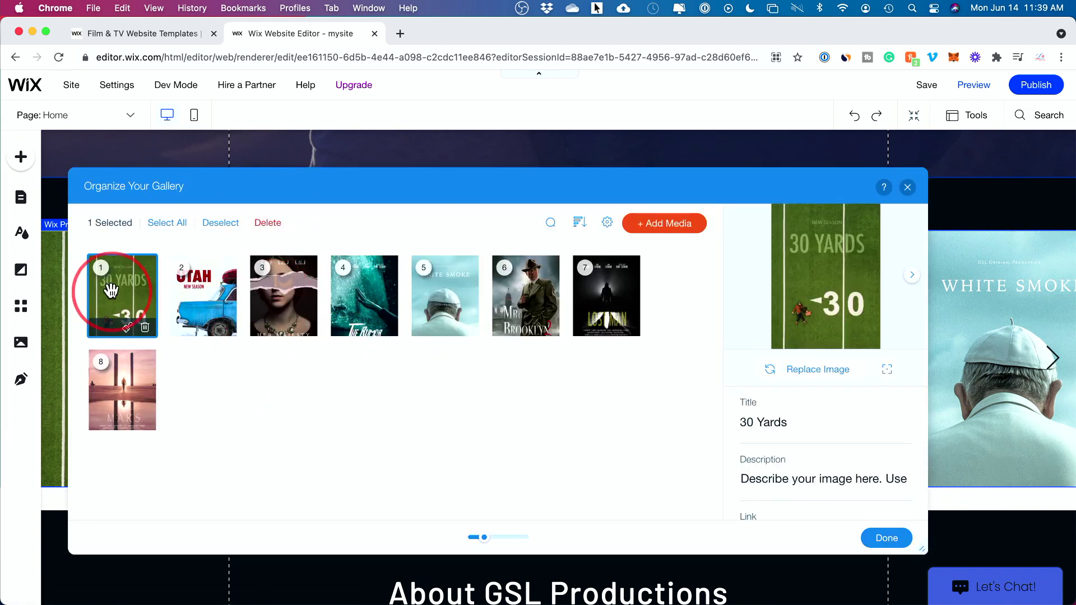
Upload a photo of a man holding a phone and place it first in the gallery
{"action": "left_click", "coordinate": [655, 229]}
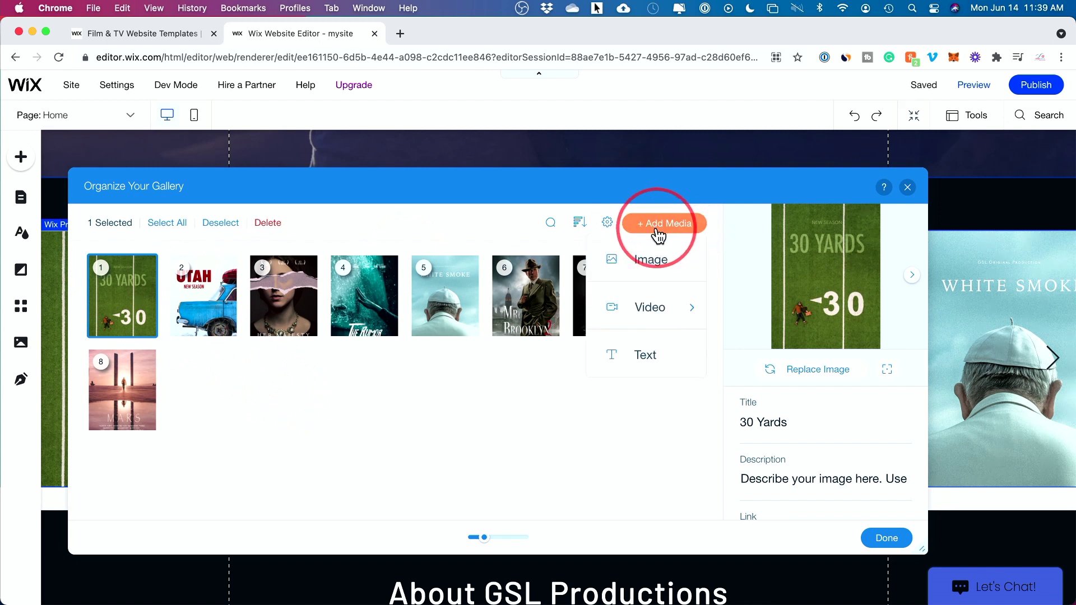
{"action": "left_click", "coordinate": [649, 270]}
{"action": "left_click", "coordinate": [116, 162]}
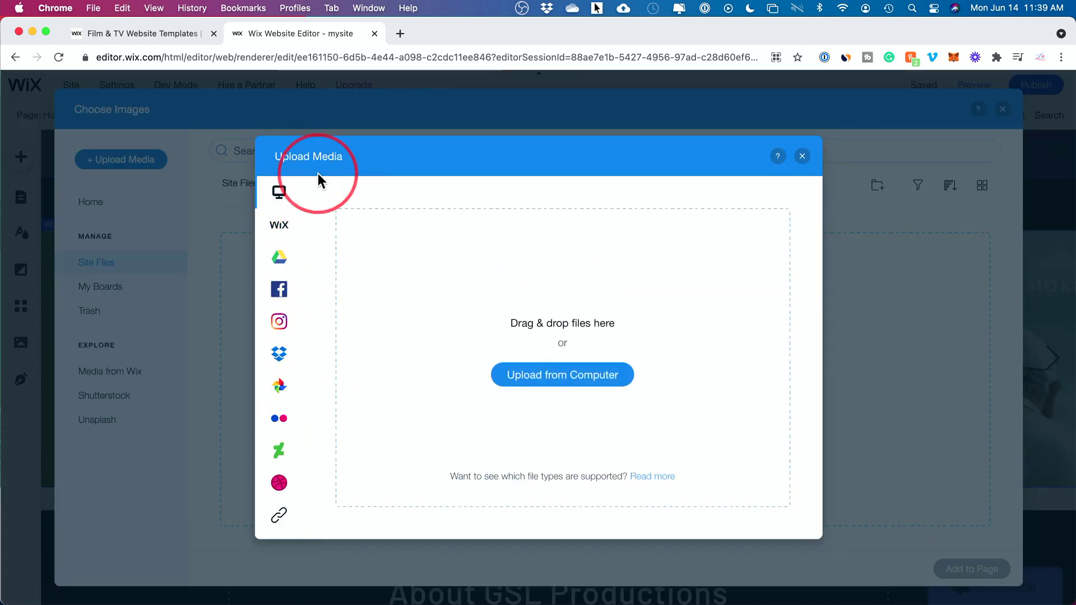
{"action": "left_click", "coordinate": [559, 381]}
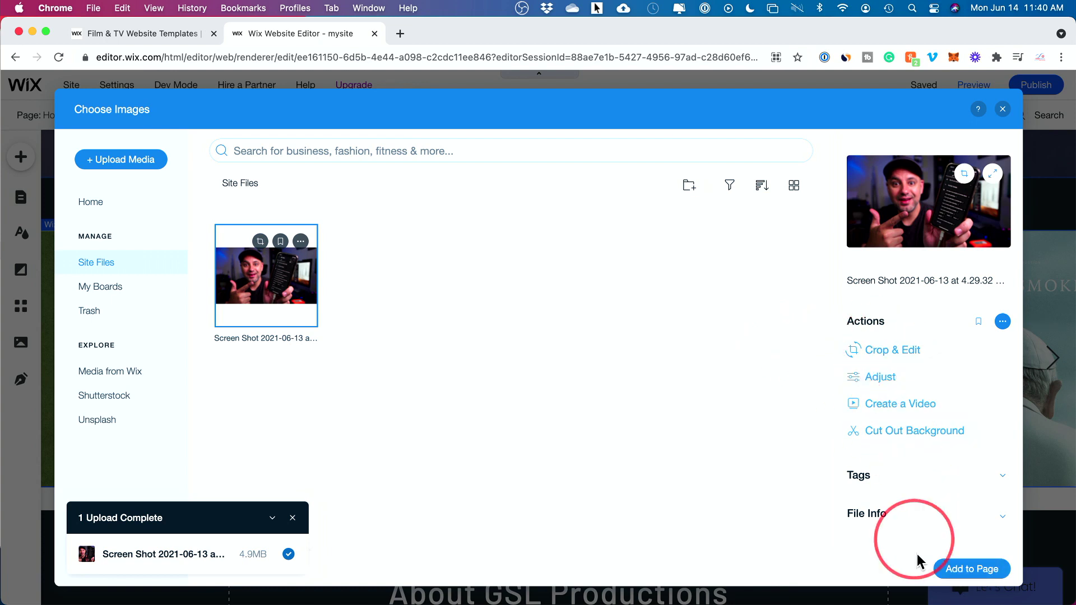
{"action": "left_click", "coordinate": [959, 570]}
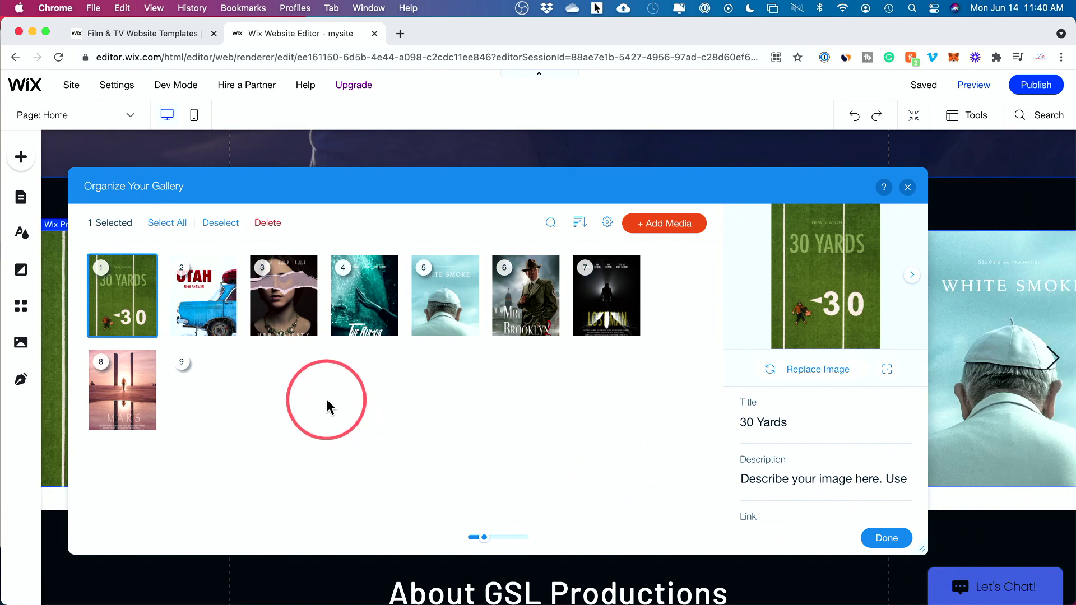
{"action": "left_click_drag", "start_coordinate": [218, 375], "coordinate": [98, 269]}
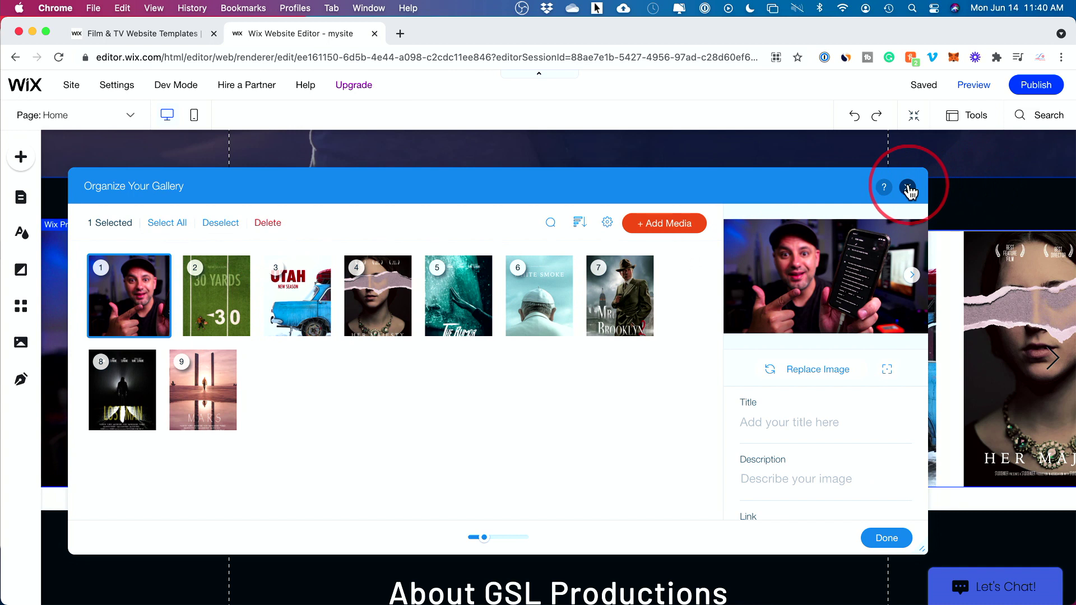
{"action": "left_click", "coordinate": [882, 539]}
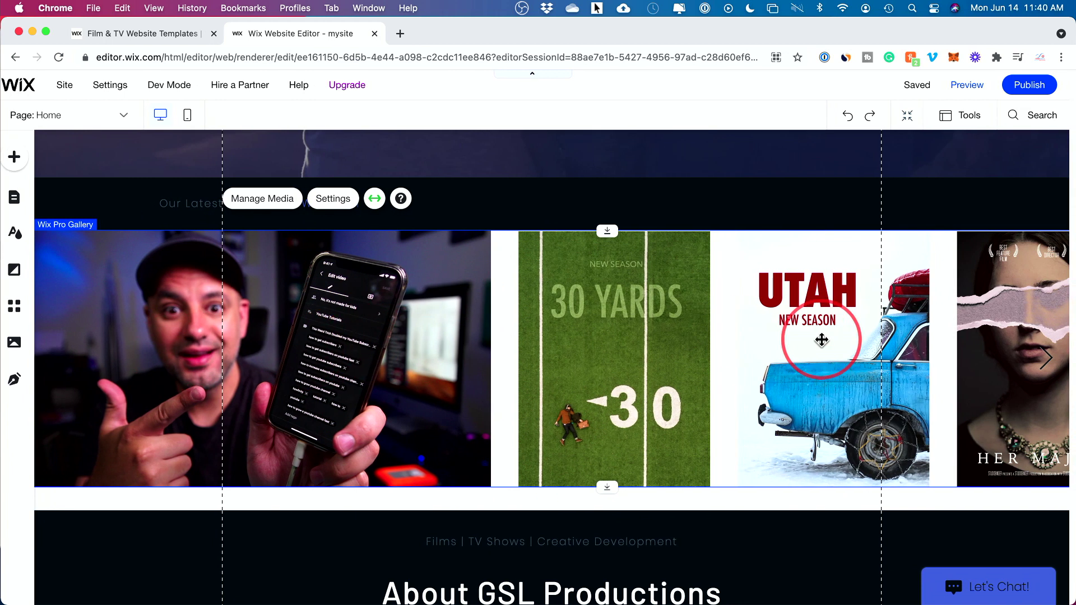
Replace the About GSL Productions heading with the Welcome-topic suggestion 'Your Video Production Company'
{"action": "scroll", "coordinate": [608, 370], "scroll_direction": "down", "scroll_amount": 6}
{"action": "left_click", "coordinate": [465, 234]}
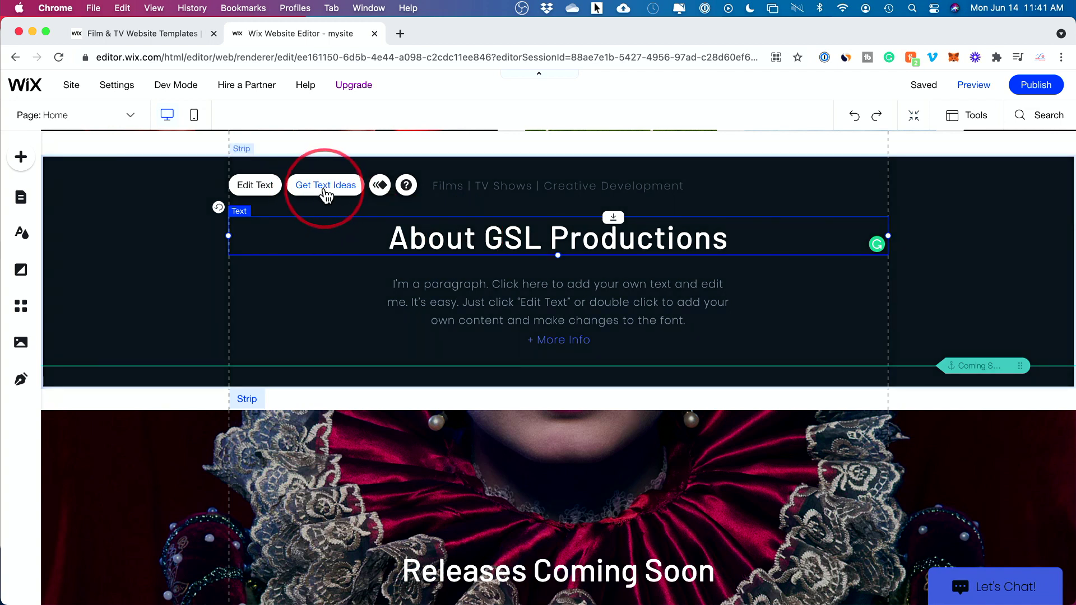
{"action": "left_click", "coordinate": [324, 191]}
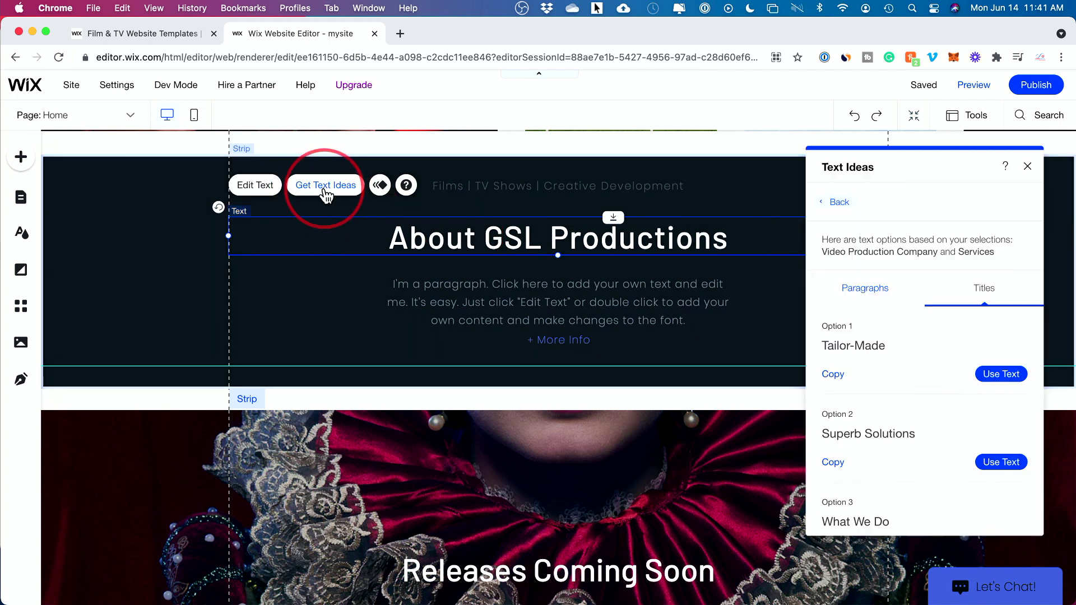
{"action": "left_click", "coordinate": [837, 202]}
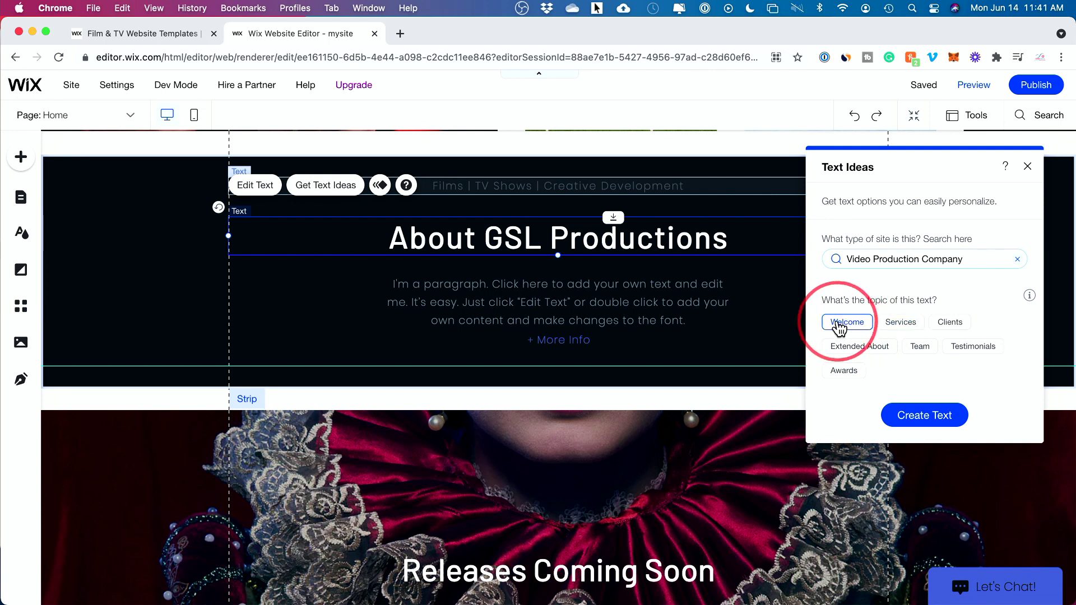
{"action": "left_click", "coordinate": [918, 415]}
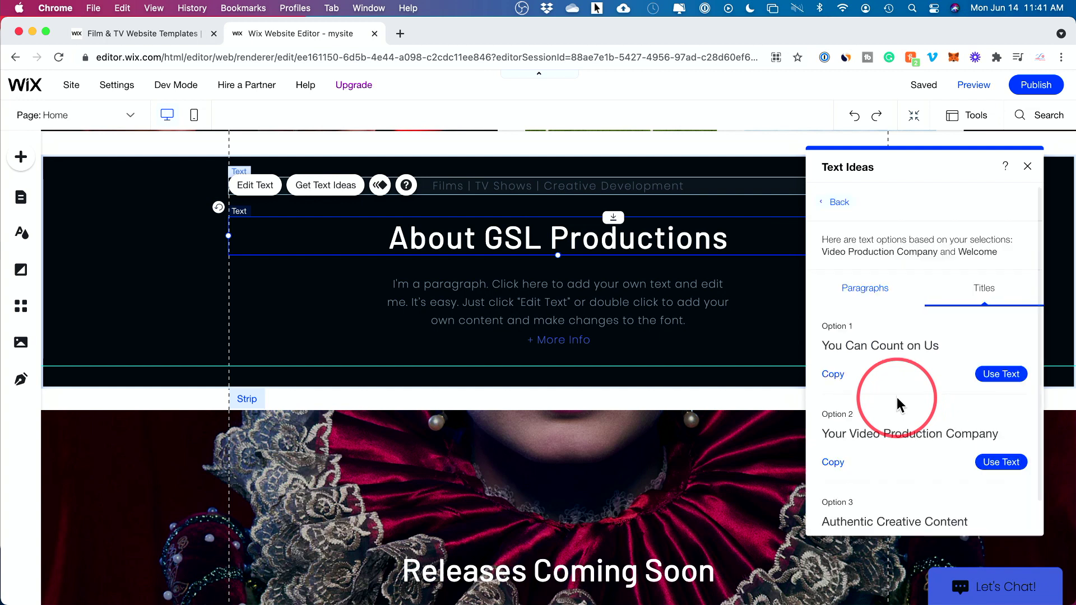
{"action": "scroll", "coordinate": [897, 403], "scroll_direction": "down", "scroll_amount": 1}
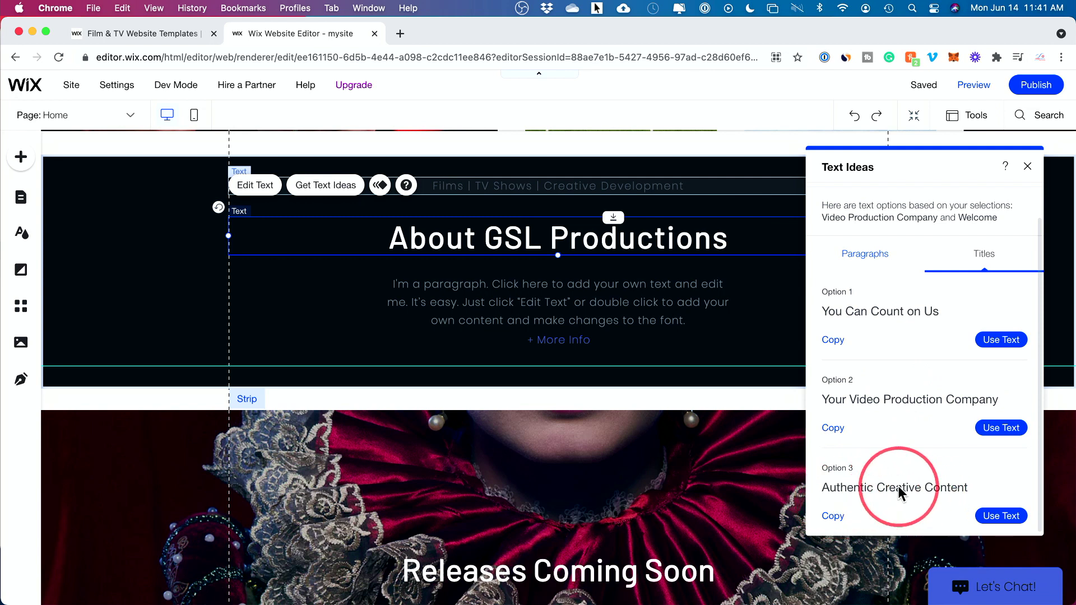
{"action": "left_click", "coordinate": [1001, 428]}
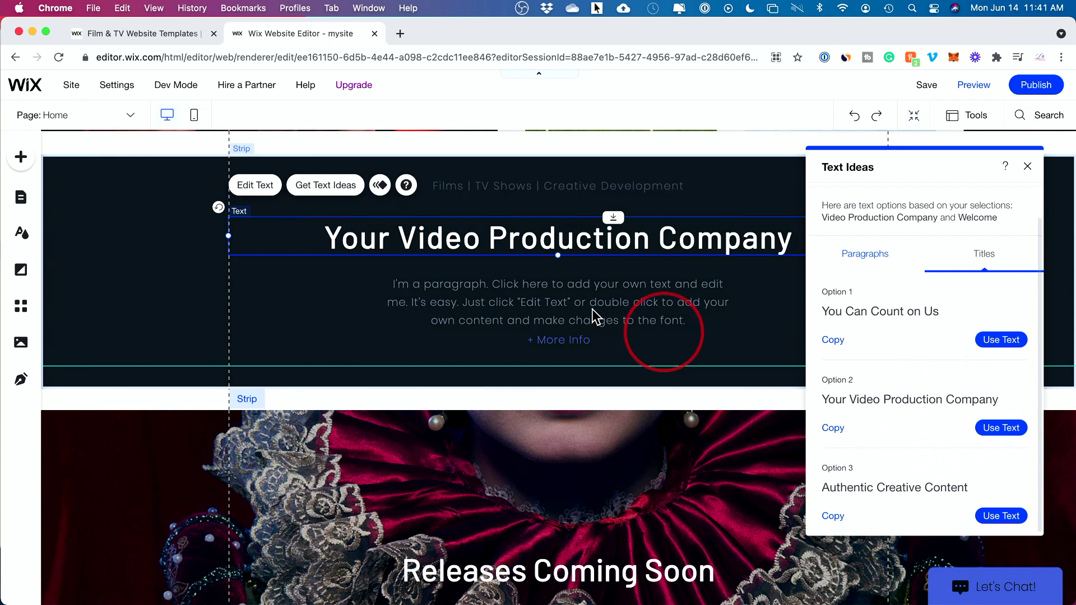
{"action": "left_click", "coordinate": [1027, 167]}
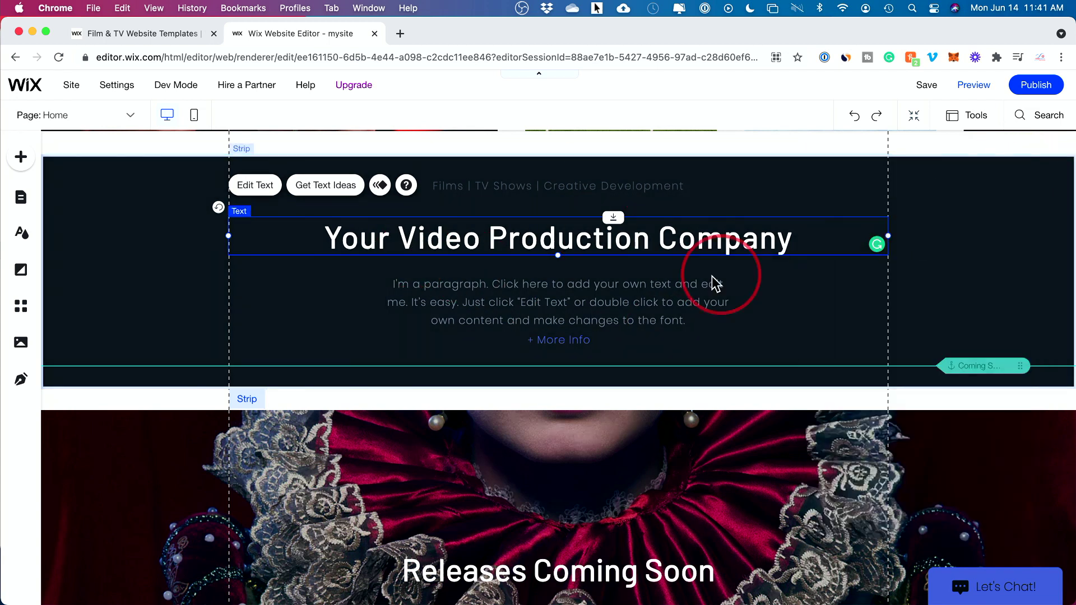
{"action": "scroll", "coordinate": [700, 283], "scroll_direction": "up", "scroll_amount": 2}
{"action": "scroll", "coordinate": [697, 286], "scroll_direction": "down", "scroll_amount": 1}
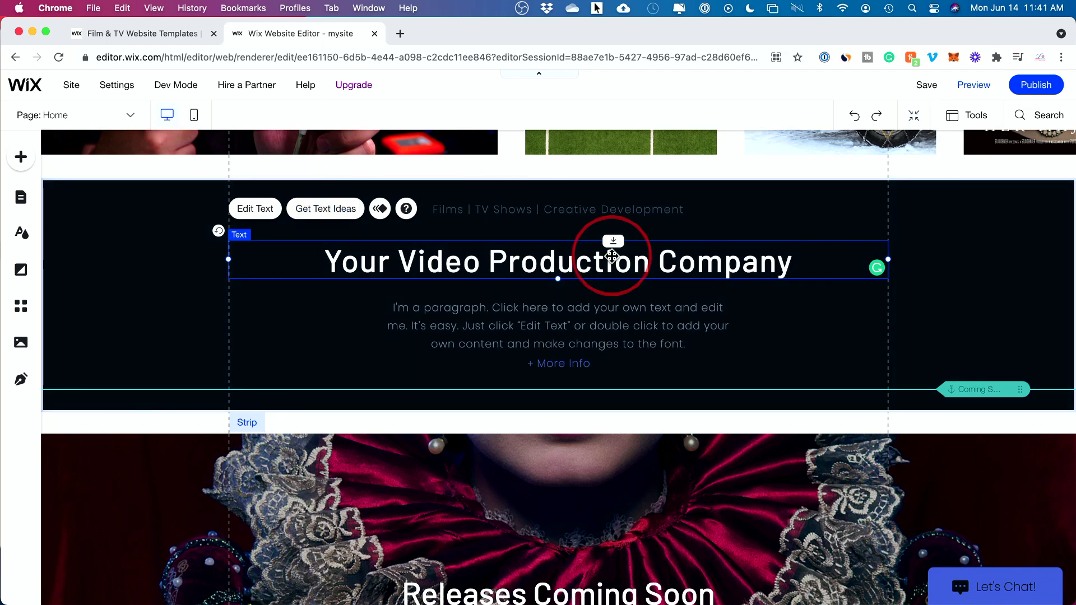
{"action": "scroll", "coordinate": [611, 255], "scroll_direction": "down", "scroll_amount": 10}
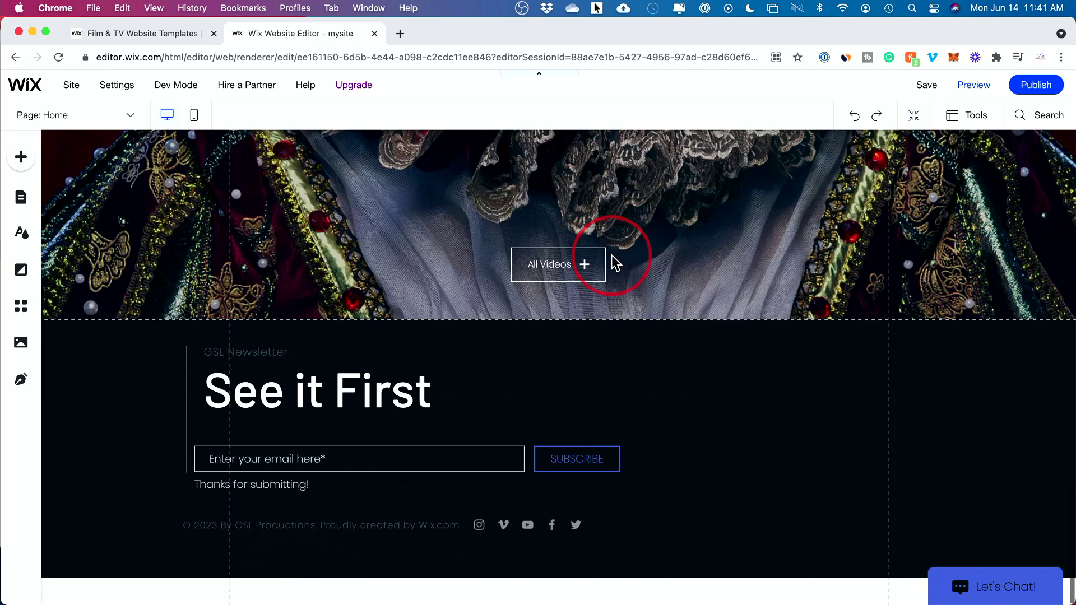
Switch the editor to the Stream/Buy page
{"action": "scroll", "coordinate": [611, 255], "scroll_direction": "up", "scroll_amount": 2}
{"action": "scroll", "coordinate": [610, 255], "scroll_direction": "down", "scroll_amount": 2}
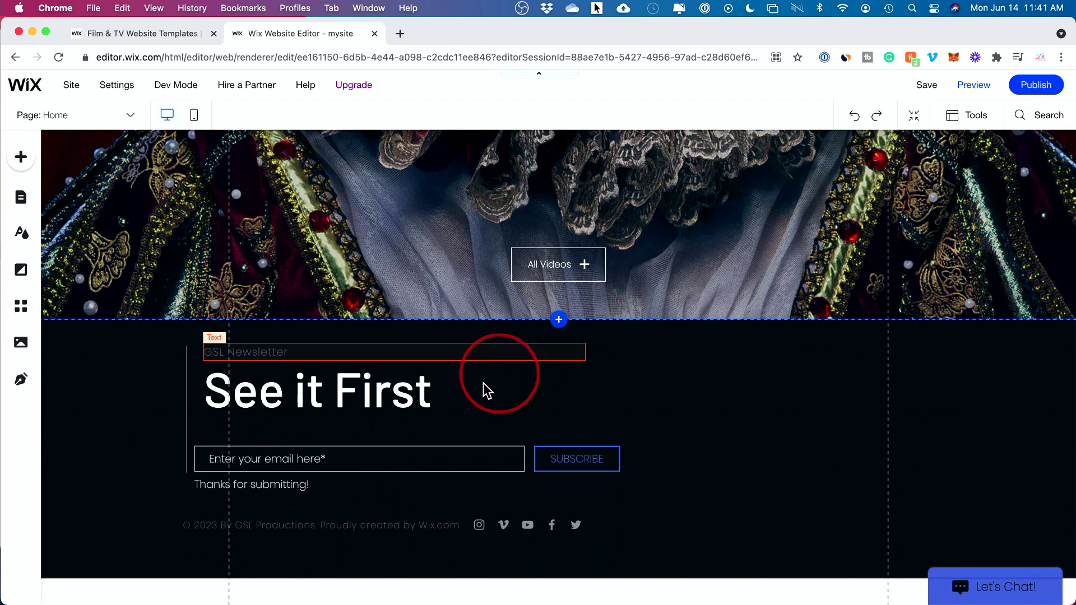
{"action": "scroll", "coordinate": [484, 389], "scroll_direction": "up", "scroll_amount": 15}
{"action": "scroll", "coordinate": [436, 404], "scroll_direction": "up", "scroll_amount": 10}
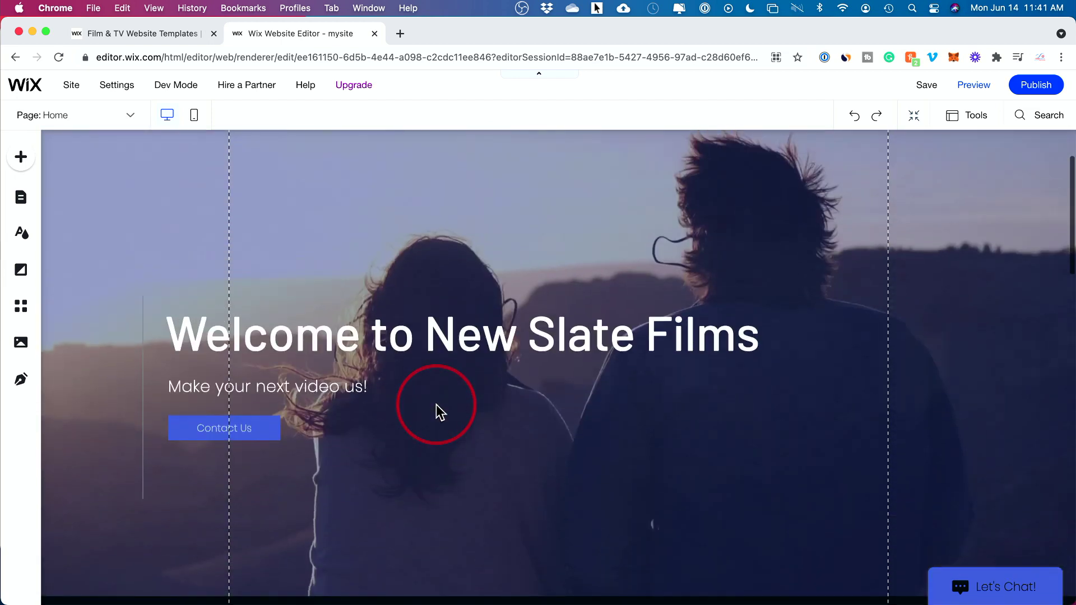
{"action": "scroll", "coordinate": [291, 270], "scroll_direction": "up", "scroll_amount": 1}
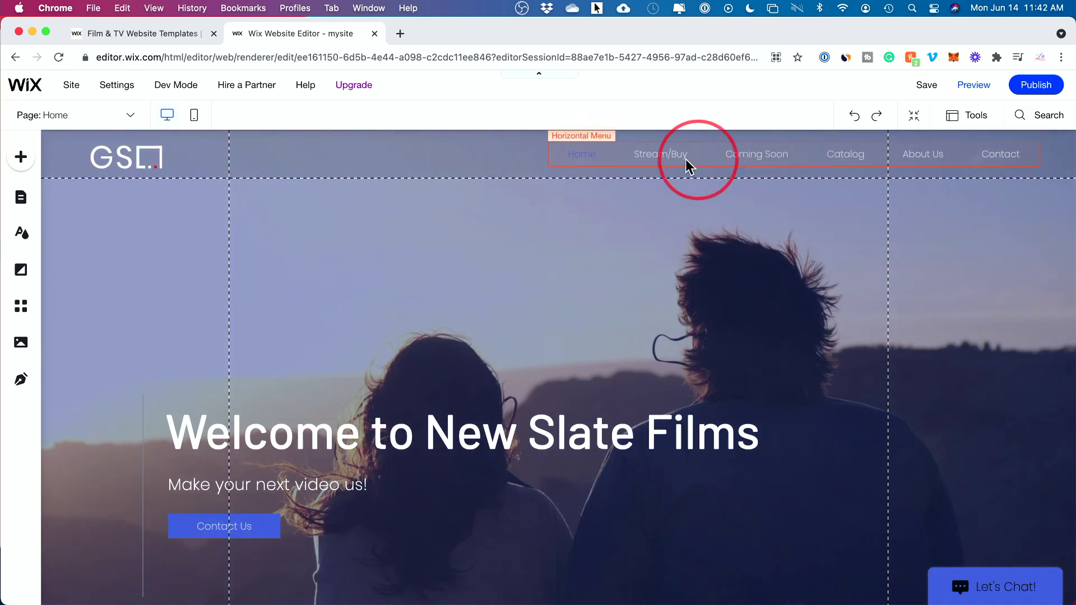
{"action": "left_click", "coordinate": [49, 121]}
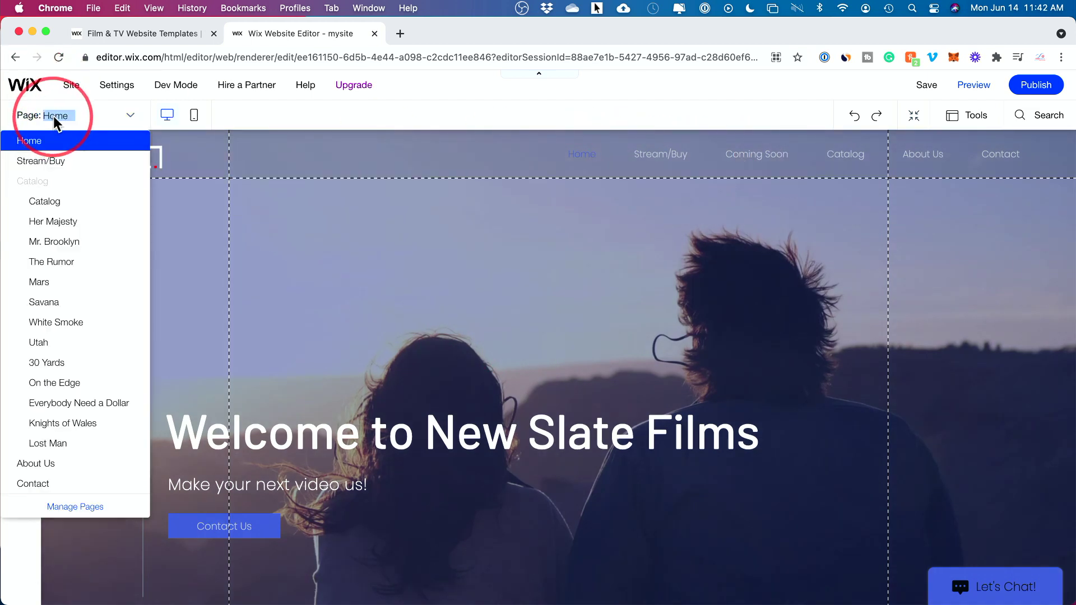
{"action": "left_click", "coordinate": [39, 162]}
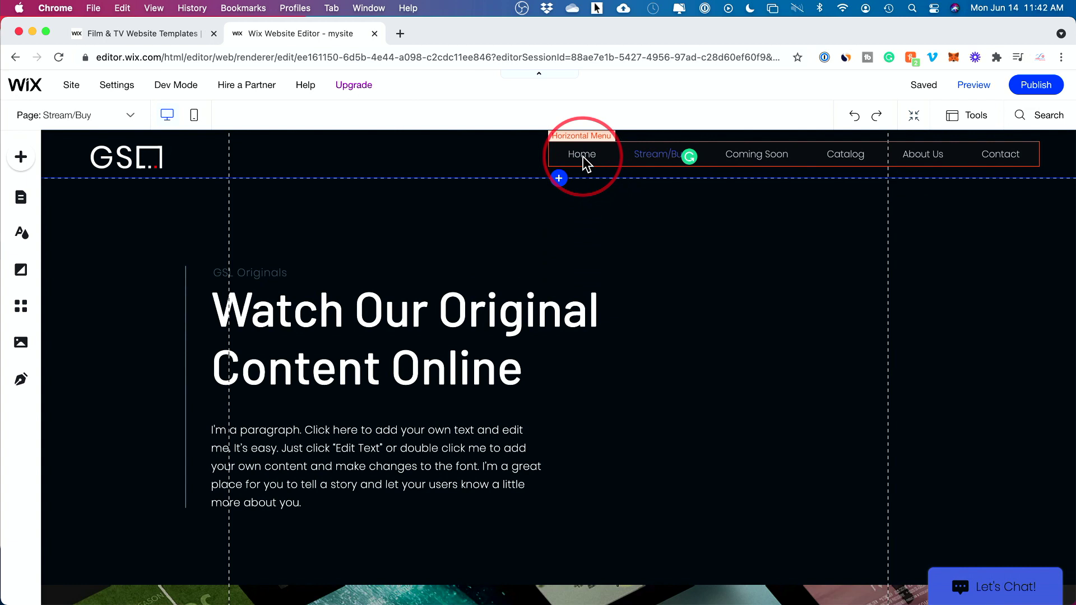
Nudge the Watch Our Original Content Online heading slightly lower and save the site
{"action": "left_click", "coordinate": [374, 352]}
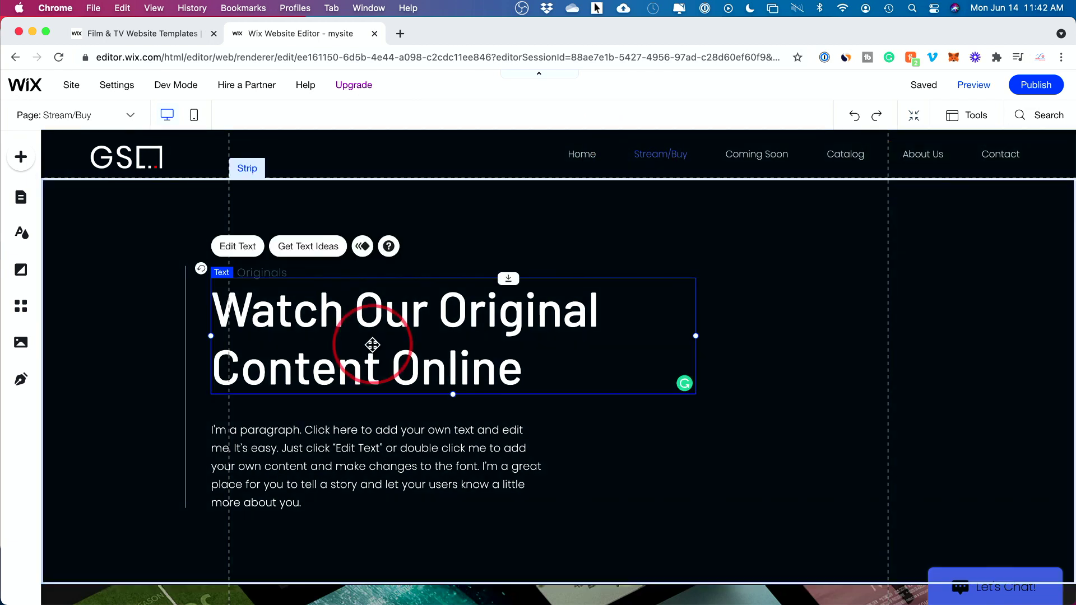
{"action": "left_click", "coordinate": [244, 251]}
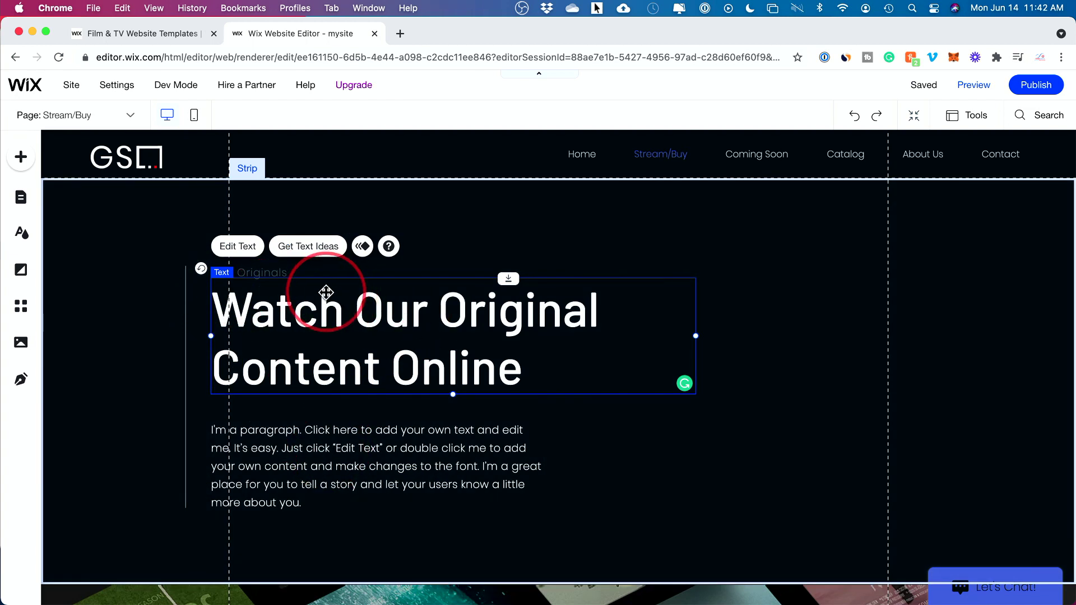
{"action": "mouse_move", "coordinate": [324, 293]}
{"action": "left_mouse_down"}
{"action": "mouse_move", "coordinate": [570, 288]}
{"action": "mouse_move", "coordinate": [326, 315]}
{"action": "mouse_move", "coordinate": [337, 304]}
{"action": "mouse_move", "coordinate": [325, 303]}
{"action": "left_mouse_up"}
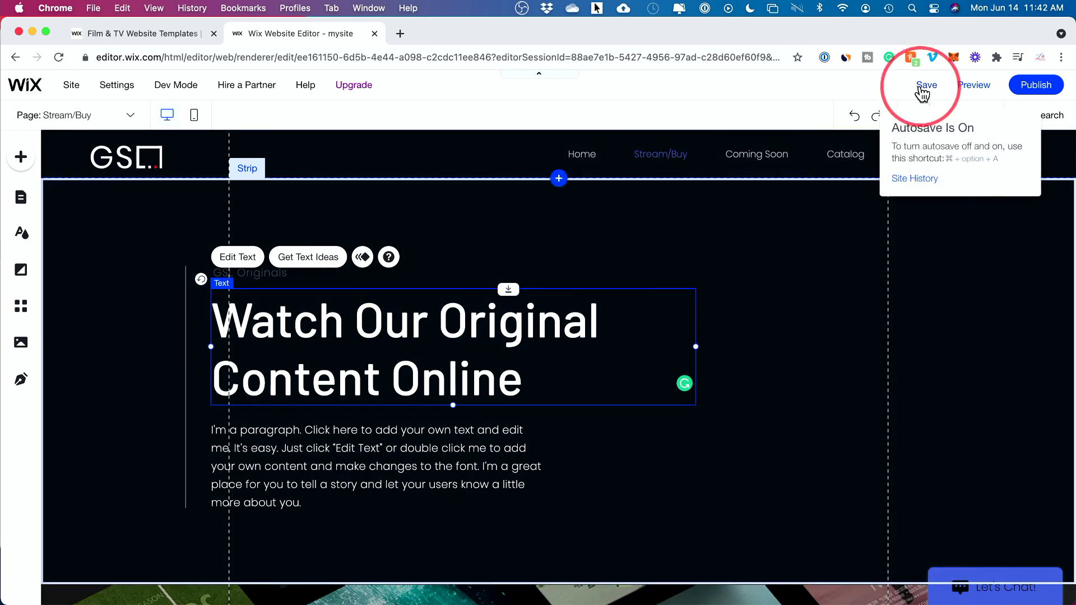
{"action": "left_click", "coordinate": [922, 89]}
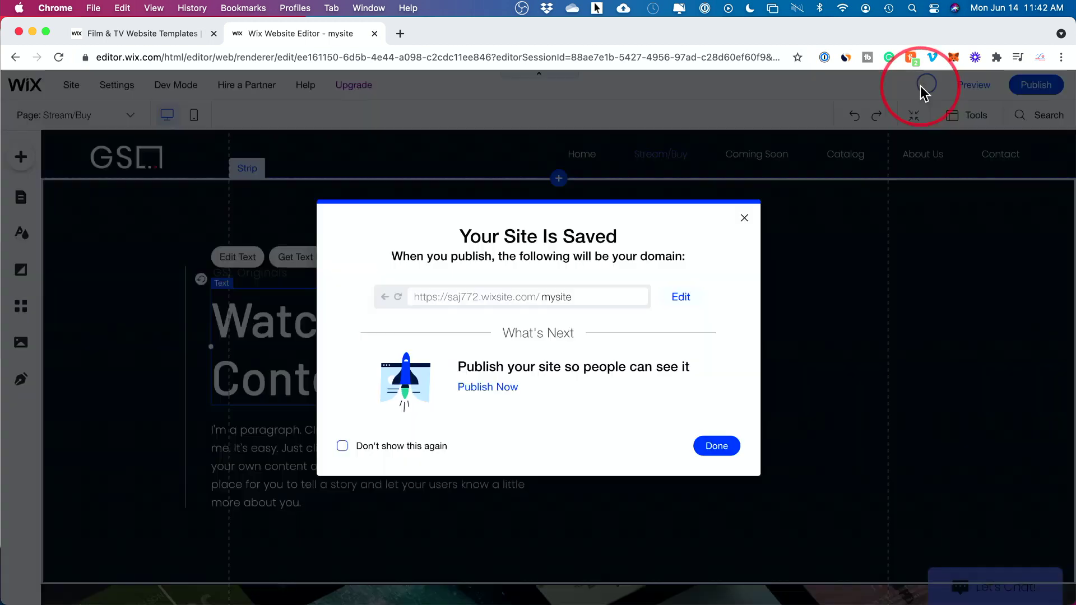
Delete the Coming Soon page from Menus & Pages
{"action": "key", "text": "Escape"}
{"action": "left_click", "coordinate": [71, 116]}
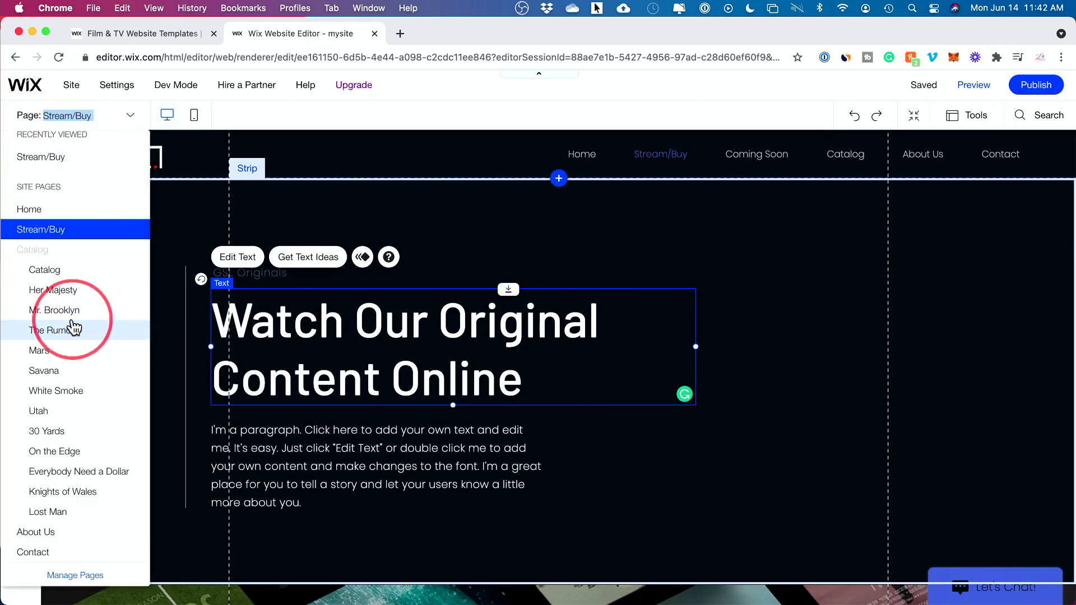
{"action": "left_click", "coordinate": [112, 120]}
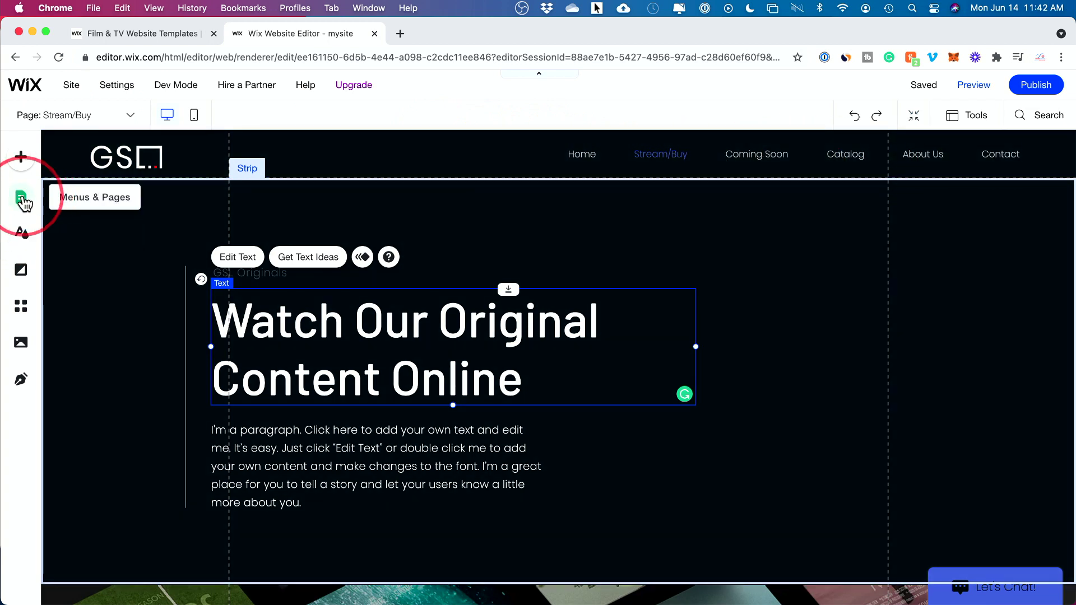
{"action": "left_click", "coordinate": [24, 201]}
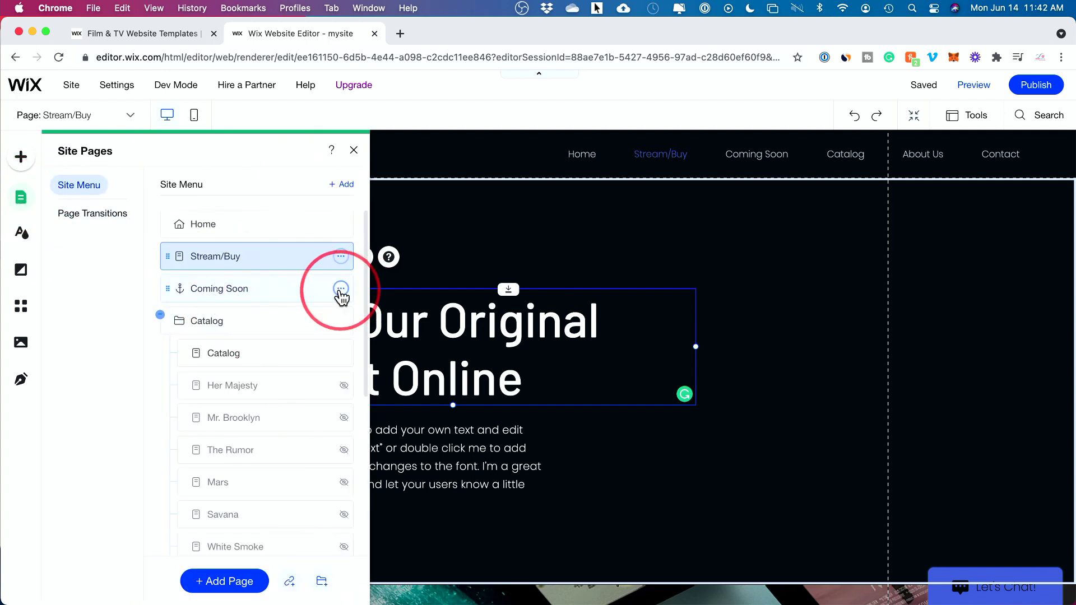
{"action": "left_click", "coordinate": [341, 289]}
{"action": "left_click", "coordinate": [399, 389]}
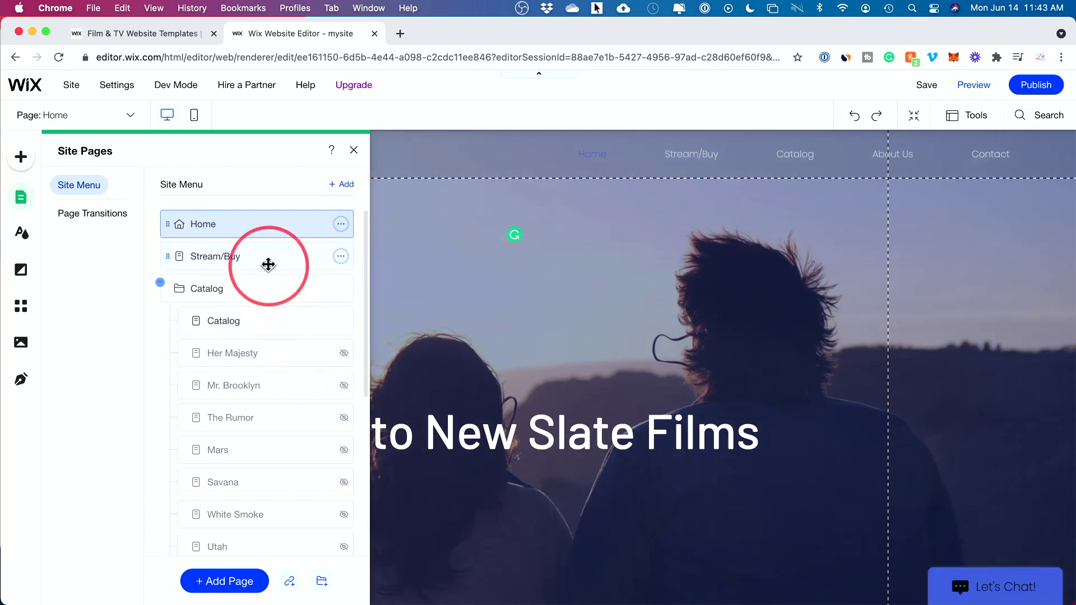
Delete the Stream/Buy page, confirming the deletion, and close the pages overview
{"action": "left_click", "coordinate": [324, 355]}
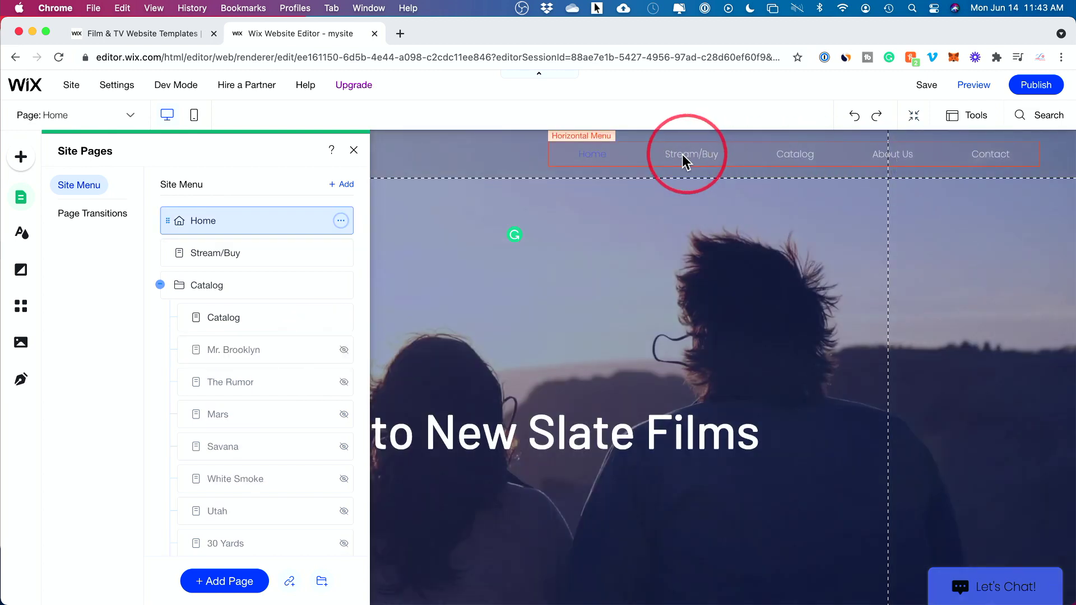
{"action": "left_click", "coordinate": [341, 253]}
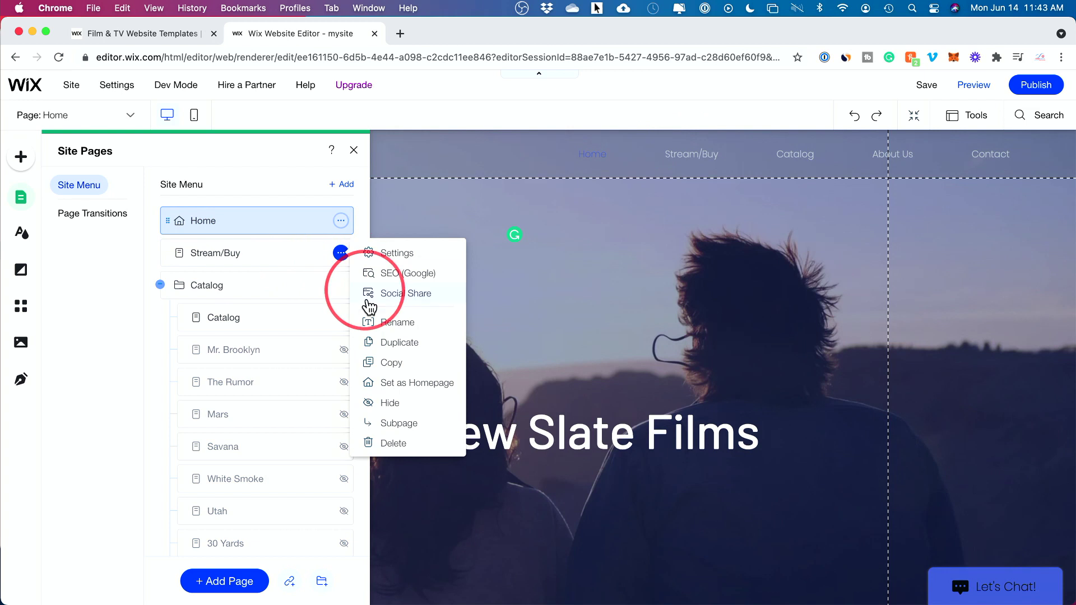
{"action": "left_click", "coordinate": [383, 446]}
{"action": "left_click", "coordinate": [694, 389]}
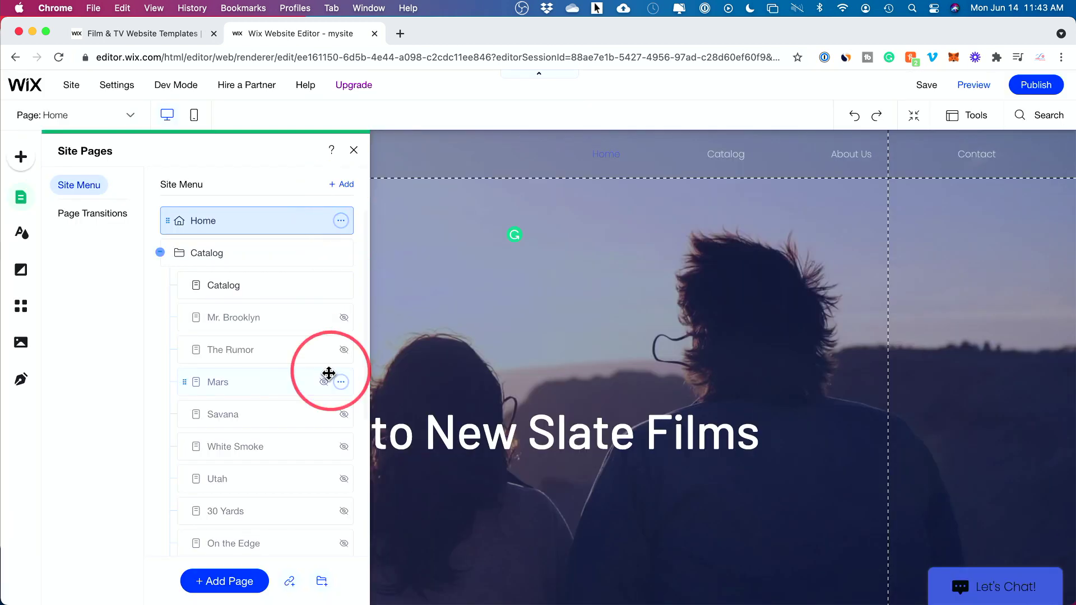
{"action": "left_click", "coordinate": [355, 152]}
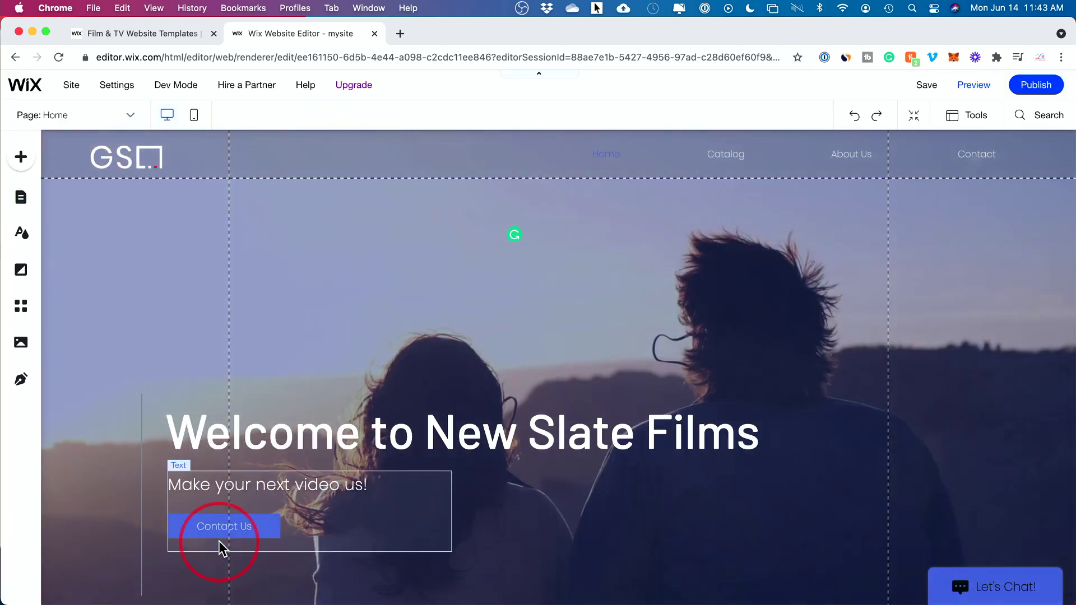
Link the hero's Contact Us button to the Contact page
{"action": "left_click", "coordinate": [200, 531]}
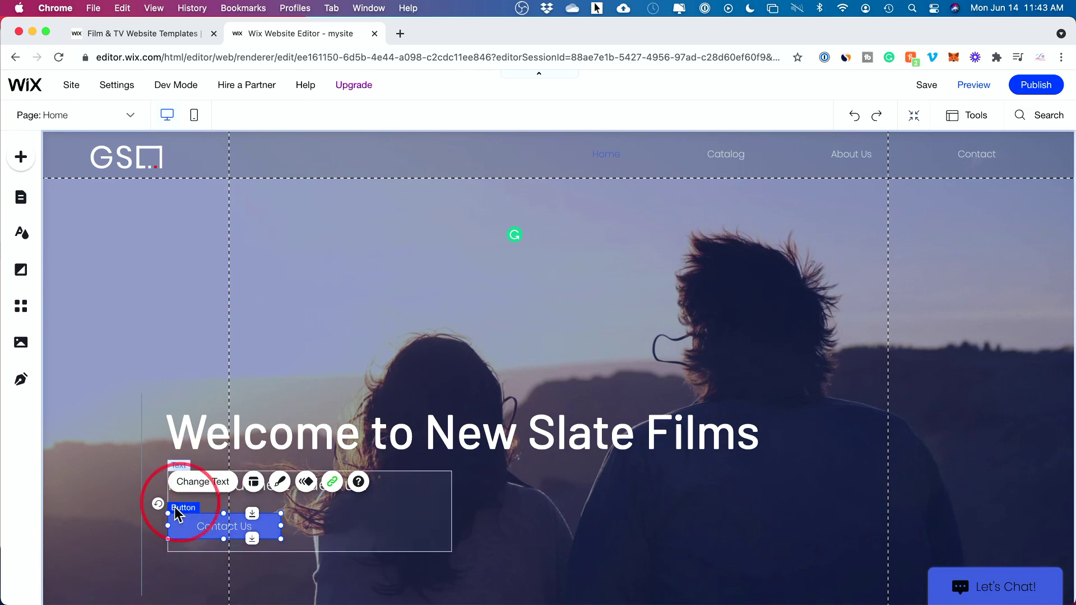
{"action": "left_click", "coordinate": [201, 481]}
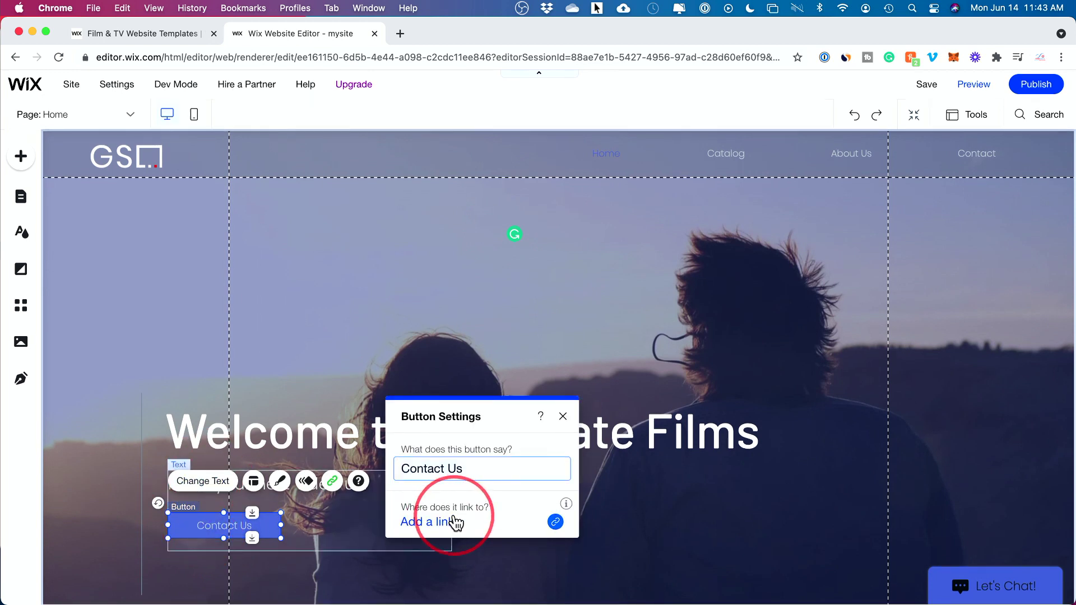
{"action": "left_click", "coordinate": [556, 522]}
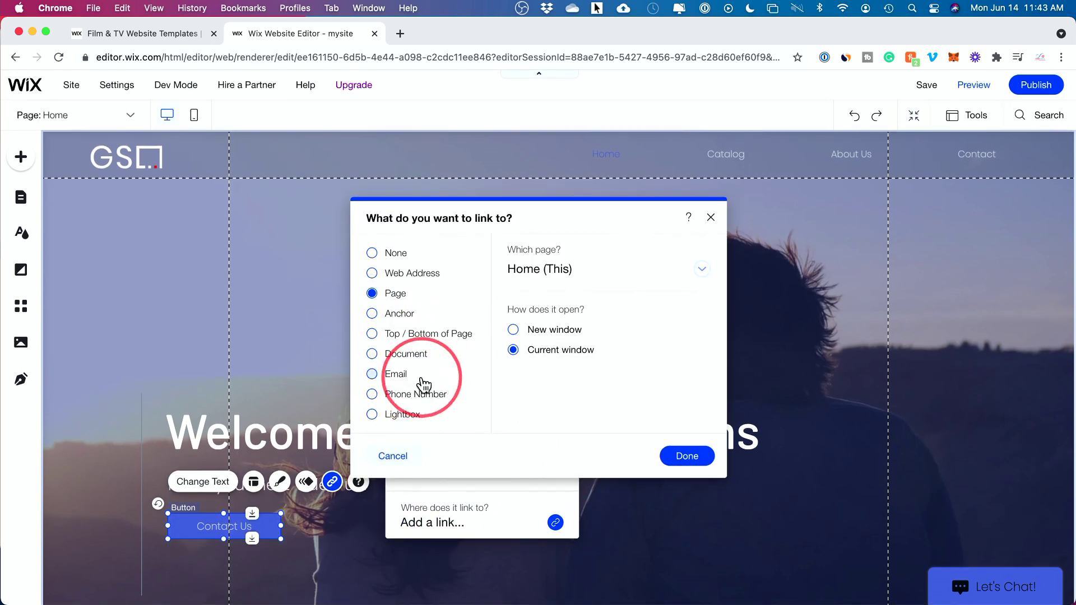
{"action": "left_click", "coordinate": [702, 269]}
{"action": "scroll", "coordinate": [629, 379], "scroll_direction": "down", "scroll_amount": 5}
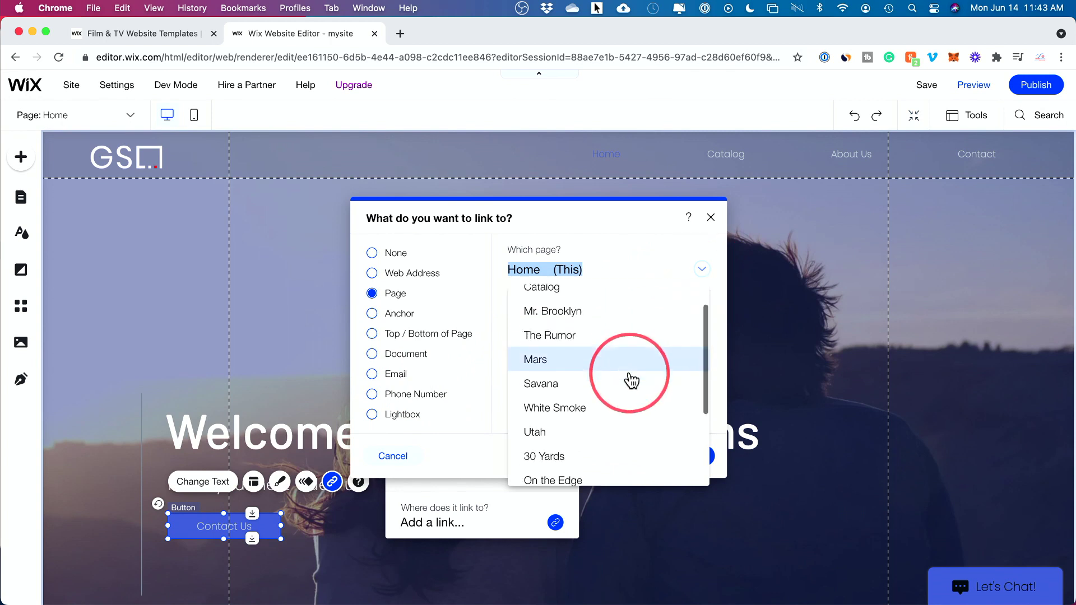
{"action": "left_click", "coordinate": [547, 473]}
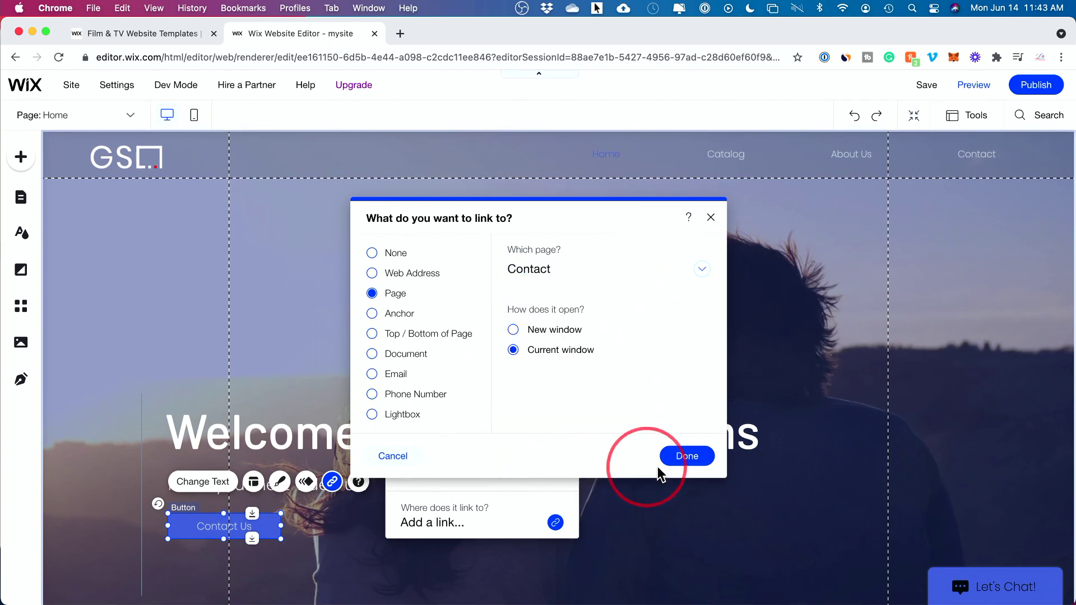
{"action": "left_click", "coordinate": [685, 458]}
{"action": "left_click", "coordinate": [580, 415]}
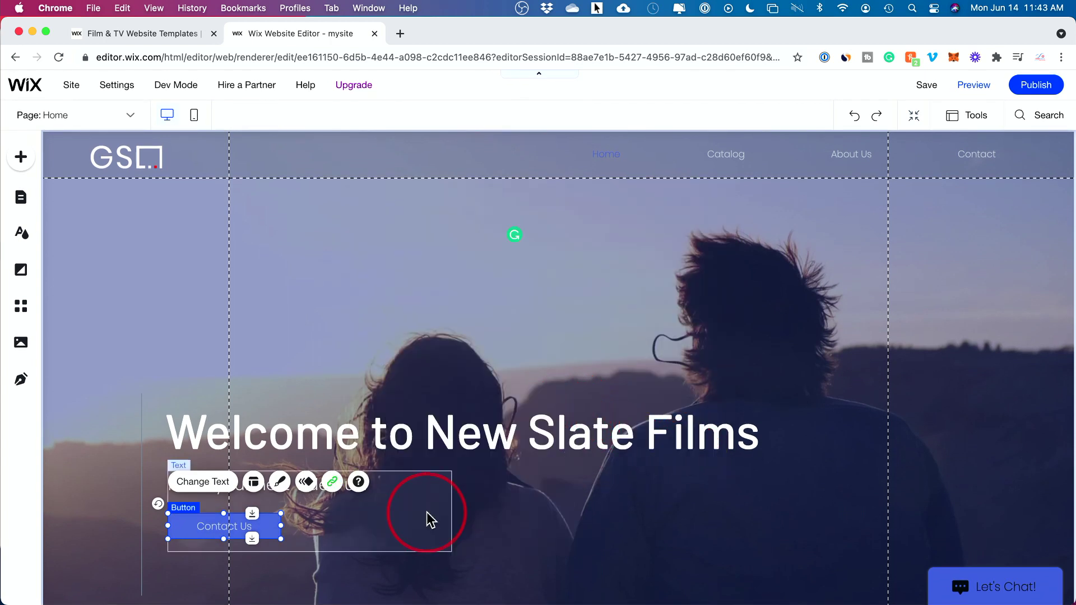
{"action": "left_click", "coordinate": [212, 527]}
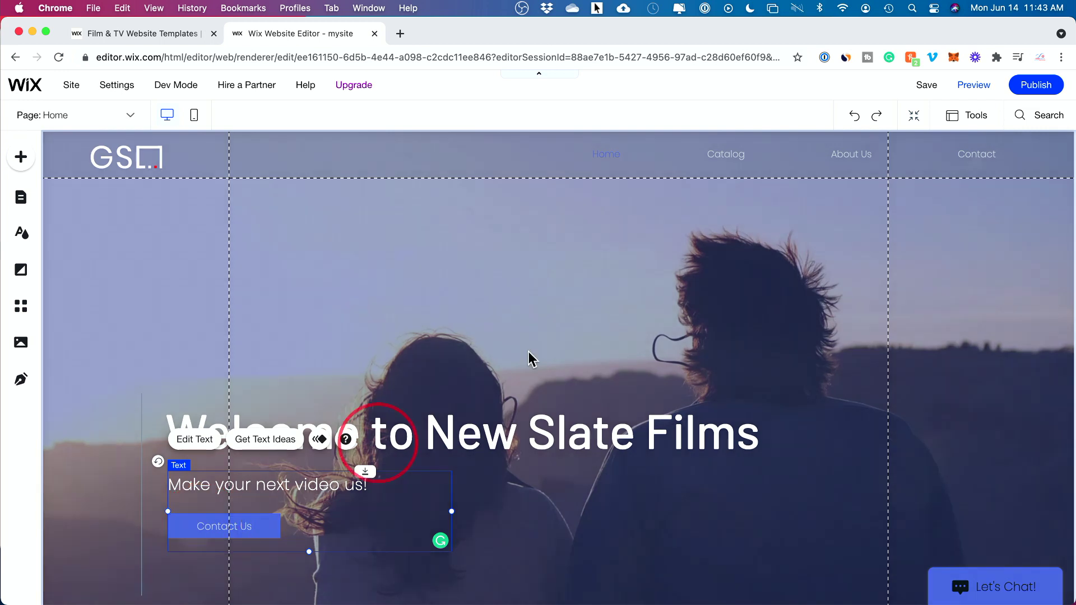
Preview the site and confirm Contact Us opens the GSL Productions Offices Contact page
{"action": "left_click", "coordinate": [973, 78]}
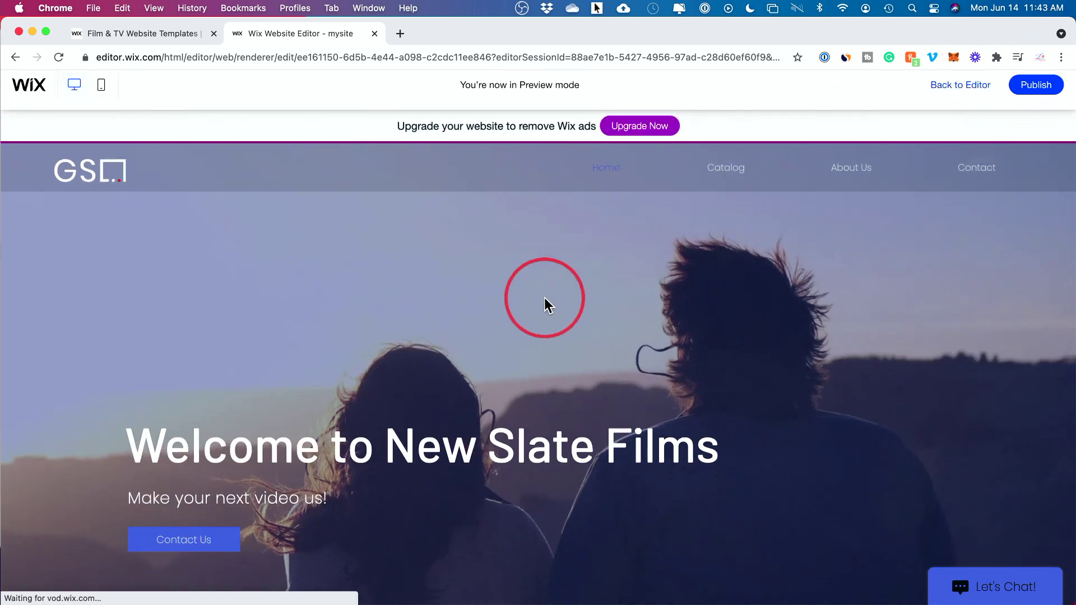
{"action": "left_click", "coordinate": [182, 530]}
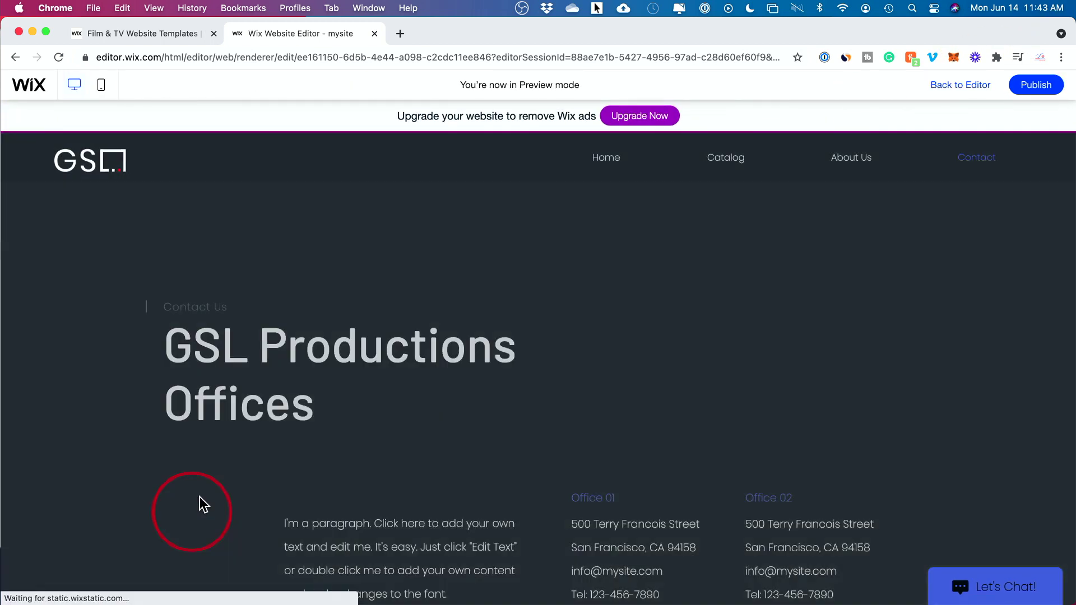
{"action": "scroll", "coordinate": [621, 355], "scroll_direction": "down", "scroll_amount": 2}
{"action": "scroll", "coordinate": [621, 355], "scroll_direction": "down", "scroll_amount": 5}
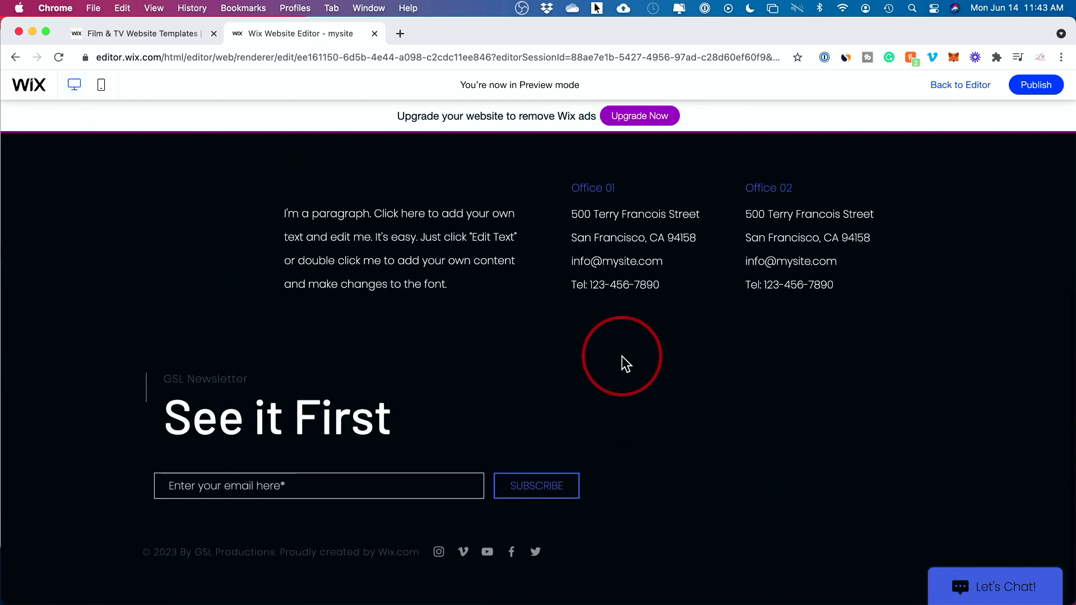
{"action": "scroll", "coordinate": [487, 320], "scroll_direction": "up", "scroll_amount": 6}
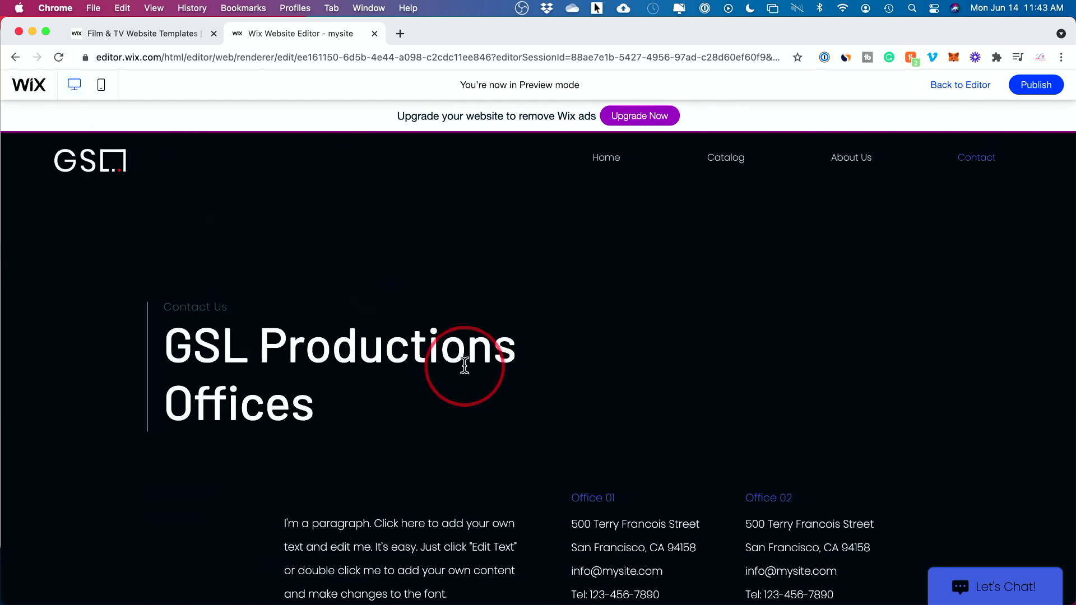
Back in the editor, open the GSL logo's image library, then close it leaving the logo unchanged
{"action": "left_click", "coordinate": [26, 89]}
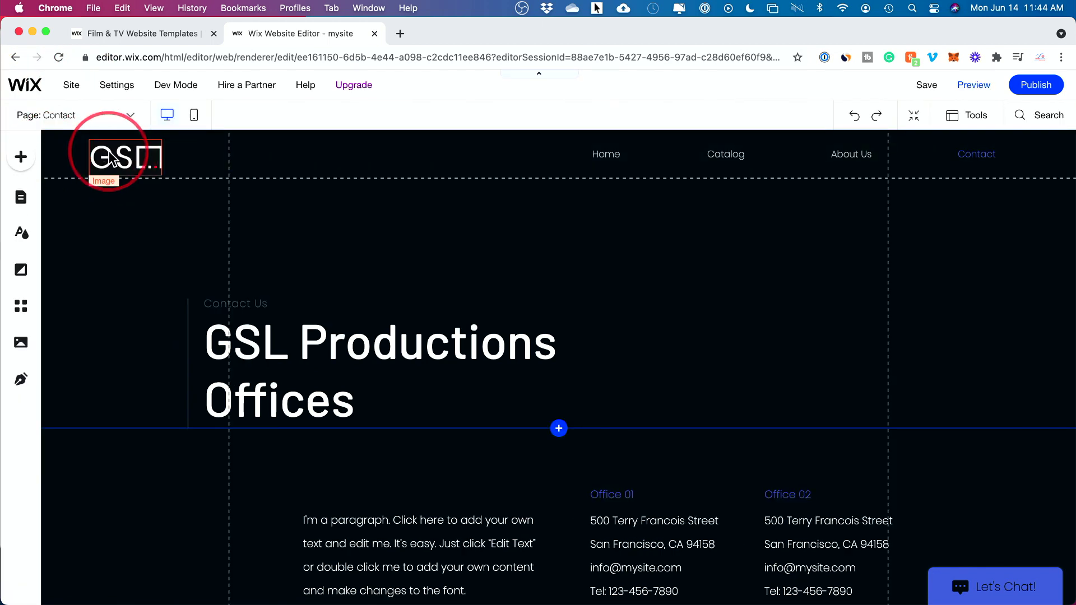
{"action": "left_click", "coordinate": [126, 157]}
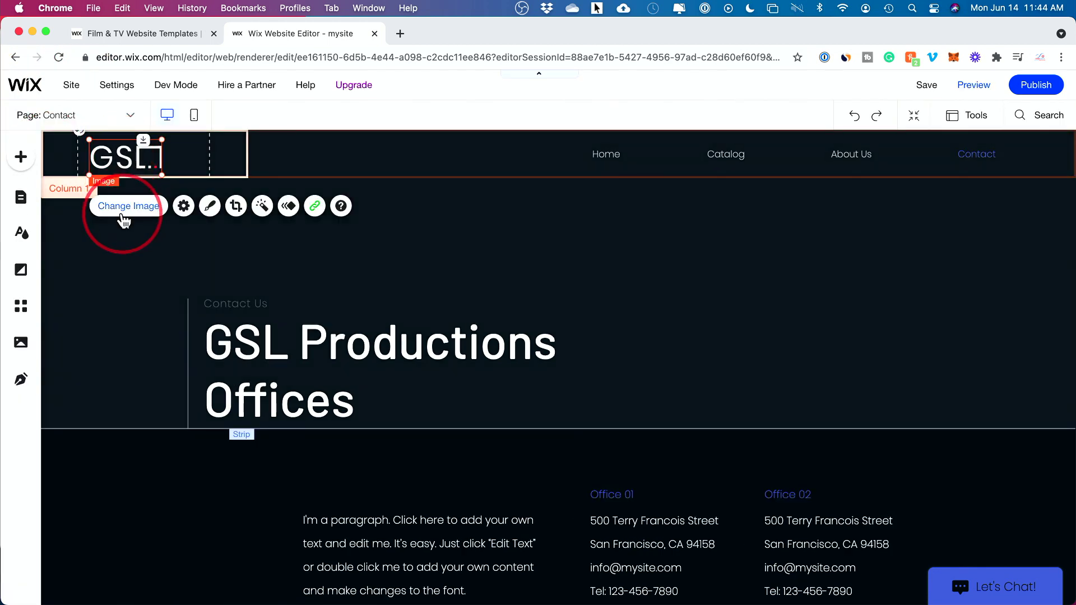
{"action": "left_click", "coordinate": [123, 207]}
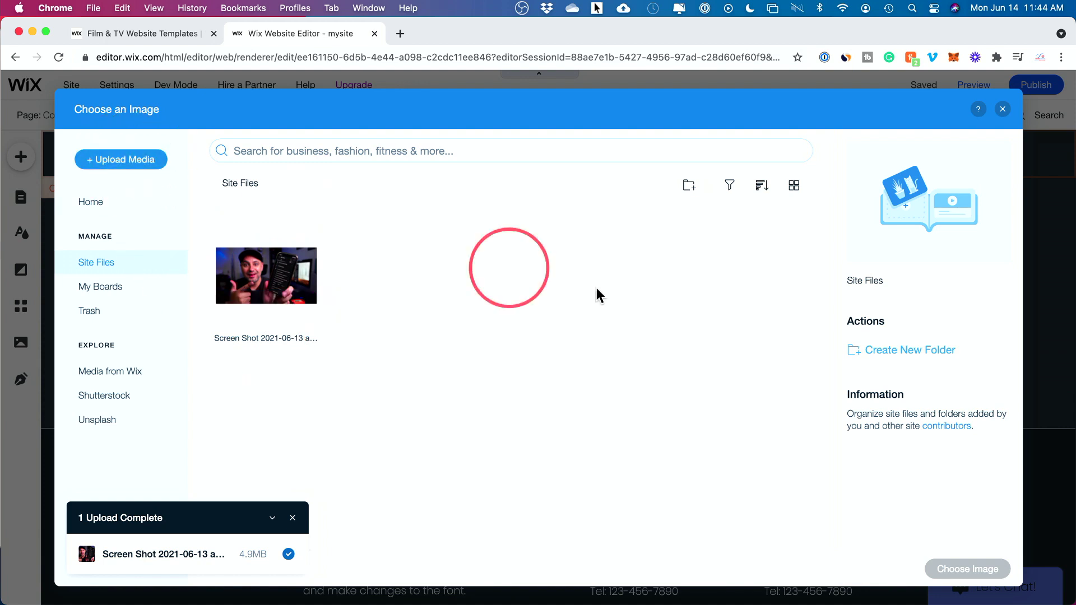
{"action": "key", "text": "Escape"}
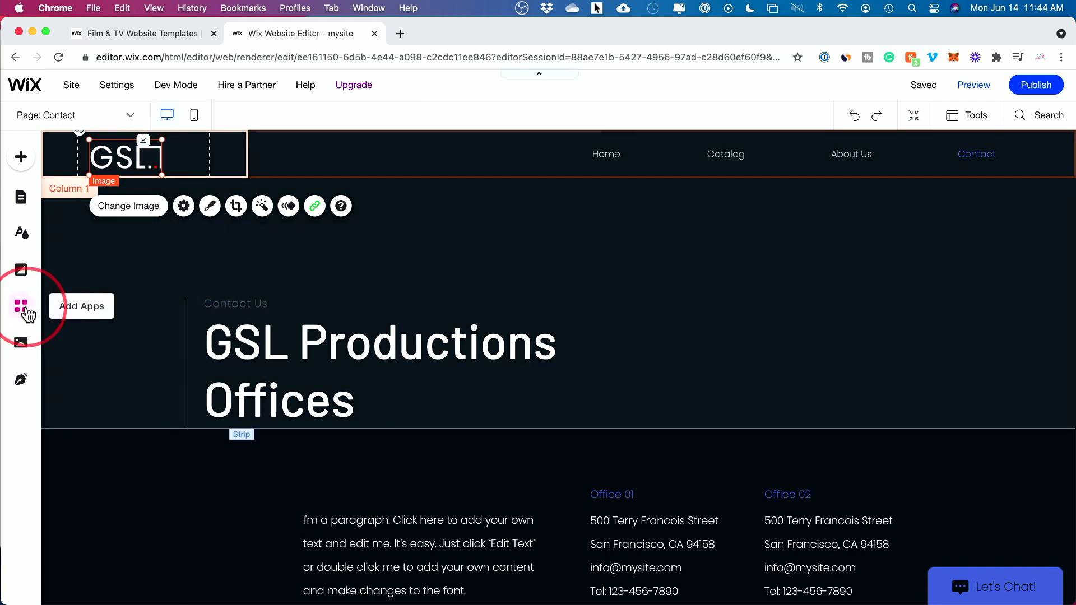
Browse the Wix App Market's add-on apps, then close it to return to the Contact page
{"action": "left_click", "coordinate": [27, 315]}
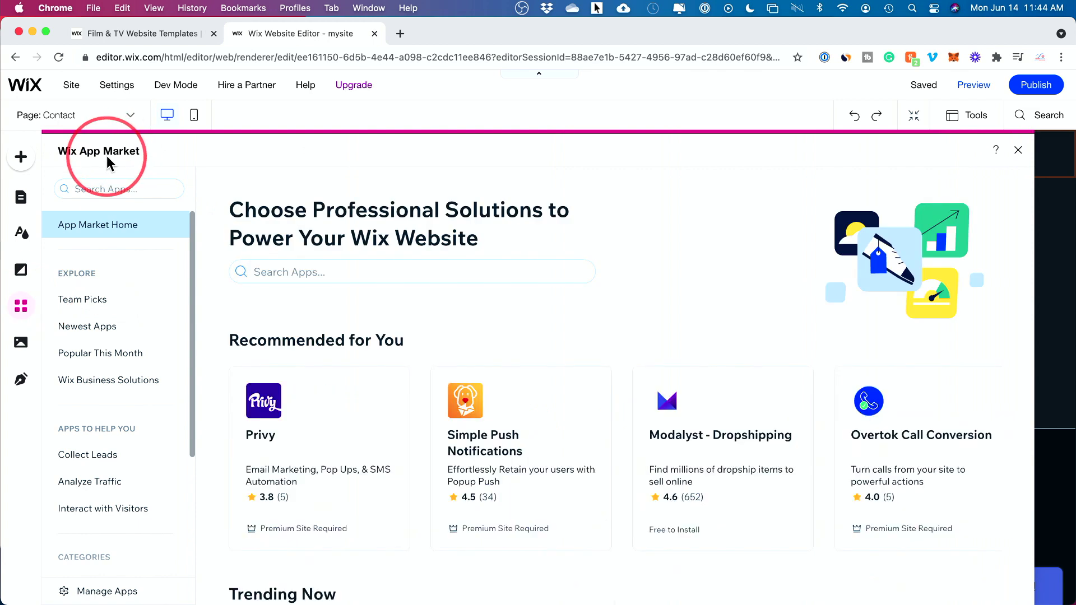
{"action": "scroll", "coordinate": [498, 300], "scroll_direction": "down", "scroll_amount": 5}
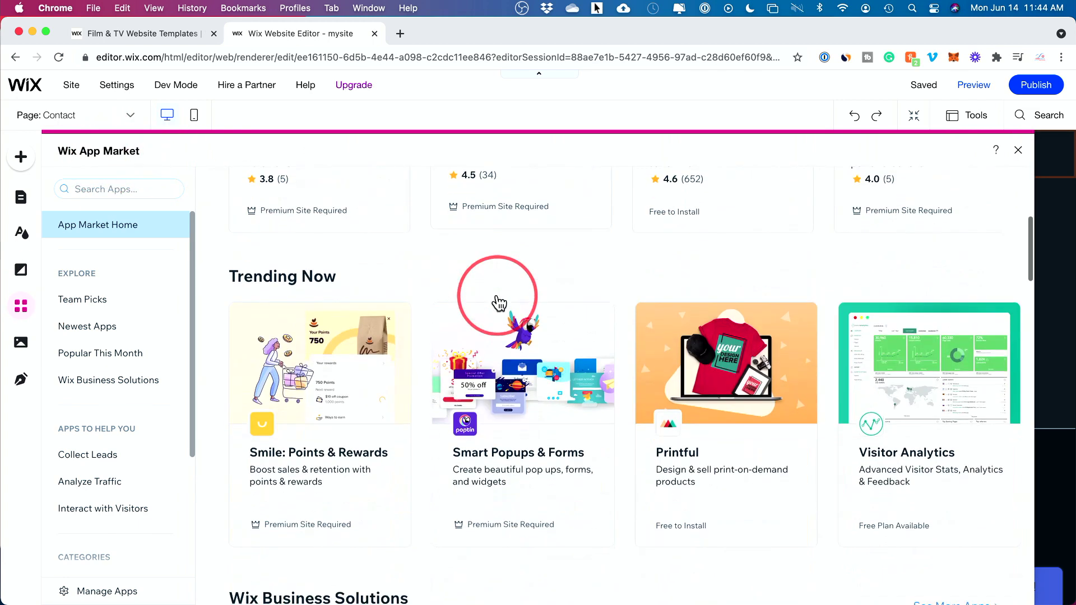
{"action": "scroll", "coordinate": [371, 283], "scroll_direction": "down", "scroll_amount": 1}
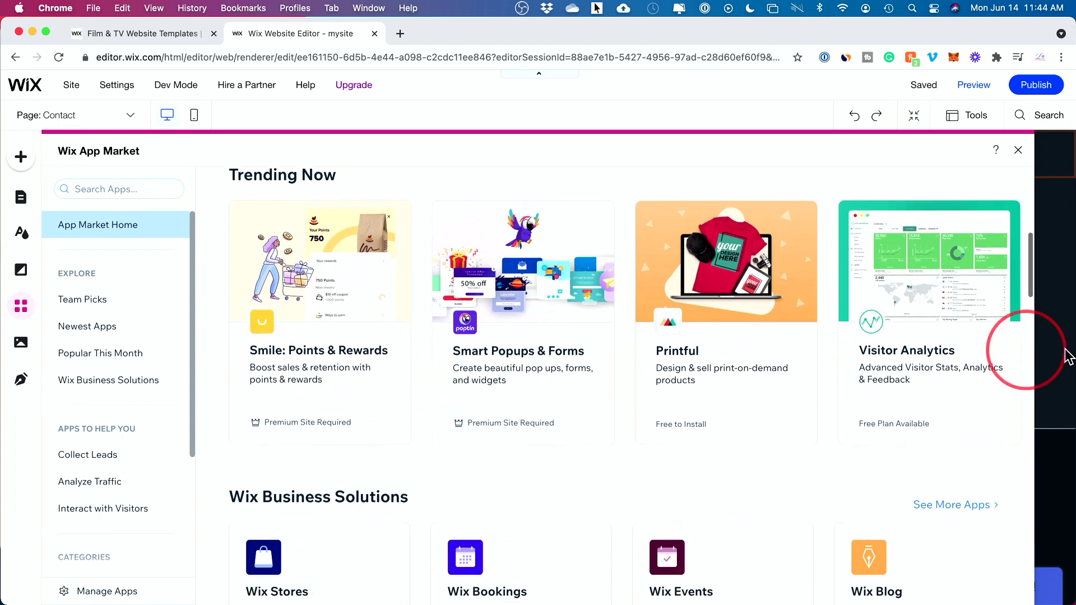
{"action": "scroll", "coordinate": [902, 367], "scroll_direction": "down", "scroll_amount": 3}
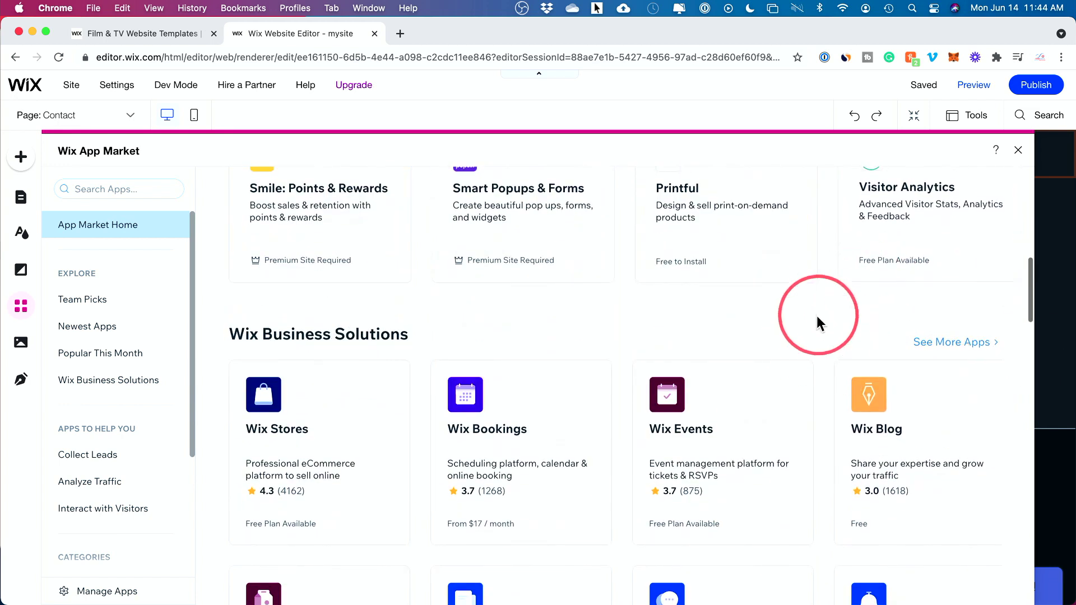
{"action": "scroll", "coordinate": [814, 318], "scroll_direction": "down", "scroll_amount": 1}
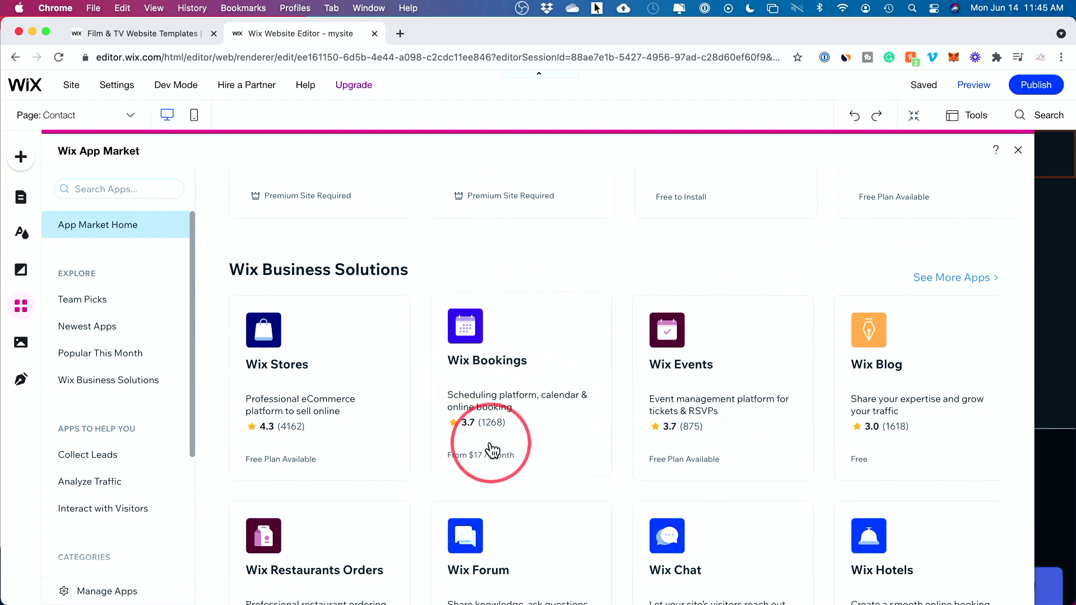
{"action": "scroll", "coordinate": [481, 464], "scroll_direction": "down", "scroll_amount": 3}
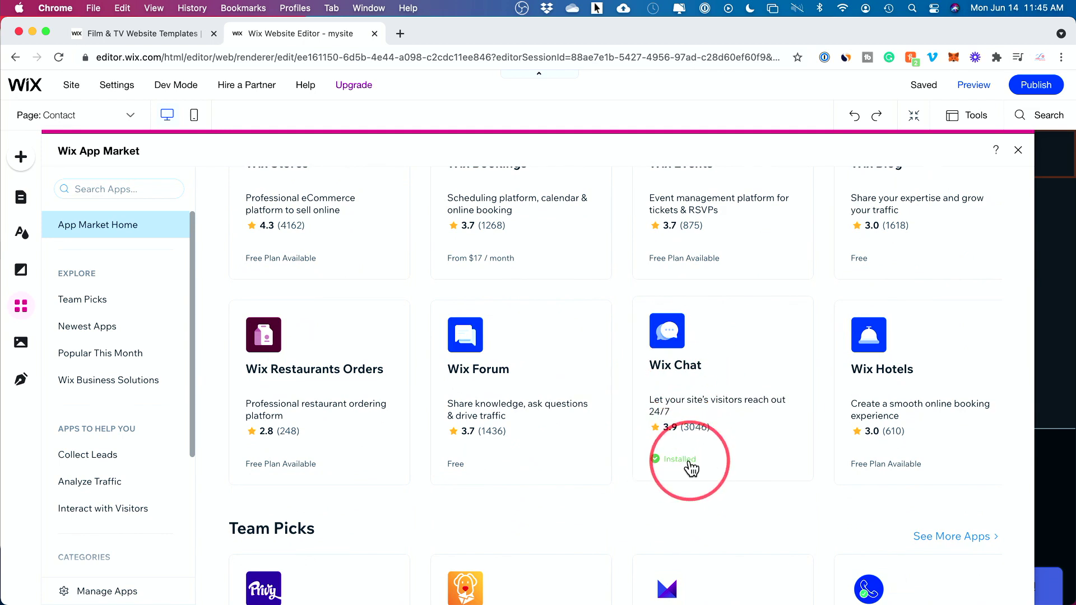
{"action": "scroll", "coordinate": [691, 468], "scroll_direction": "down", "scroll_amount": 5}
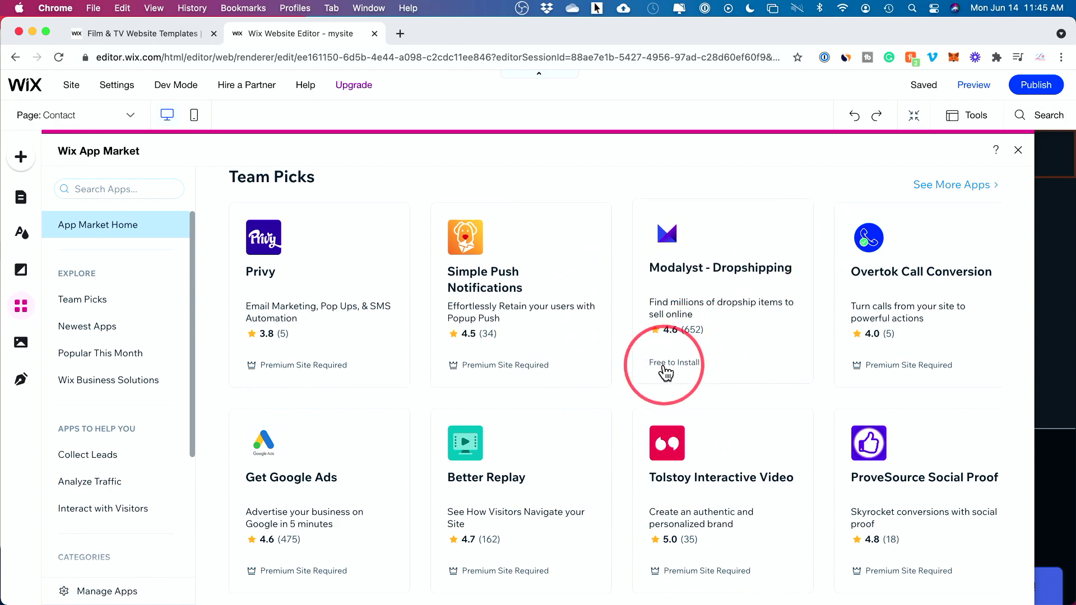
{"action": "scroll", "coordinate": [667, 371], "scroll_direction": "down", "scroll_amount": 15}
{"action": "scroll", "coordinate": [1012, 180], "scroll_direction": "up", "scroll_amount": 3}
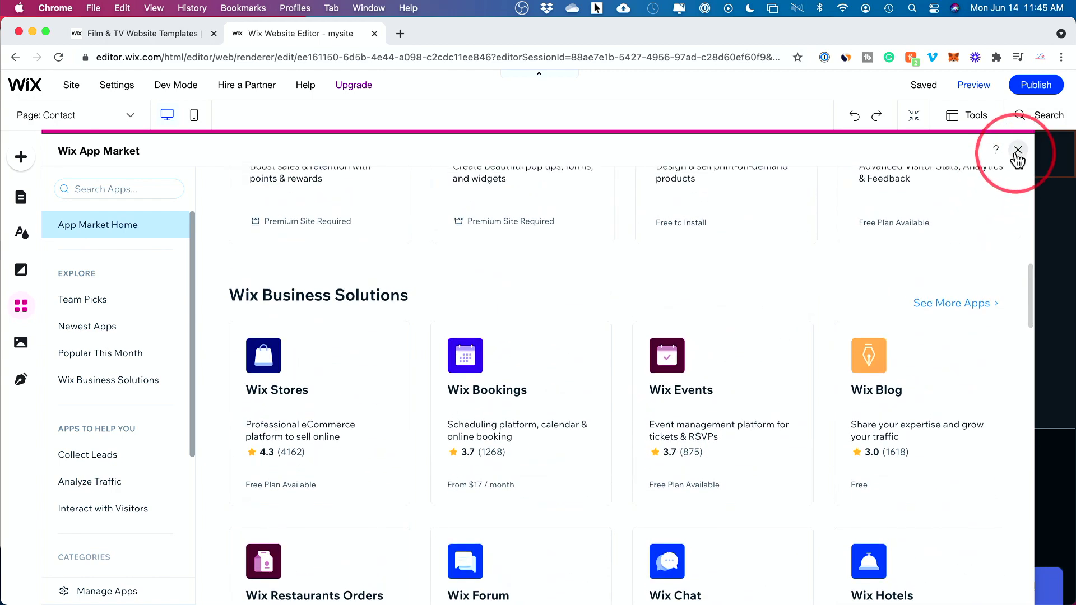
{"action": "left_click", "coordinate": [1018, 152]}
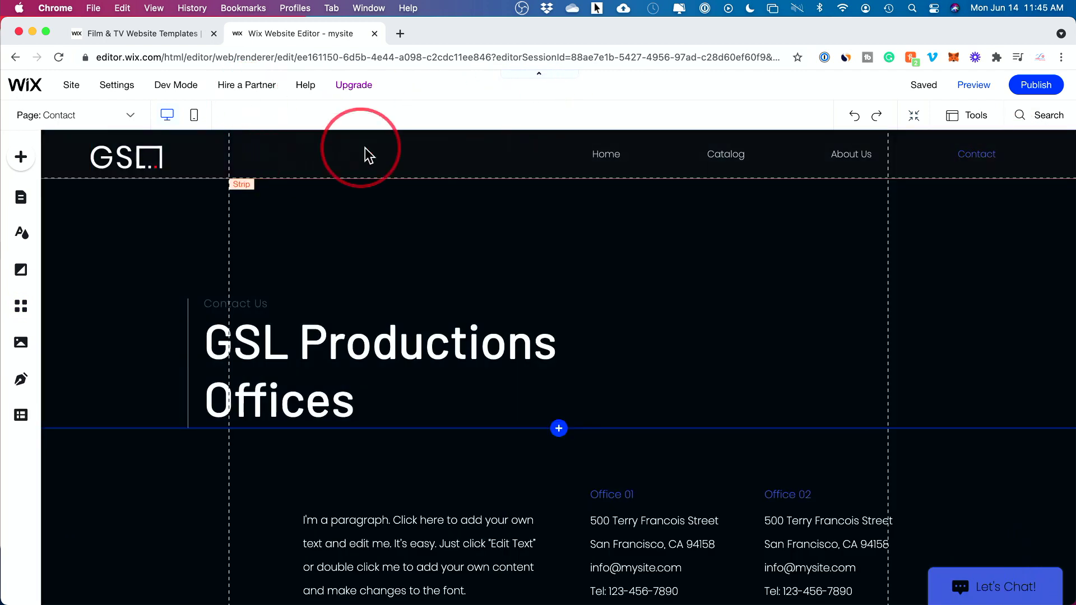
{"action": "mouse_move", "coordinate": [173, 88]}
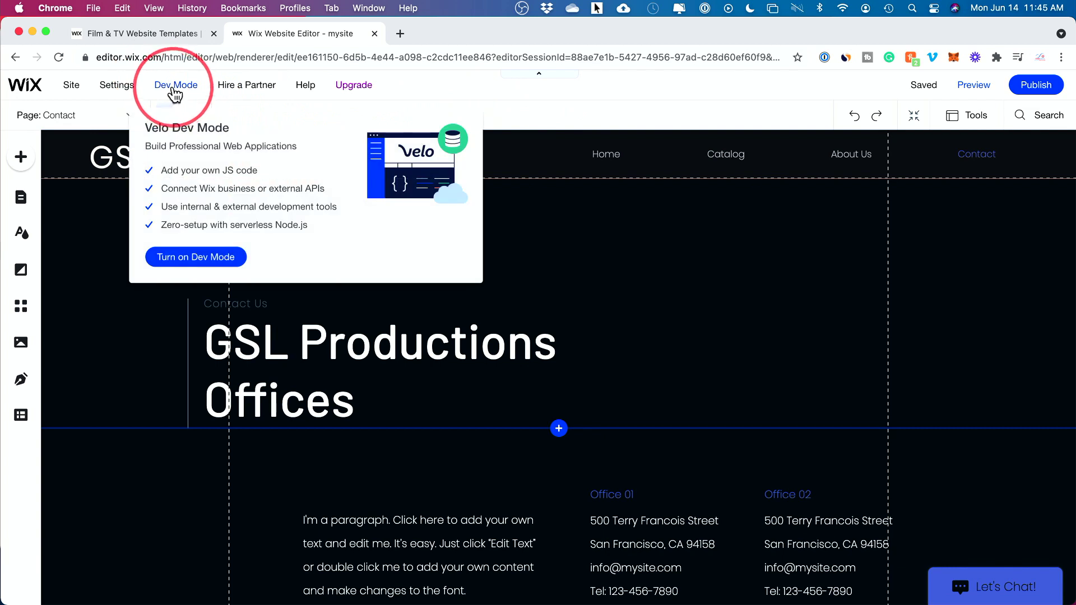
{"action": "left_click", "coordinate": [177, 260]}
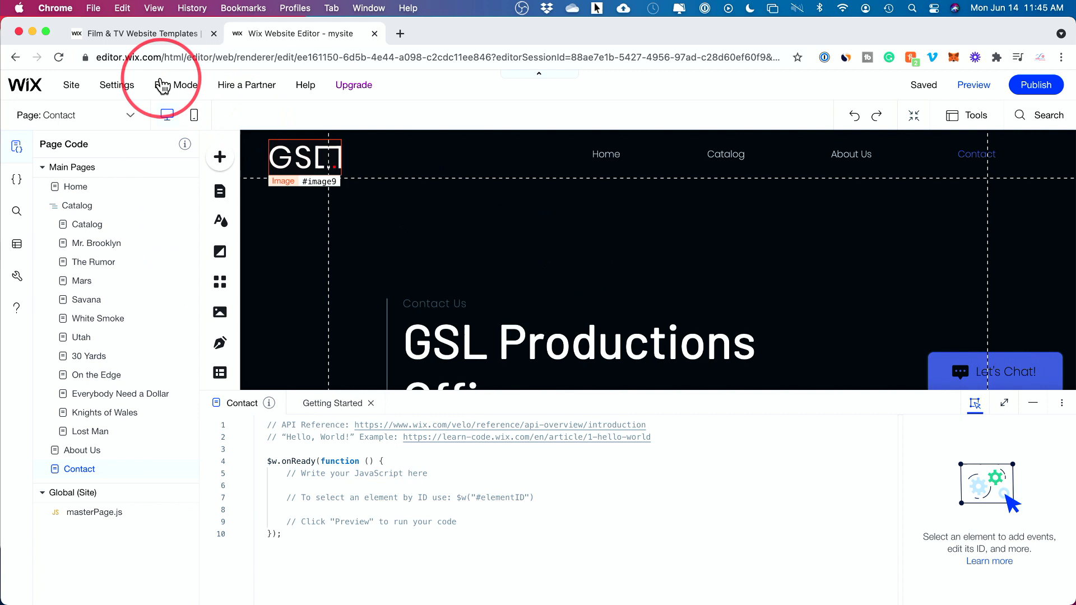
{"action": "mouse_move", "coordinate": [168, 84]}
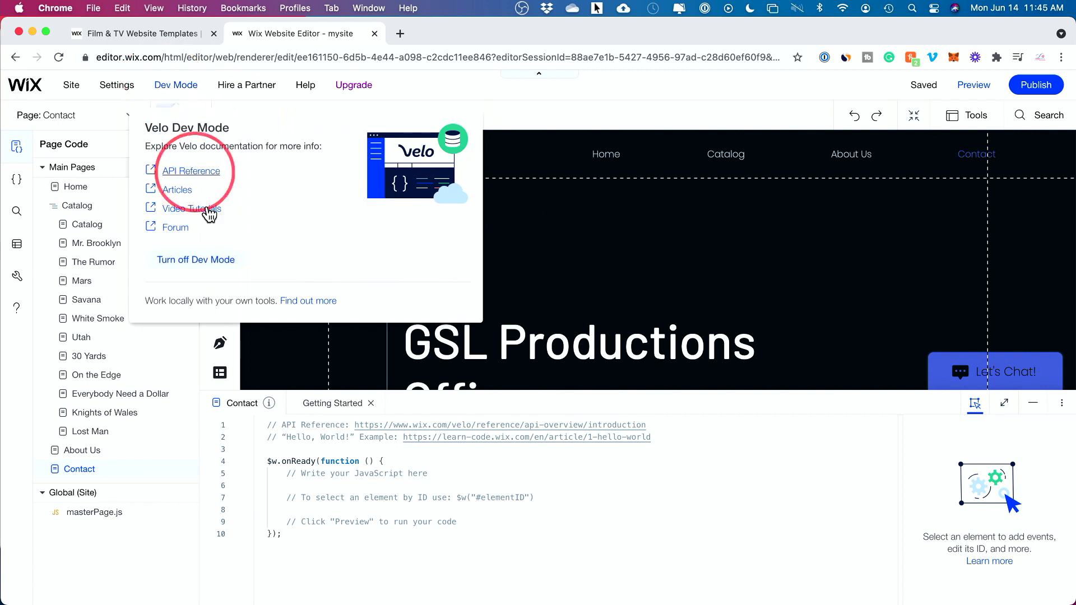
{"action": "left_click", "coordinate": [188, 260]}
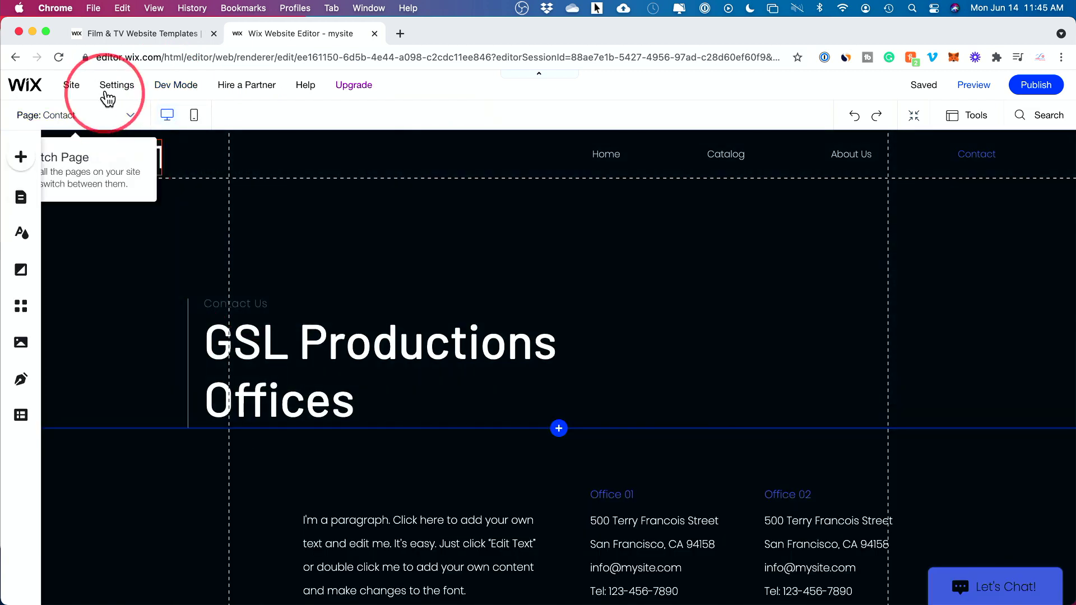
{"action": "mouse_move", "coordinate": [114, 88]}
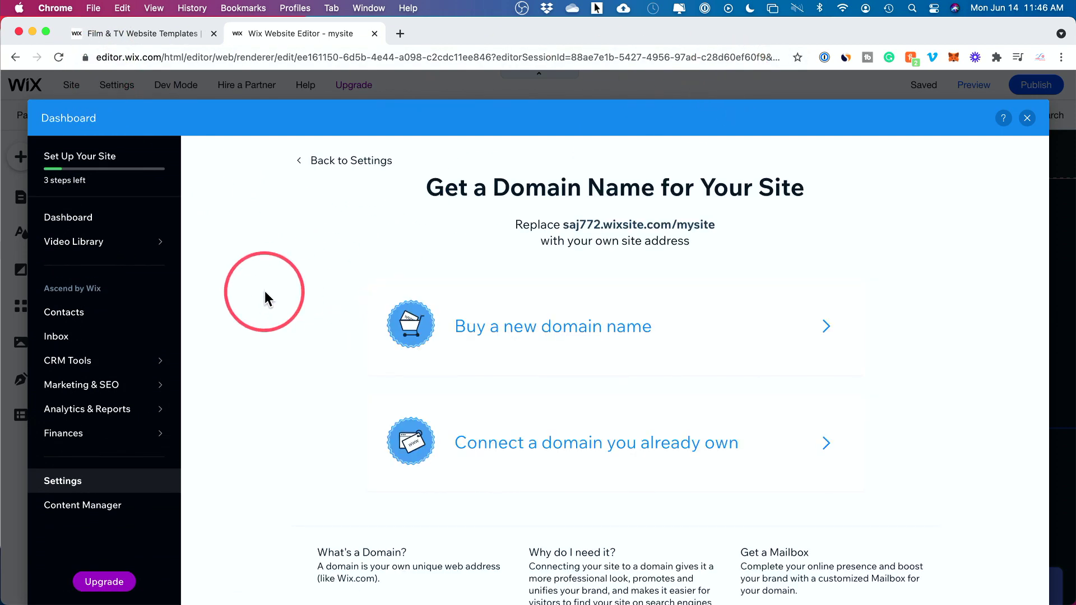
Search for howfinitytechvideos.com as a new domain and claim it with Get It
{"action": "left_click_drag", "start_coordinate": [563, 224], "coordinate": [742, 230]}
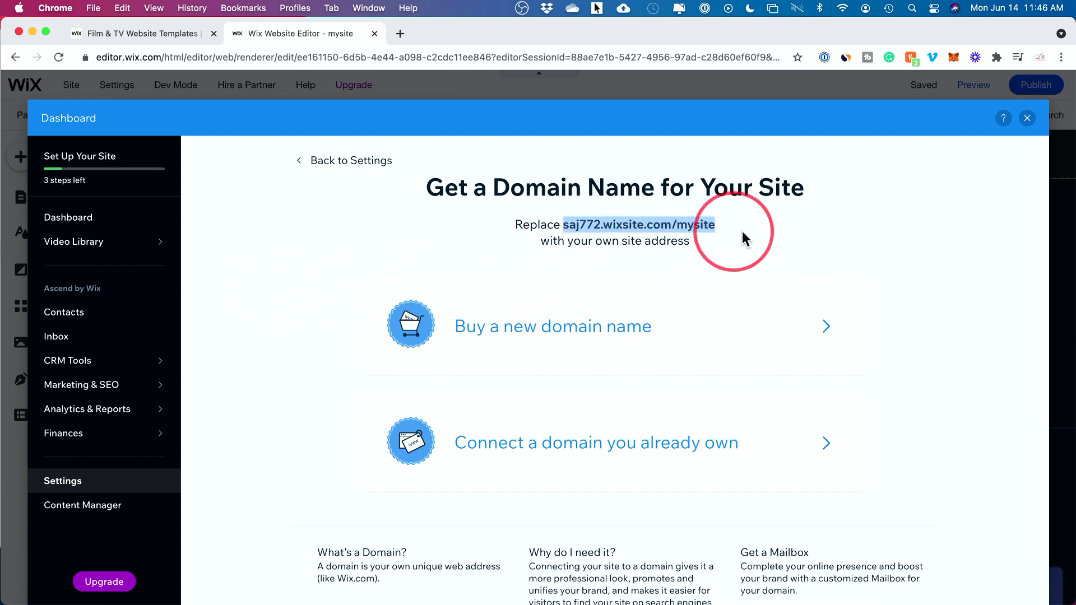
{"action": "left_click", "coordinate": [752, 238]}
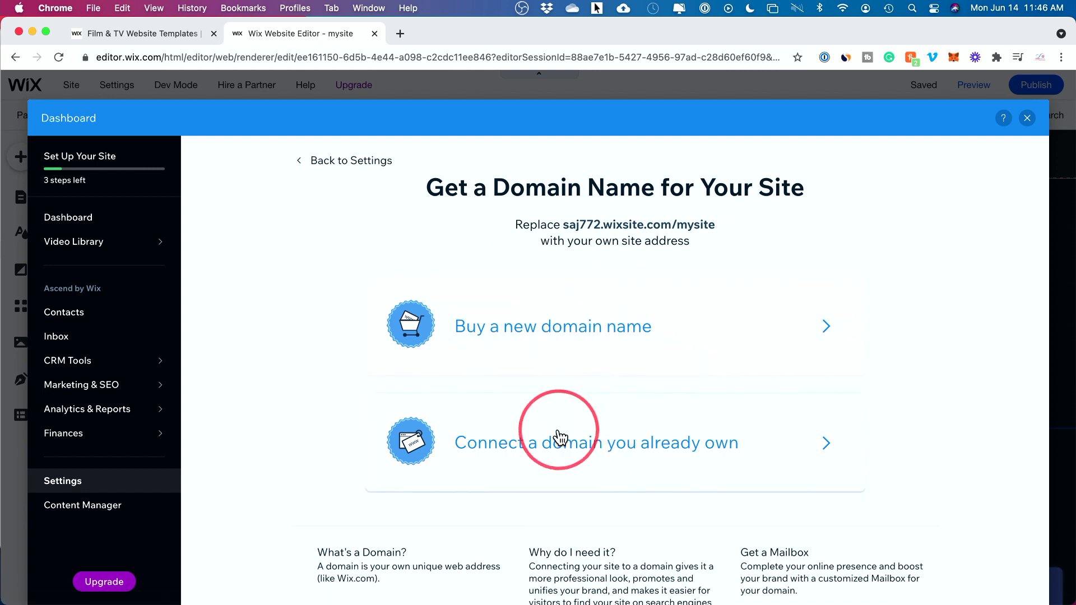
{"action": "left_click", "coordinate": [549, 335]}
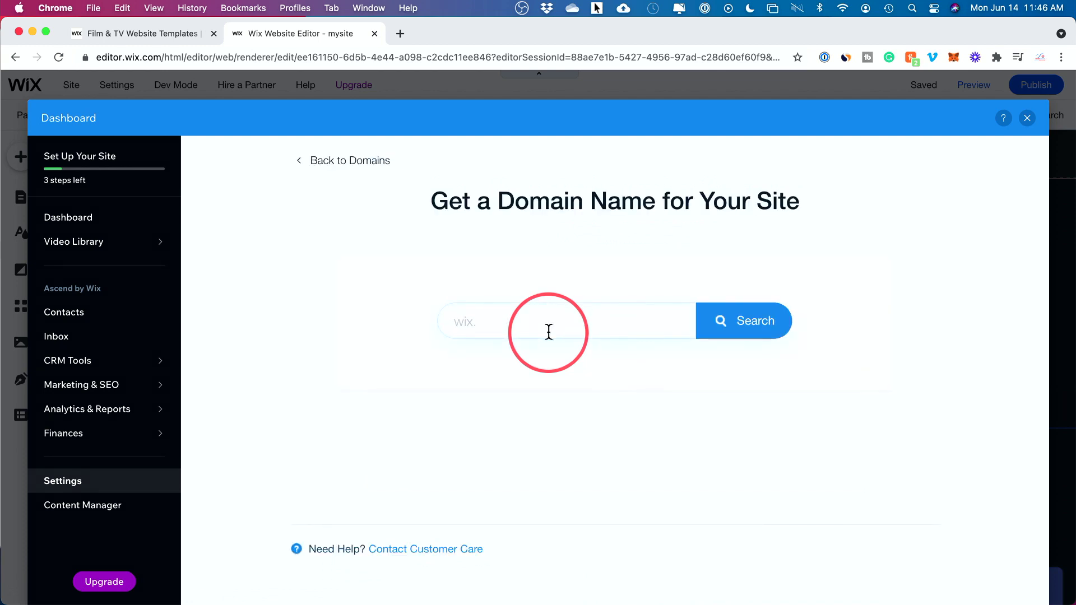
{"action": "left_click", "coordinate": [549, 332]}
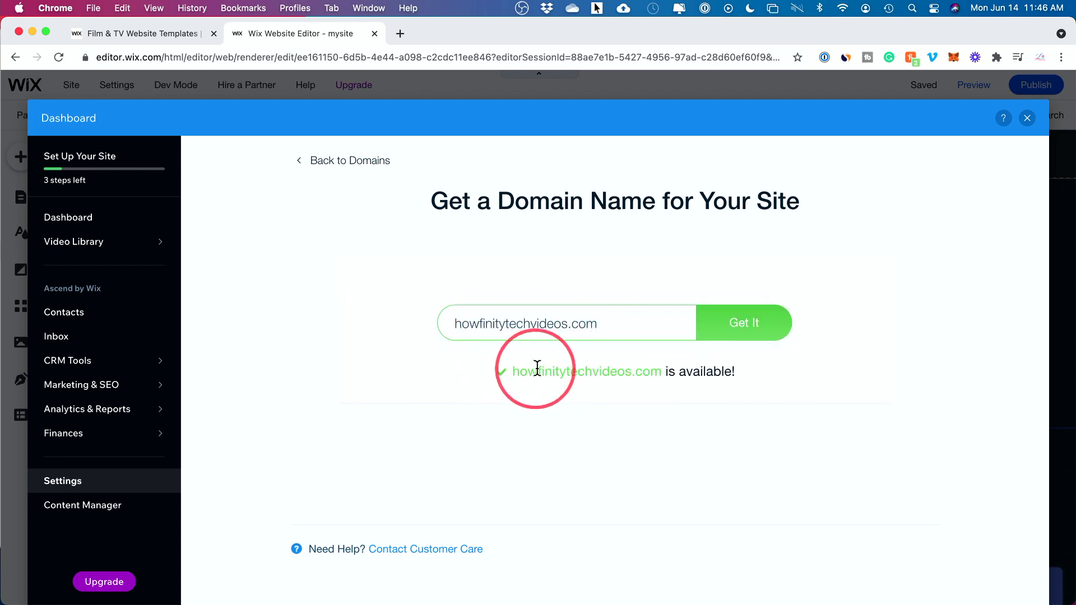
{"action": "left_click", "coordinate": [750, 325]}
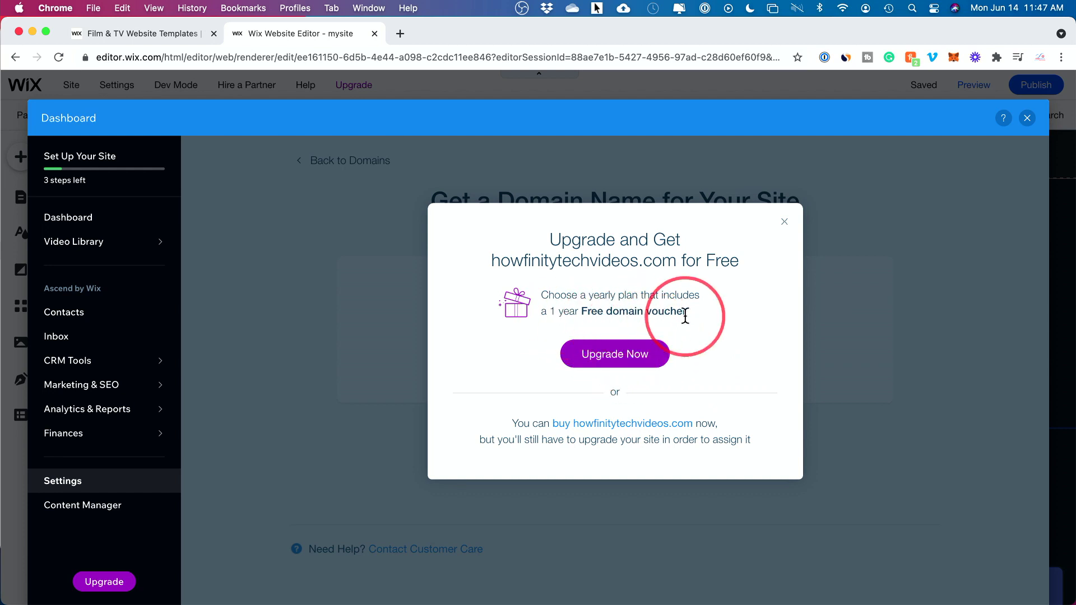
Open the premium website plans and review their features, such as the $300 Ad Vouchers
{"action": "left_click", "coordinate": [605, 362]}
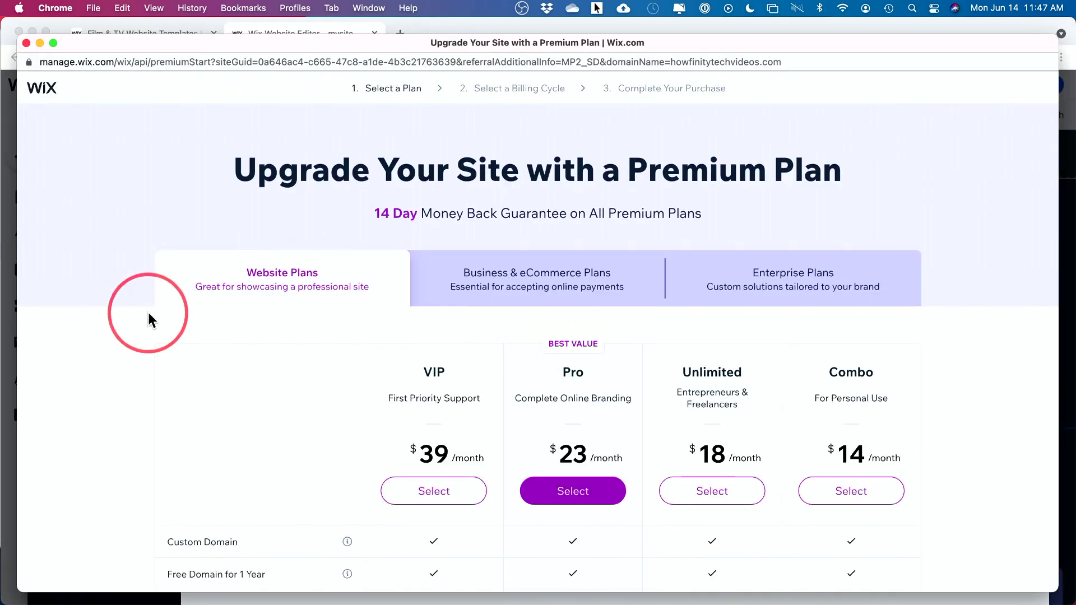
{"action": "scroll", "coordinate": [148, 314], "scroll_direction": "down", "scroll_amount": 5}
{"action": "scroll", "coordinate": [170, 311], "scroll_direction": "up", "scroll_amount": 3}
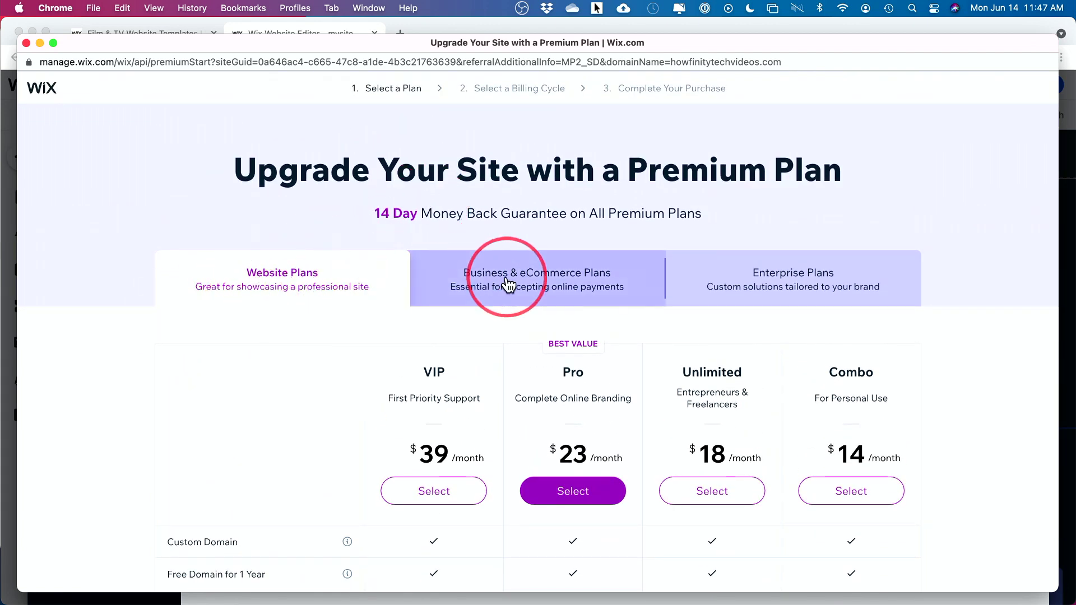
{"action": "scroll", "coordinate": [221, 275], "scroll_direction": "down", "scroll_amount": 2}
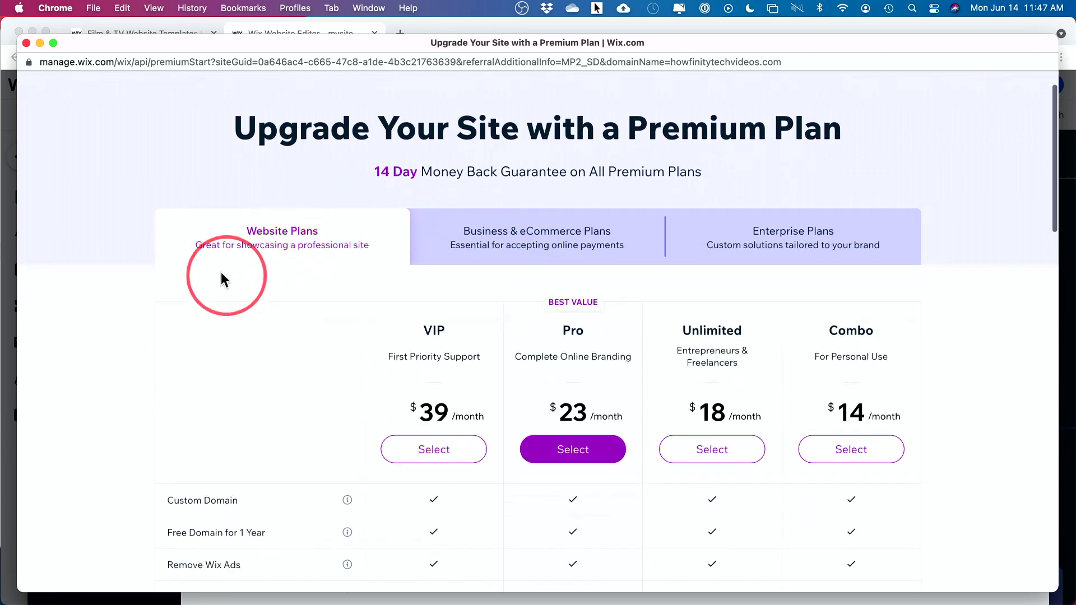
{"action": "scroll", "coordinate": [337, 274], "scroll_direction": "down", "scroll_amount": 5}
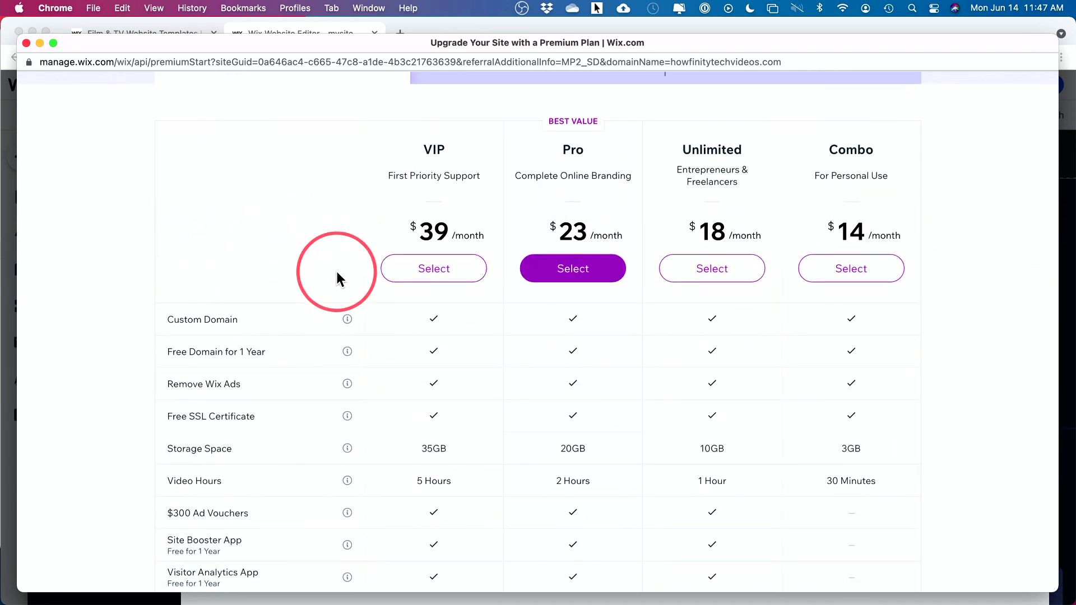
{"action": "scroll", "coordinate": [560, 456], "scroll_direction": "down", "scroll_amount": 3}
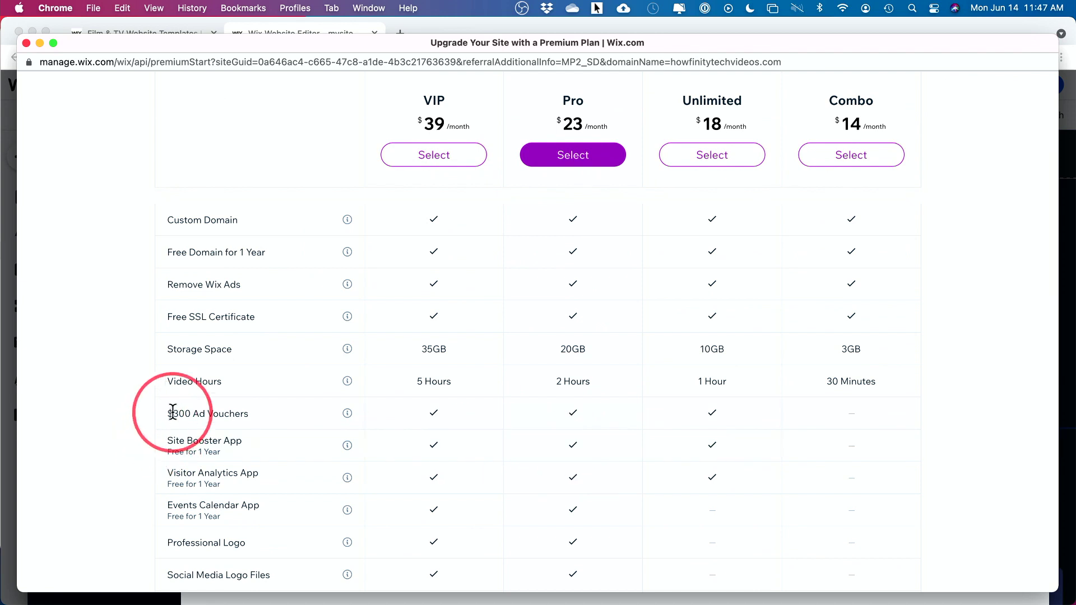
{"action": "left_click_drag", "start_coordinate": [167, 414], "coordinate": [273, 419]}
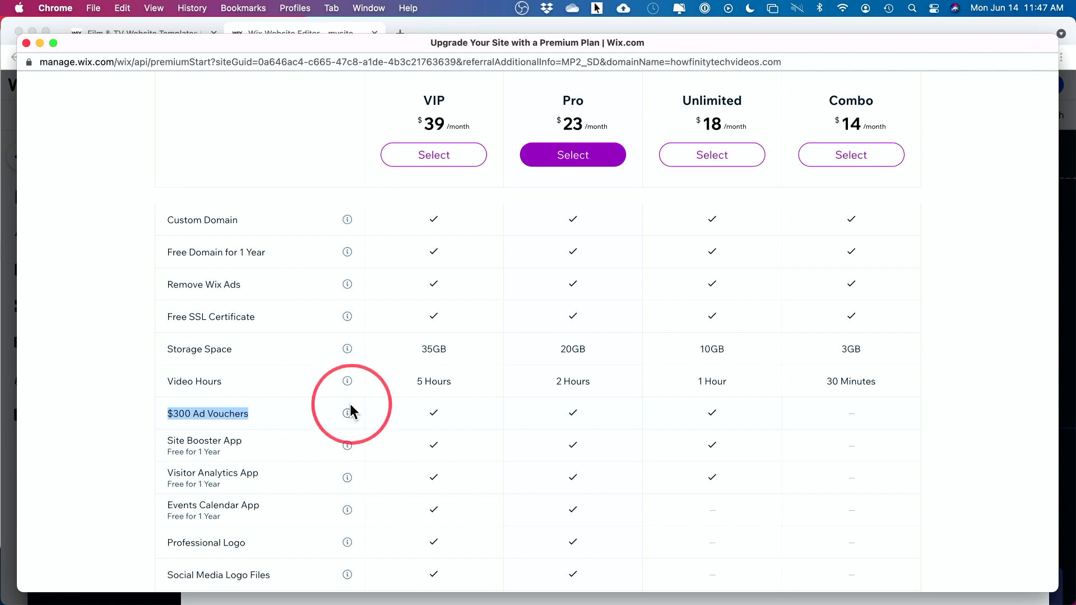
{"action": "mouse_move", "coordinate": [350, 417]}
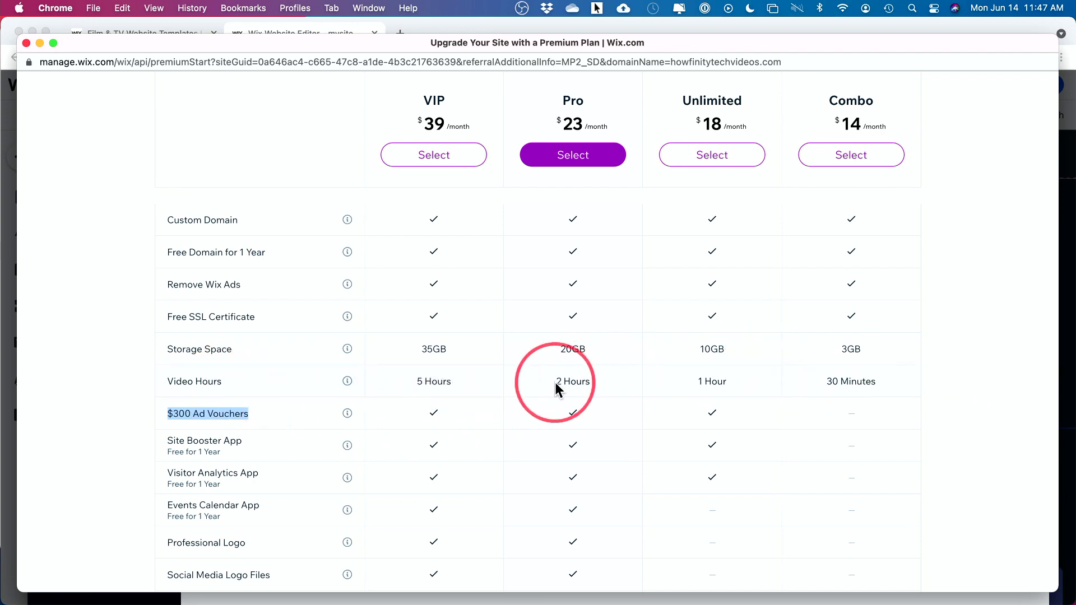
Compare Pro, Unlimited and Combo (3GB) storage amounts, then close the plans window
{"action": "scroll", "coordinate": [828, 386], "scroll_direction": "up", "scroll_amount": 3}
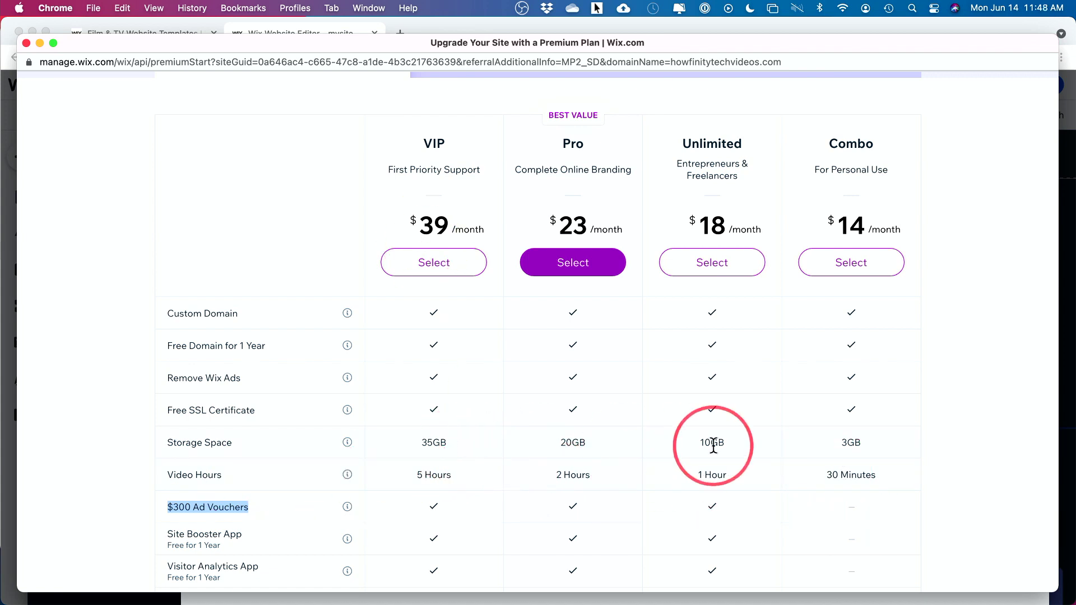
{"action": "left_click_drag", "start_coordinate": [561, 446], "coordinate": [767, 448]}
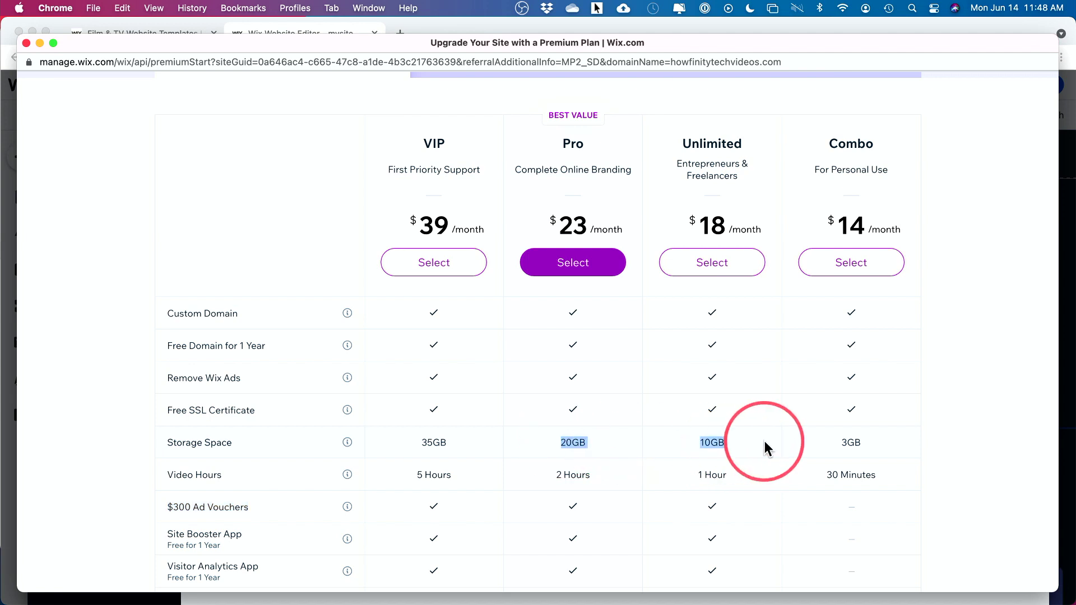
{"action": "left_click_drag", "start_coordinate": [835, 447], "coordinate": [876, 447]}
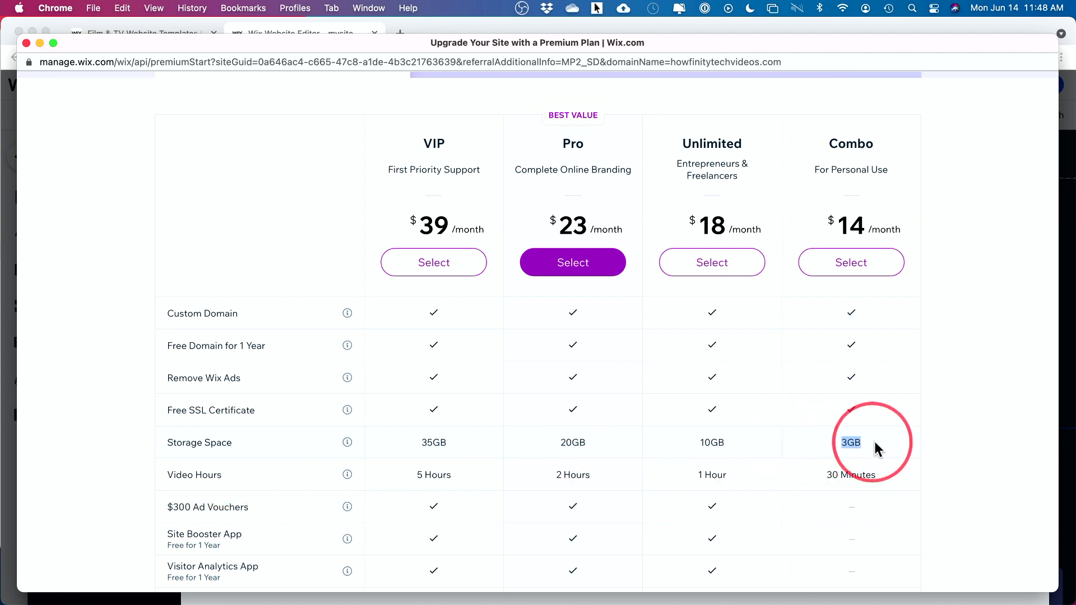
{"action": "scroll", "coordinate": [830, 164], "scroll_direction": "down", "scroll_amount": 4}
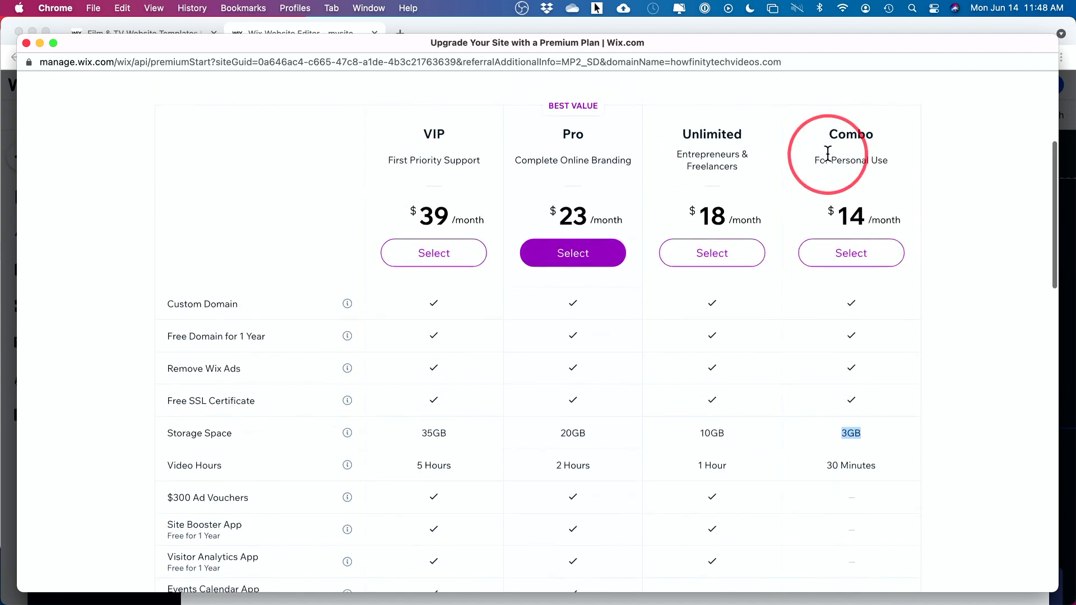
{"action": "scroll", "coordinate": [807, 169], "scroll_direction": "down", "scroll_amount": 2}
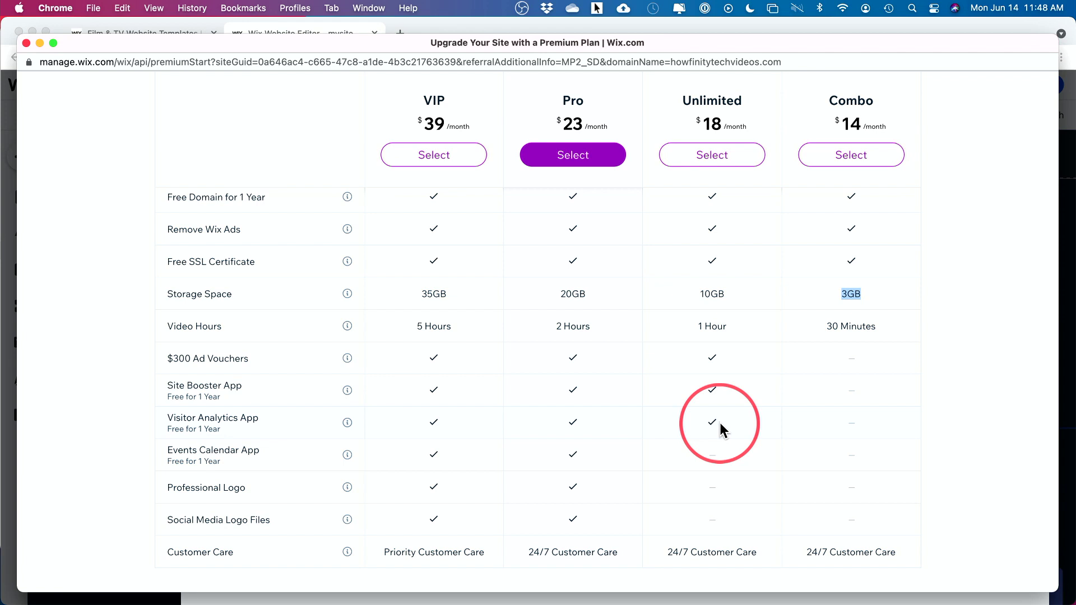
{"action": "scroll", "coordinate": [720, 423], "scroll_direction": "up", "scroll_amount": 7}
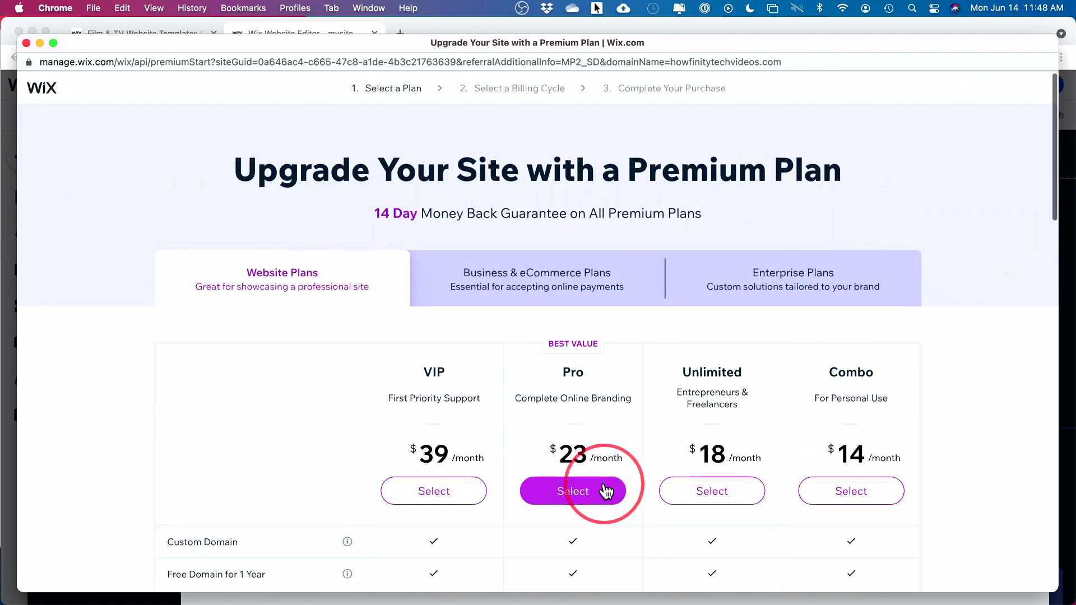
{"action": "left_click", "coordinate": [26, 43]}
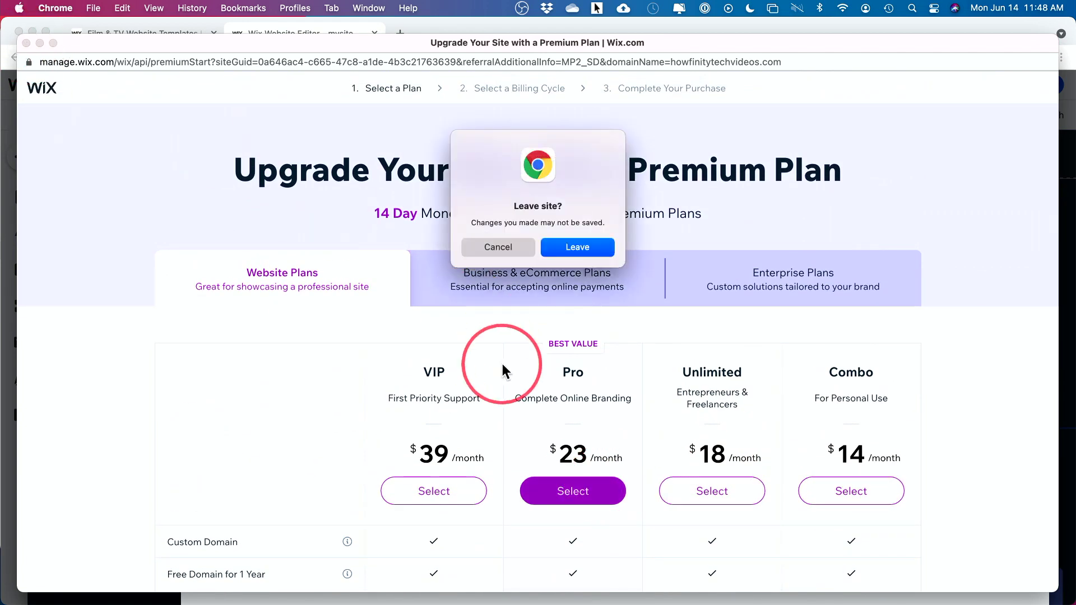
Confirm leaving the plans page and go to the Mysite Dashboard home
{"action": "left_click", "coordinate": [580, 251]}
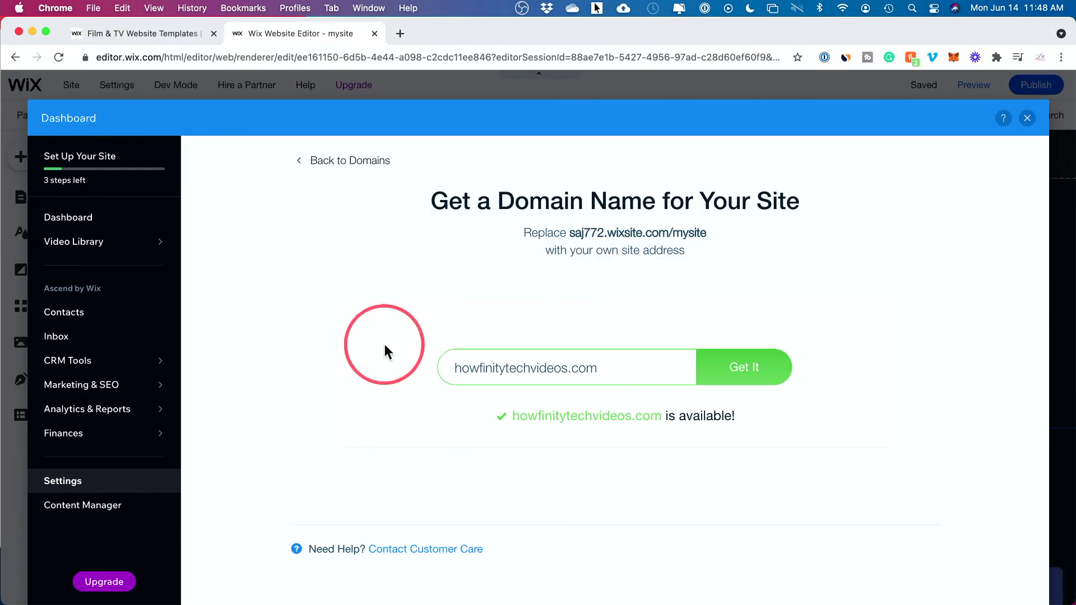
{"action": "left_click", "coordinate": [85, 217]}
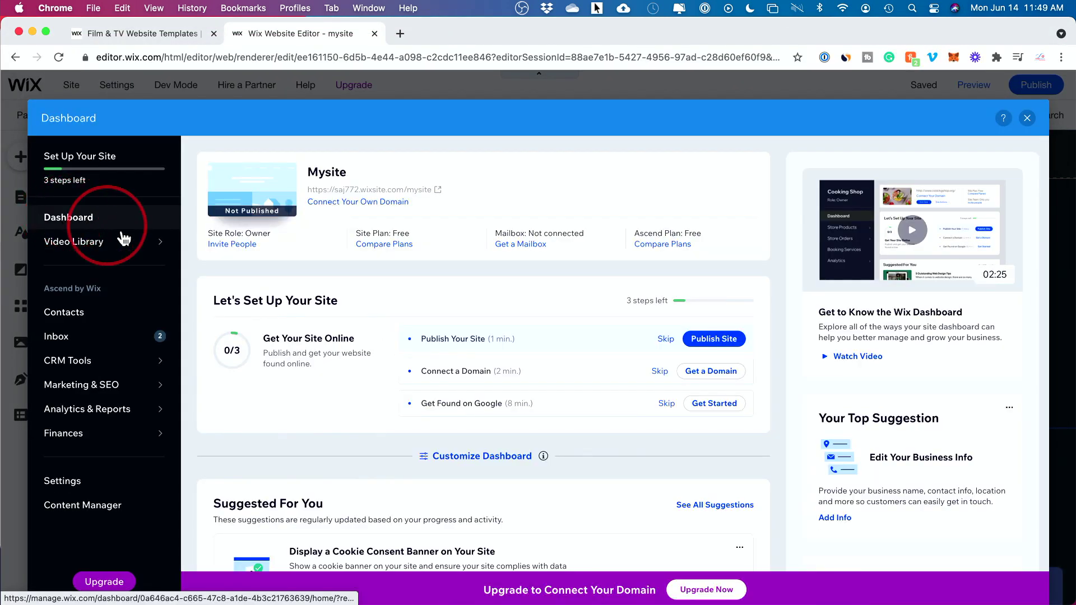